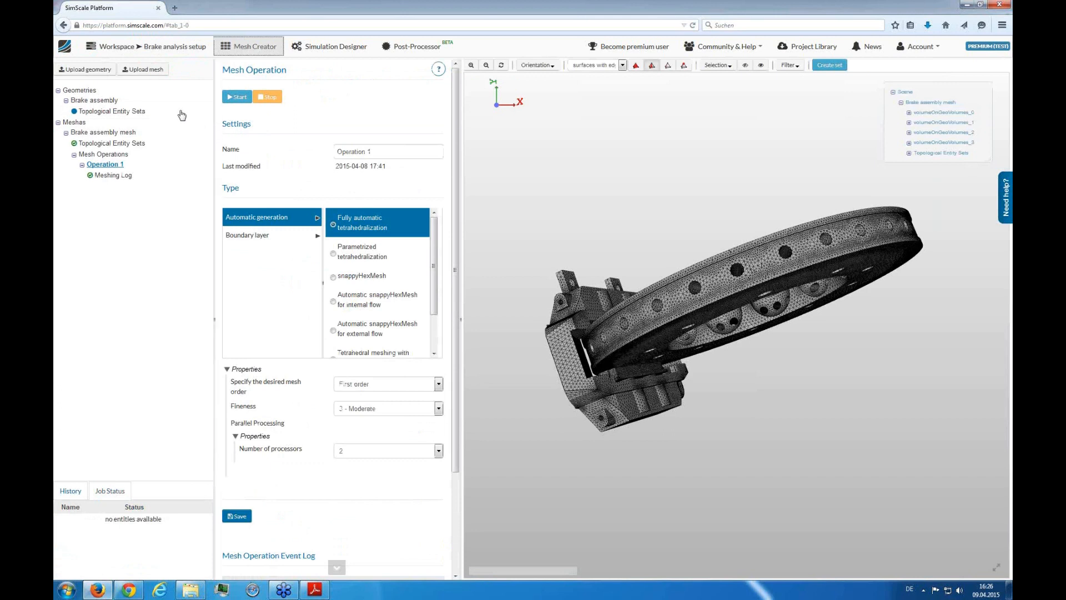
pyautogui.click(87, 92)
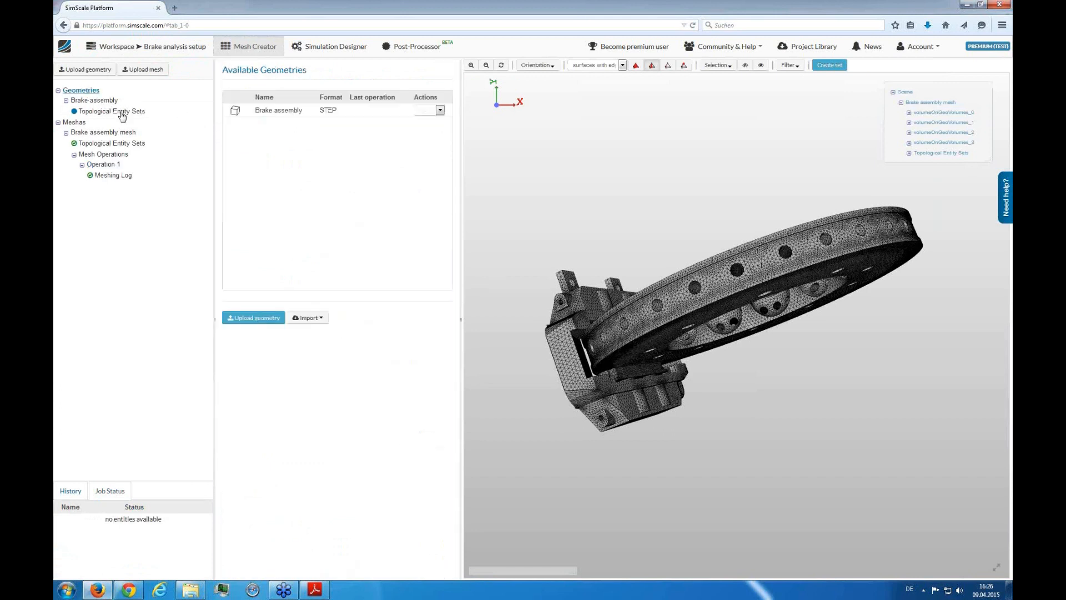
pyautogui.click(266, 315)
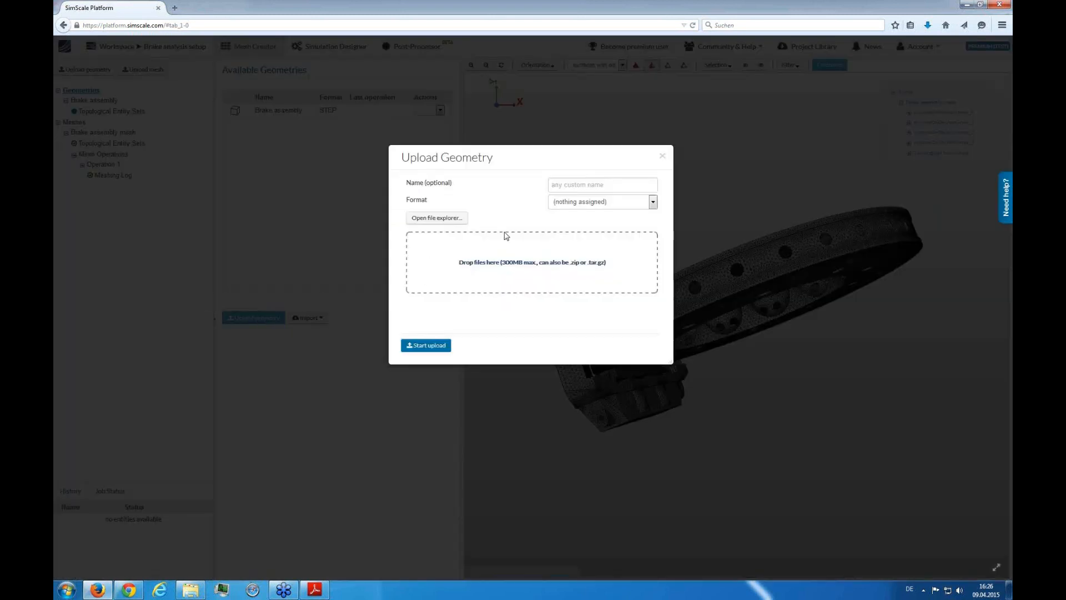
pyautogui.click(457, 219)
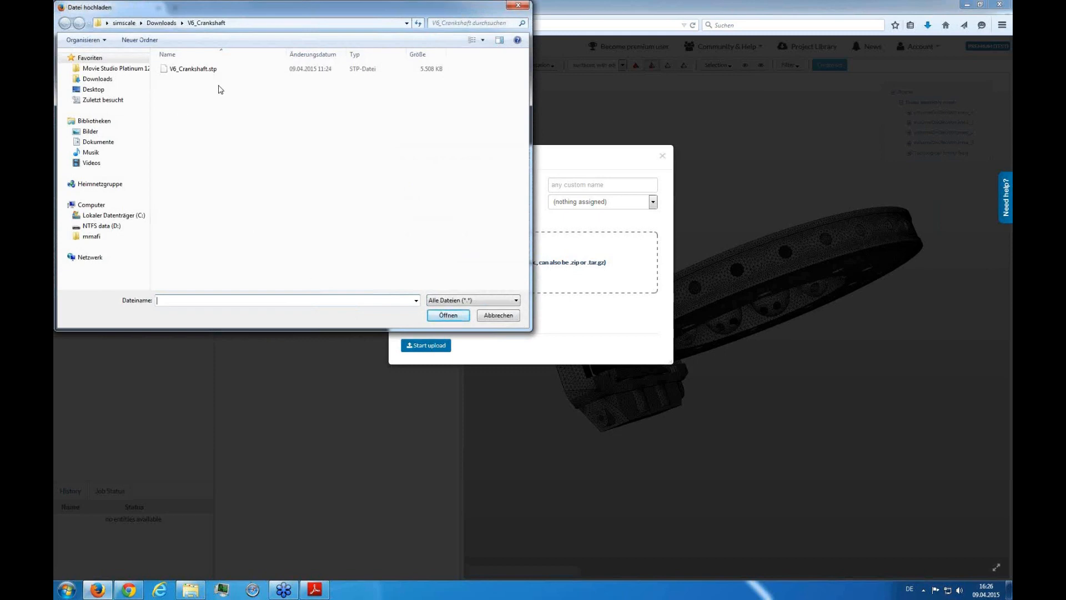
pyautogui.click(518, 7)
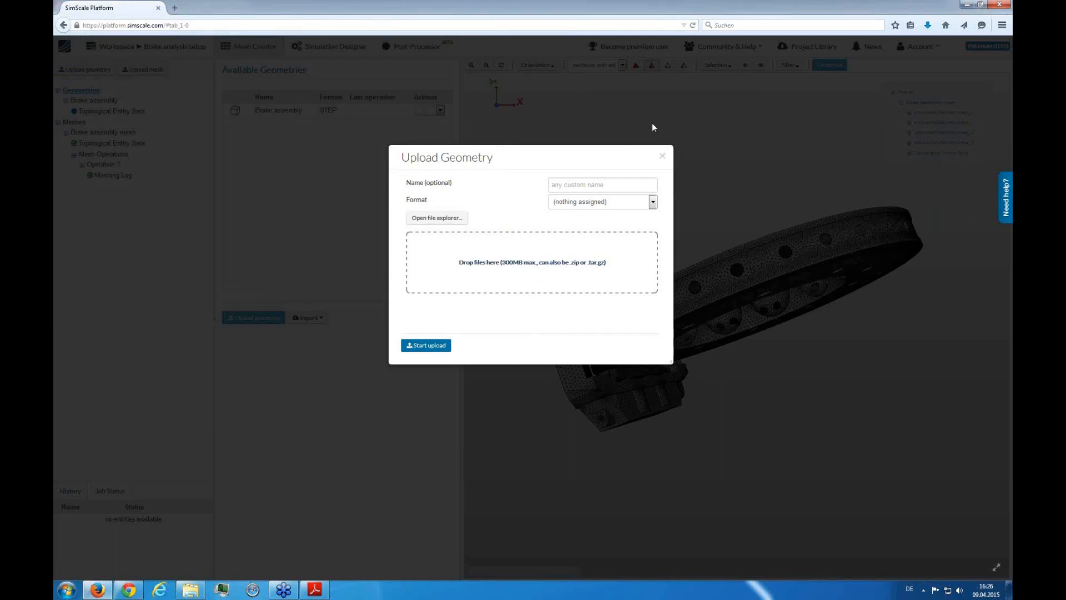
pyautogui.click(663, 159)
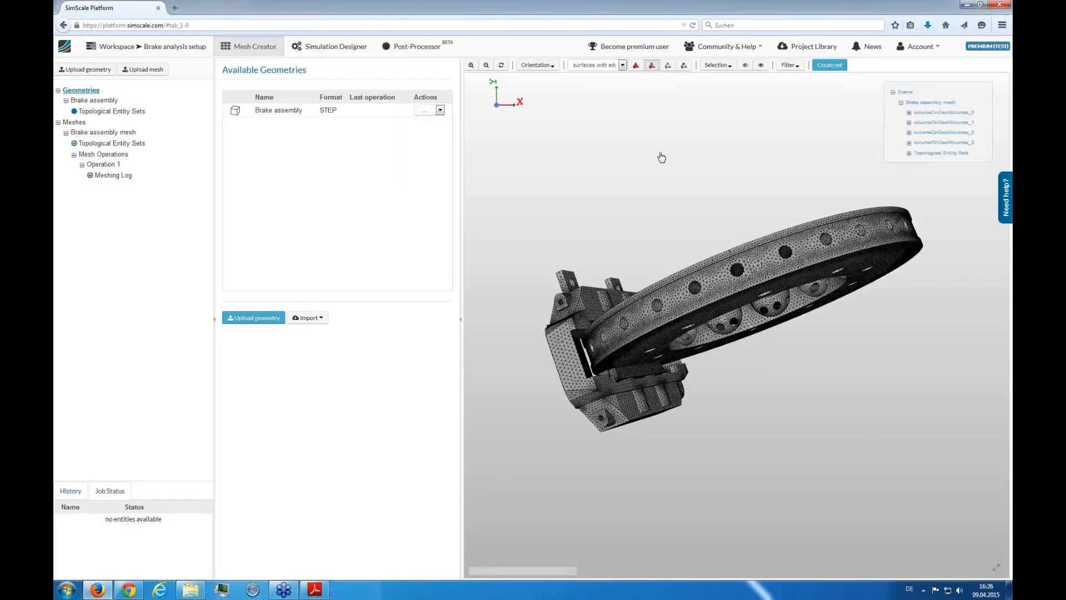
# - Open the Brake assembly geometry and examine the disc and calliper from several sides
pyautogui.click(95, 101)
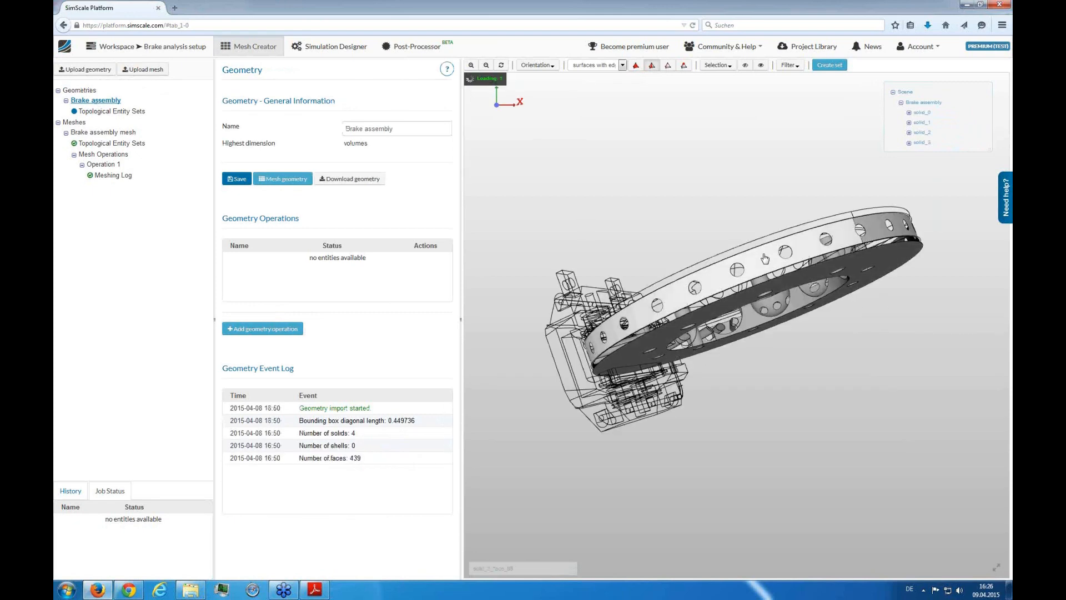
pyautogui.moveTo(700, 198); pyautogui.dragTo(858, 264)
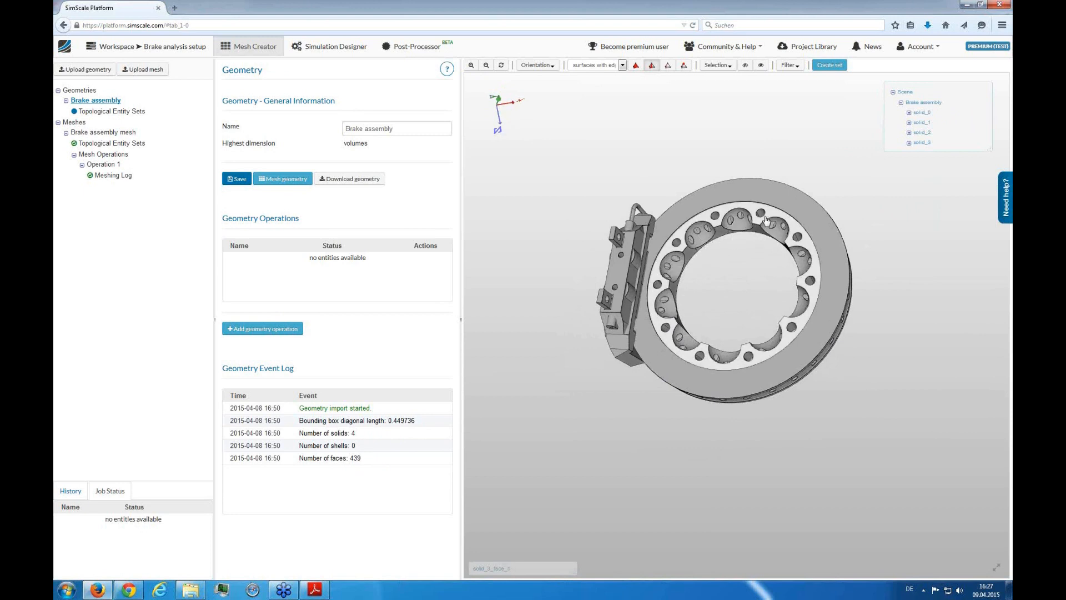
pyautogui.moveTo(904, 272); pyautogui.dragTo(949, 348)
pyautogui.moveTo(628, 278); pyautogui.dragTo(929, 326)
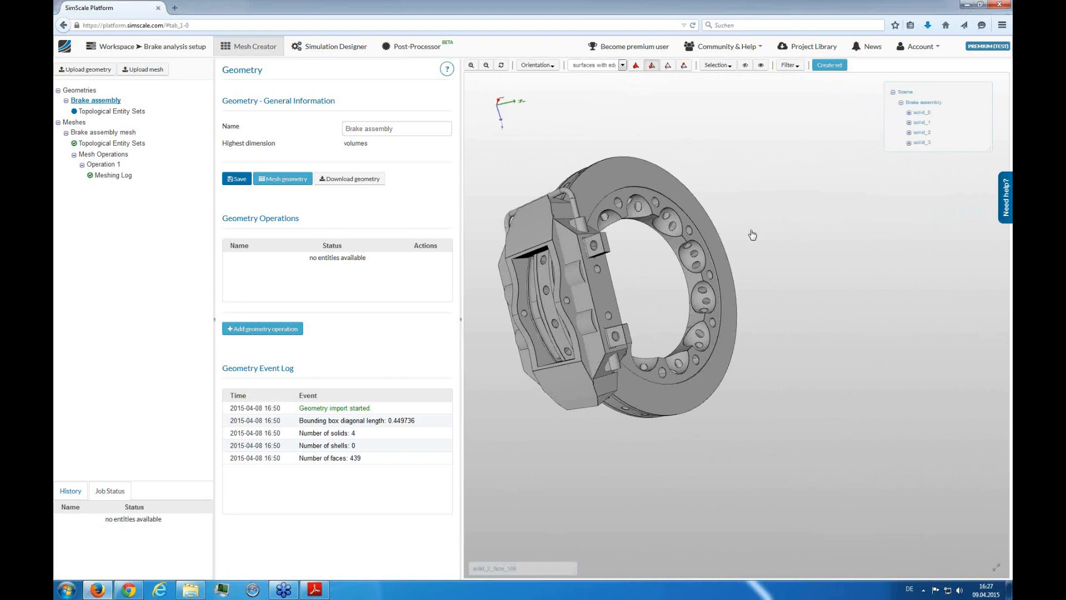
pyautogui.moveTo(813, 257); pyautogui.dragTo(521, 325)
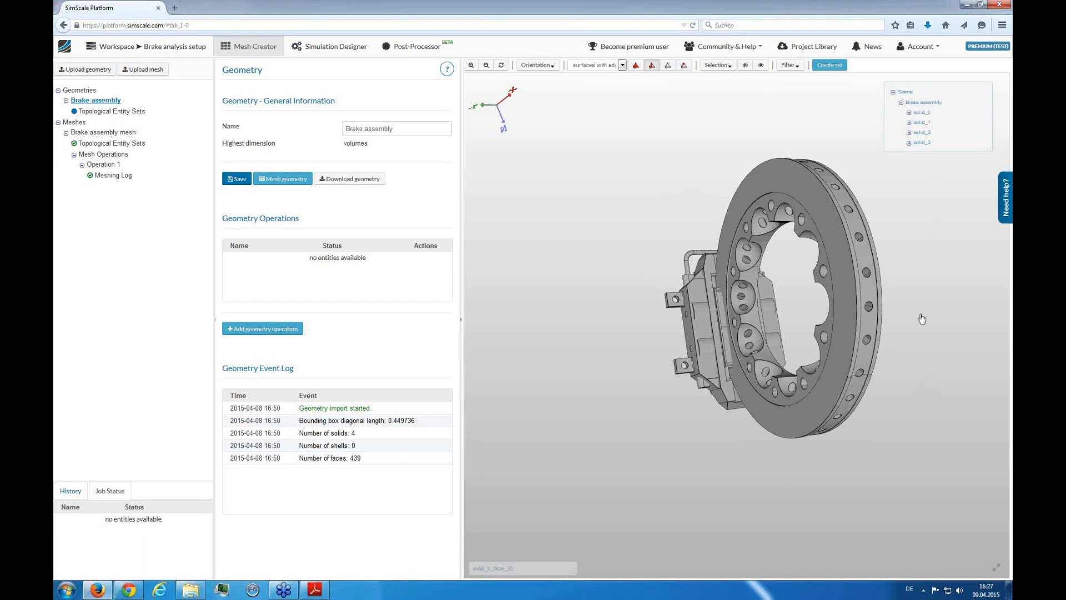
# - Highlight individual solids of the Brake assembly, including solid_1 and solid_3, to identify the separate parts
pyautogui.click(922, 113)
pyautogui.click(923, 124)
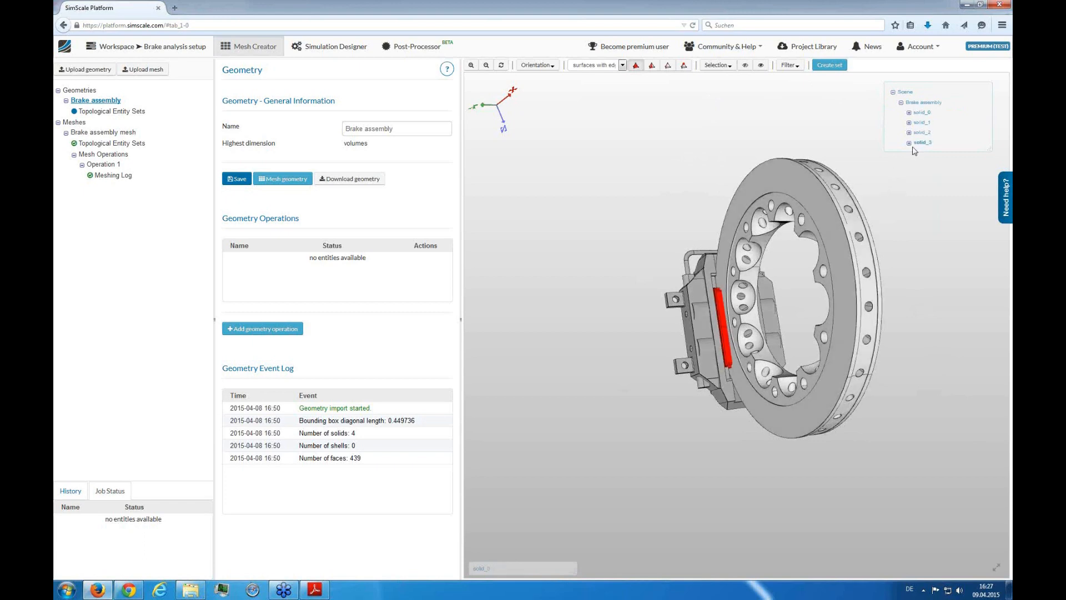
pyautogui.click(920, 143)
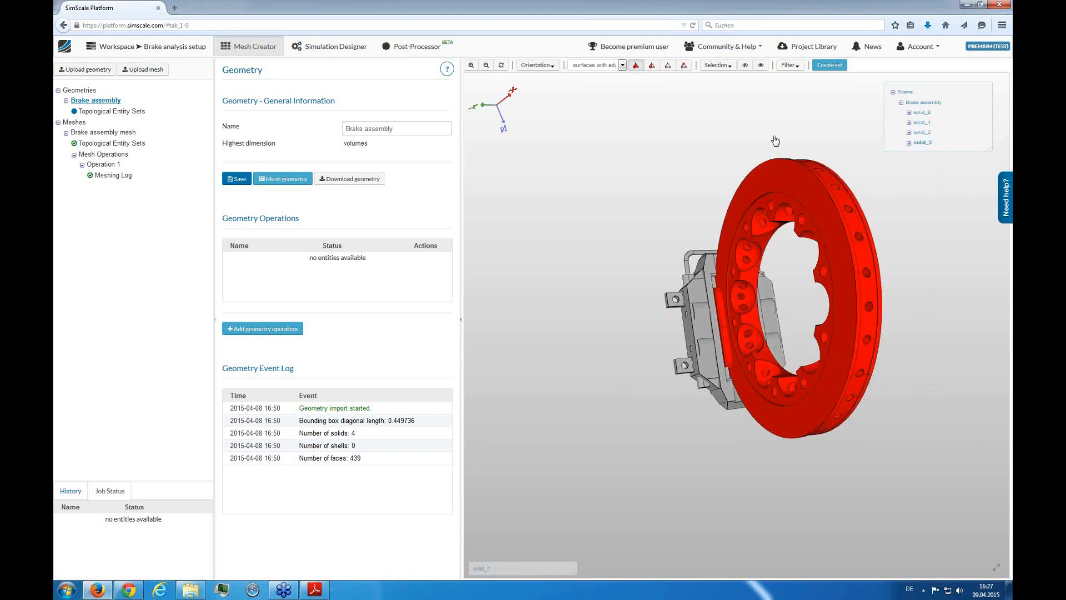
pyautogui.moveTo(684, 158); pyautogui.dragTo(715, 153)
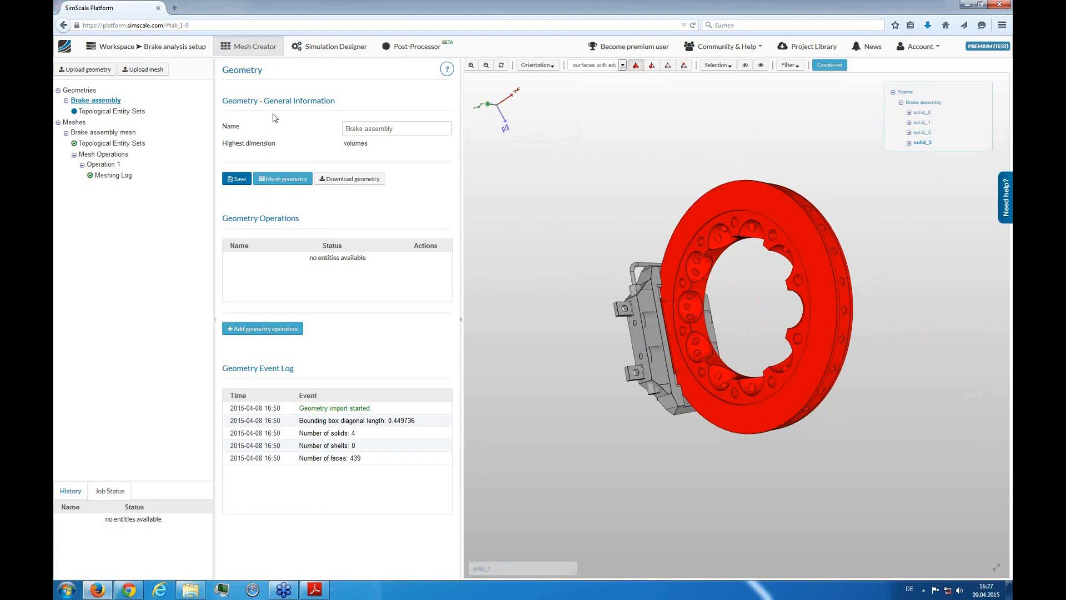
# - Open the Brake assembly mesh and its Operation 1 settings, and examine the meshed model
pyautogui.click(121, 133)
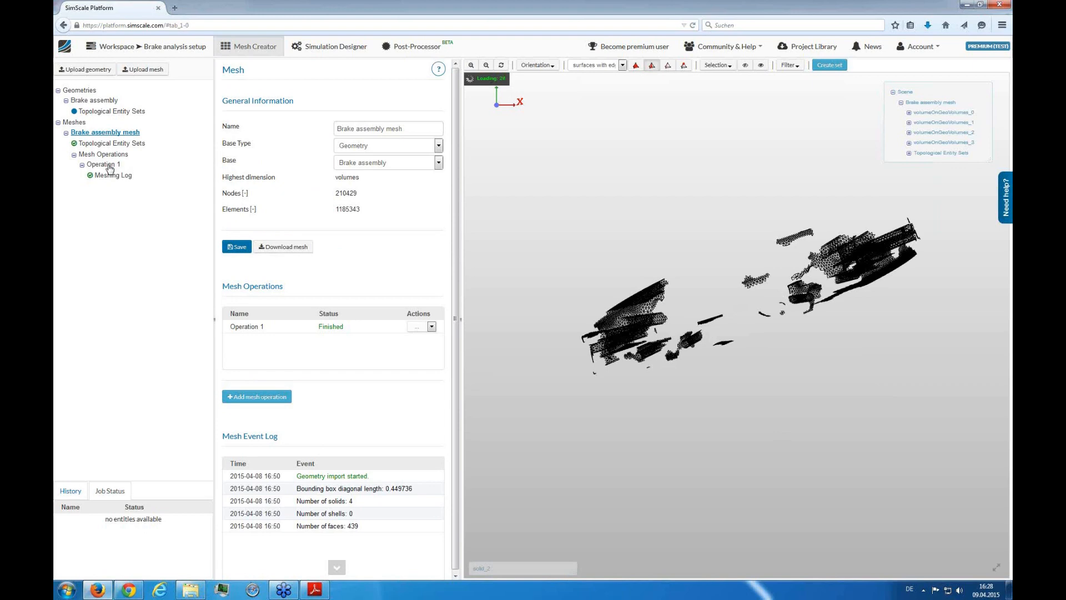
pyautogui.click(109, 166)
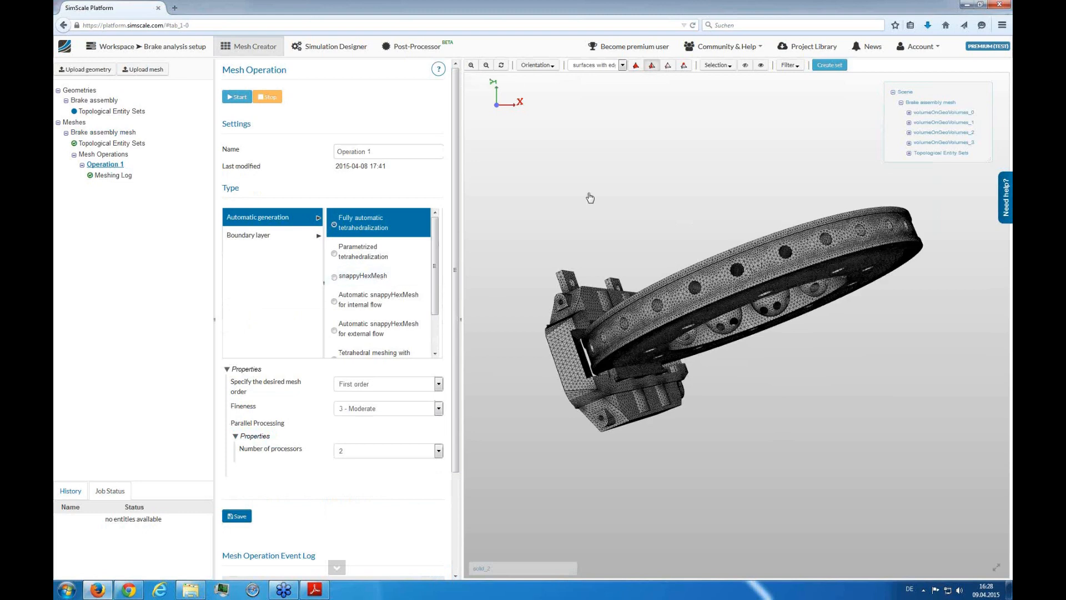
pyautogui.moveTo(590, 198); pyautogui.dragTo(591, 182)
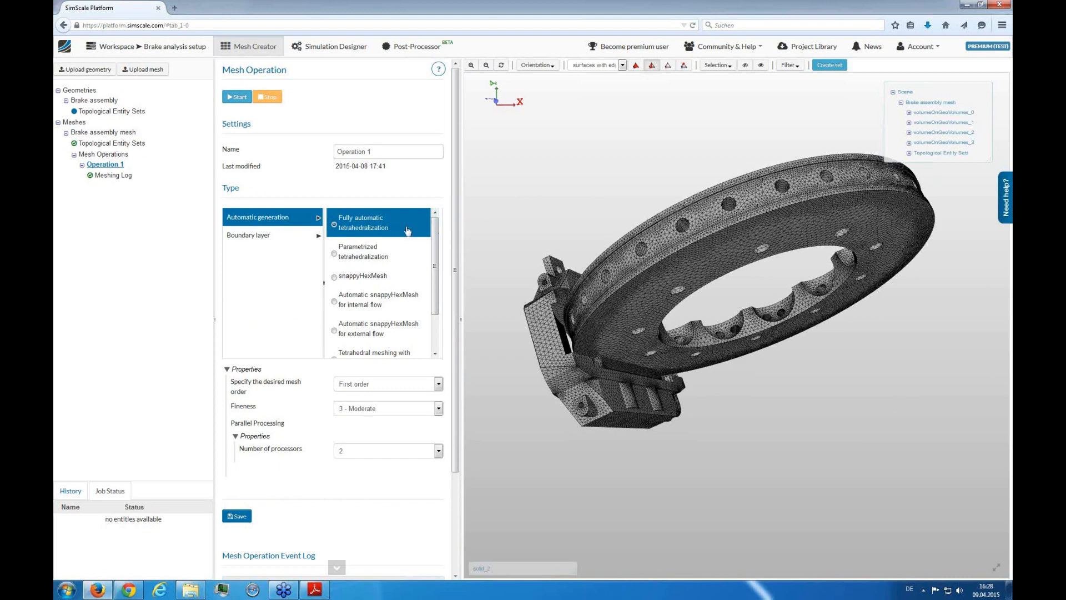
pyautogui.moveTo(565, 277); pyautogui.dragTo(569, 302)
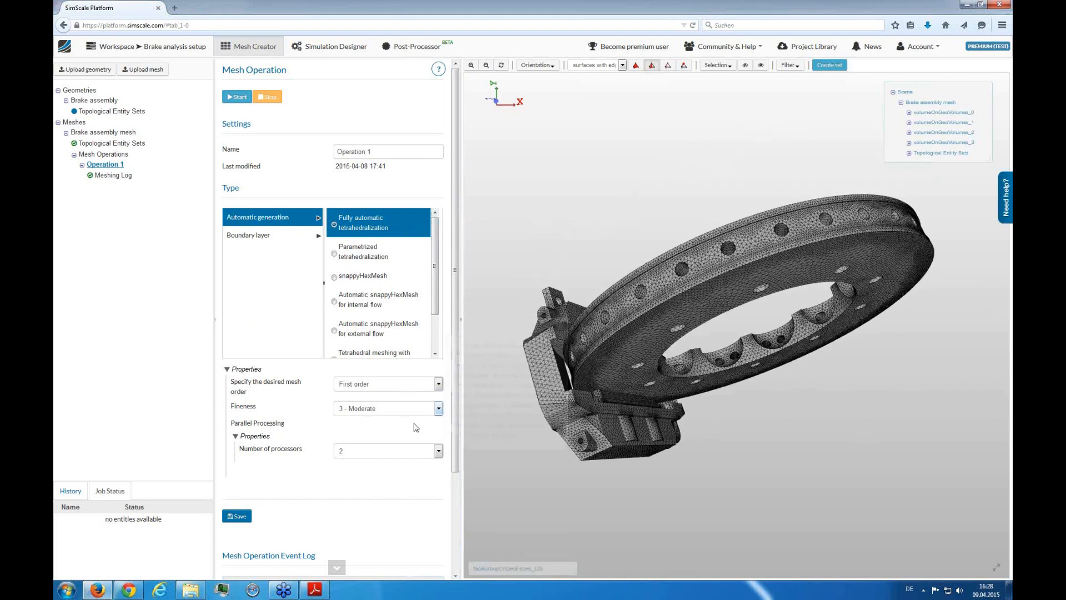
# - Review the available fineness levels and the number-of-processors setting of the mesh operation
pyautogui.click(438, 408)
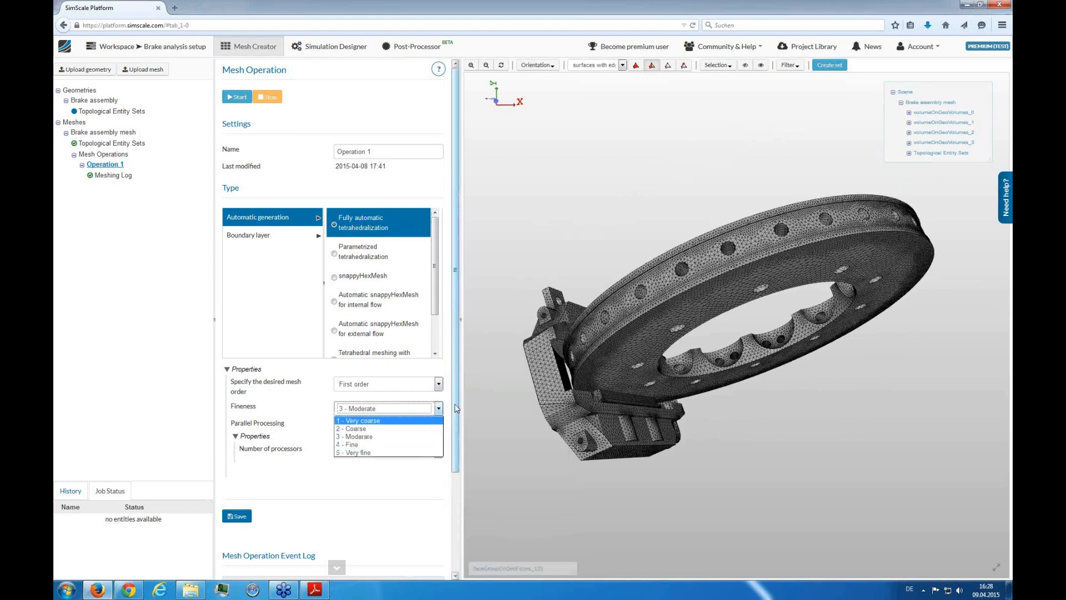
pyautogui.click(448, 408)
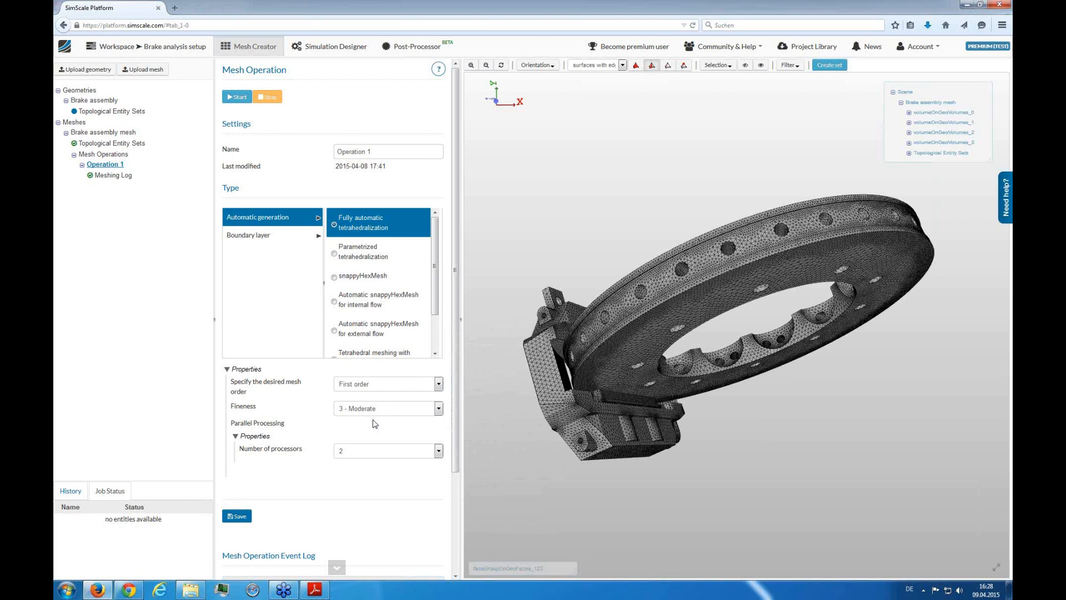
pyautogui.moveTo(457, 173)
pyautogui.mouseDown()
pyautogui.moveTo(457, 277)
pyautogui.moveTo(457, 177)
pyautogui.mouseUp()
pyautogui.moveTo(353, 456)
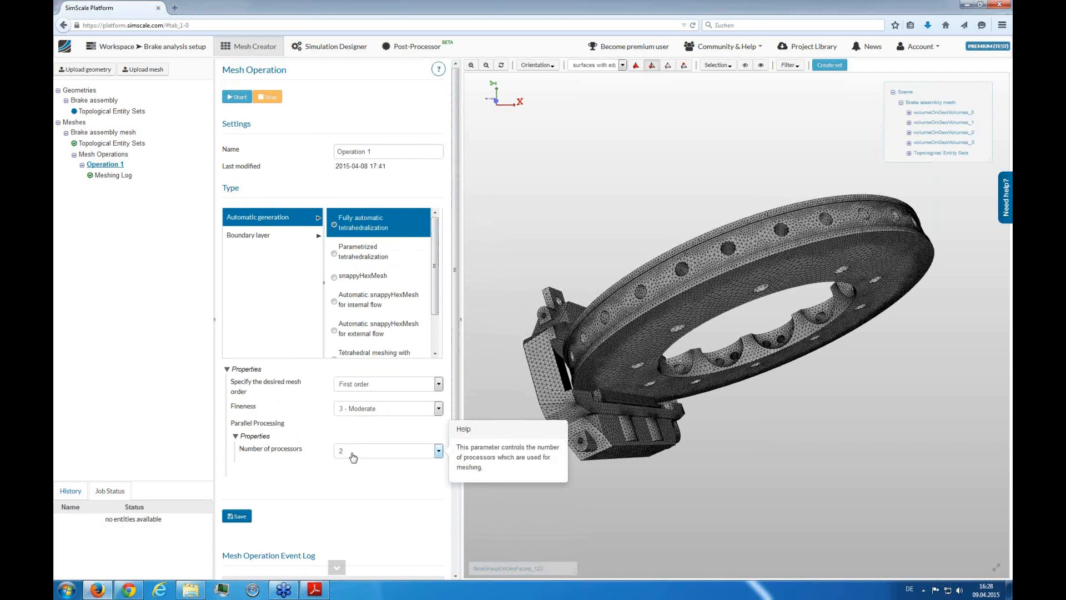
# - Inspect the mesh from the disc side and highlight its individual volumes, including volumeOnGeoVolumes_3
pyautogui.moveTo(653, 192); pyautogui.dragTo(480, 403)
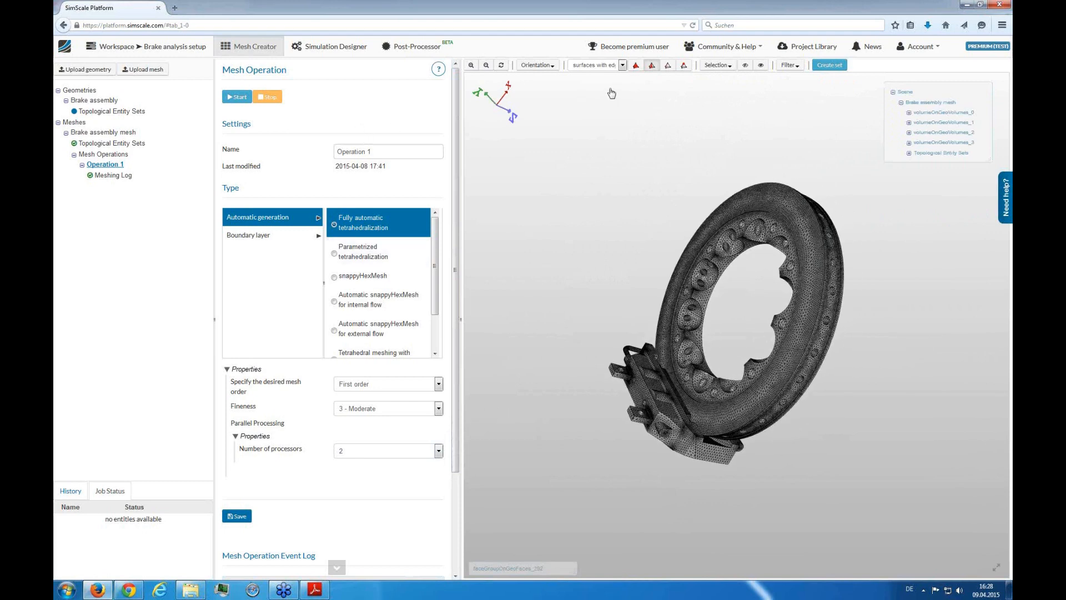
pyautogui.moveTo(670, 207); pyautogui.dragTo(677, 233)
pyautogui.click(931, 114)
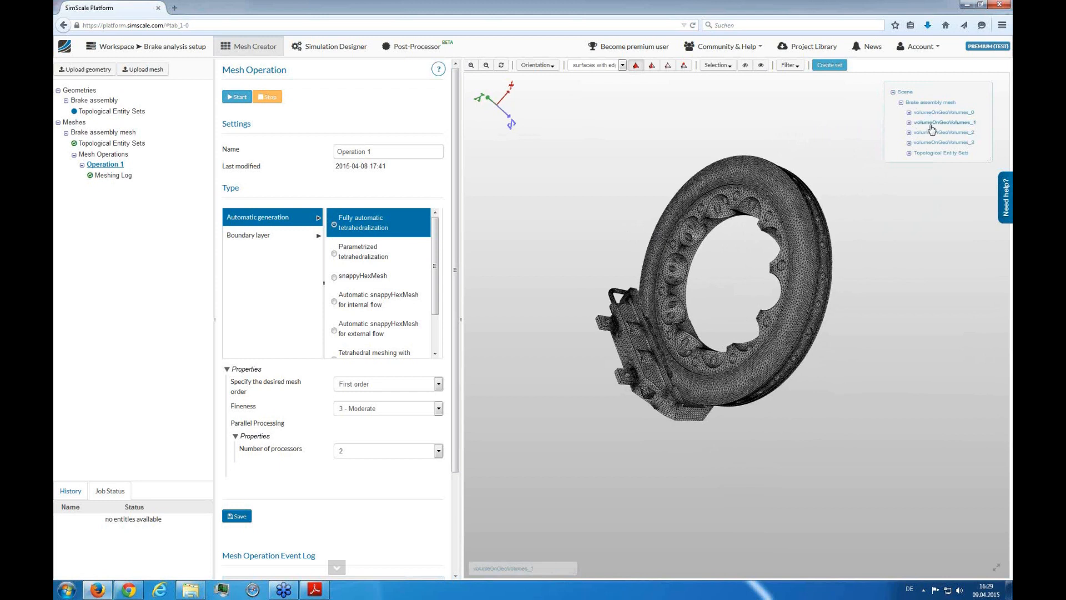
pyautogui.click(934, 142)
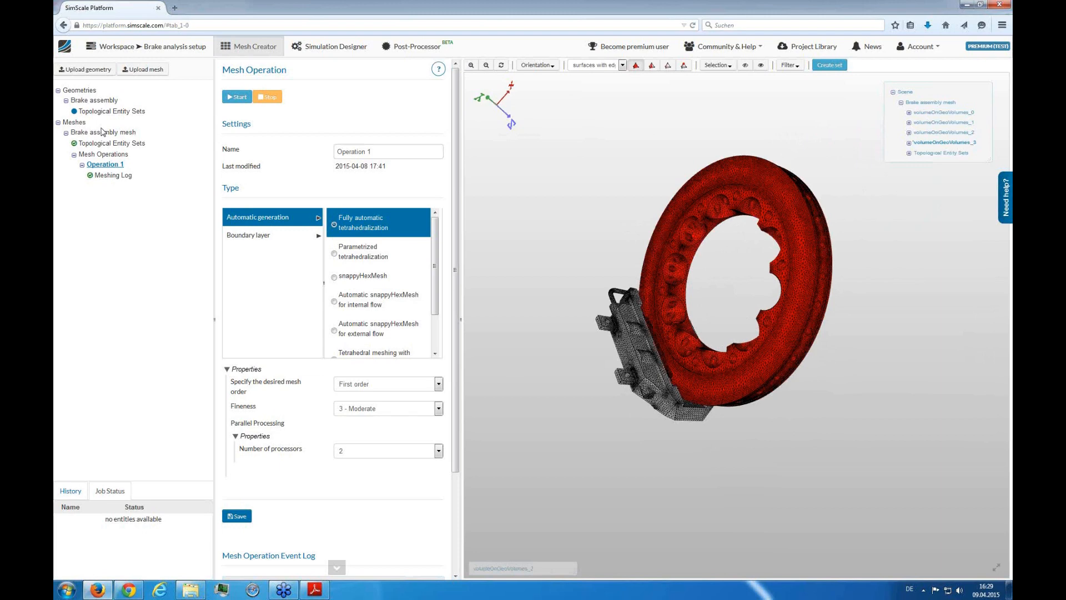
# - Create a new simulation named "Brake modal analysis" in the Simulation Designer
pyautogui.click(360, 54)
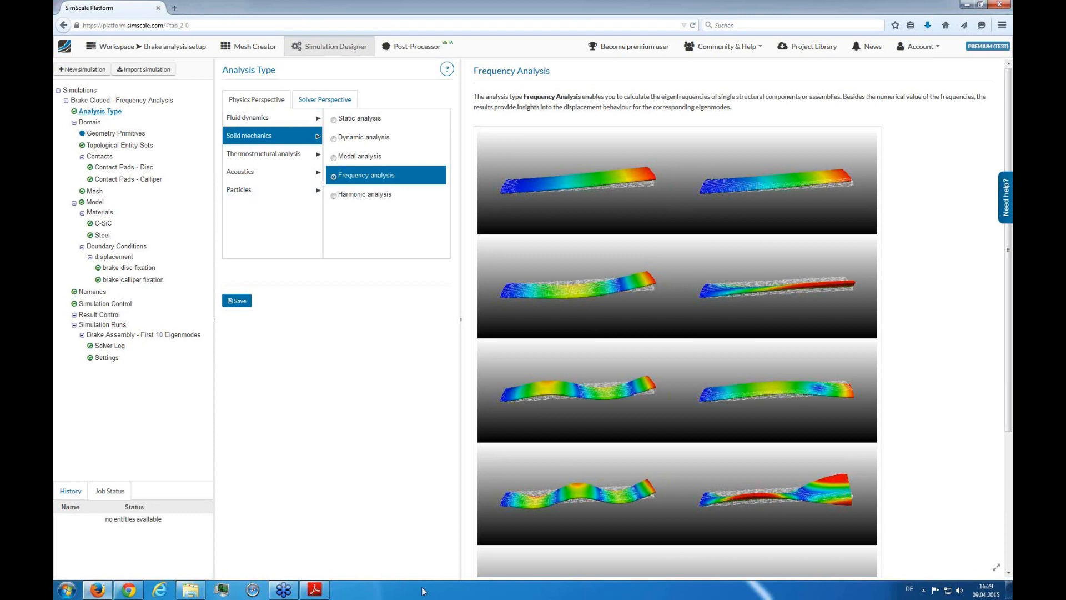
pyautogui.click(287, 593)
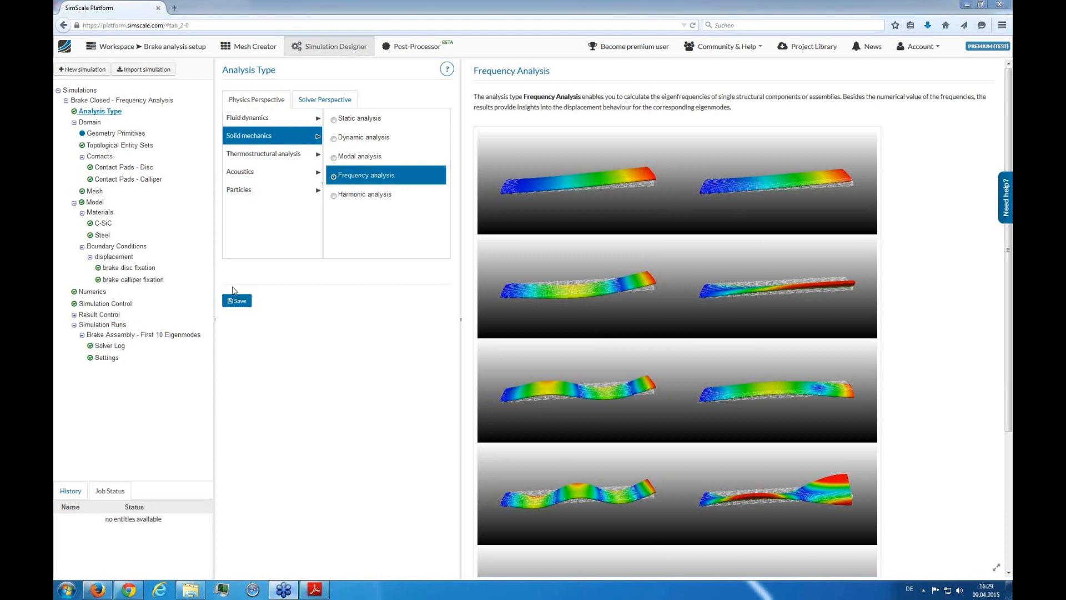
pyautogui.rightClick(106, 103)
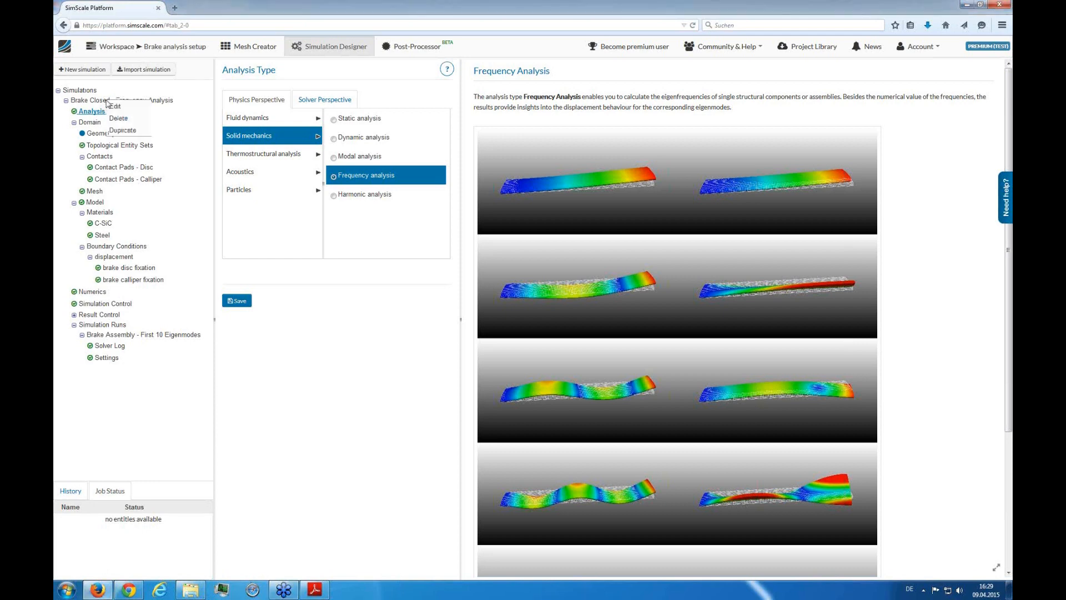
pyautogui.click(141, 94)
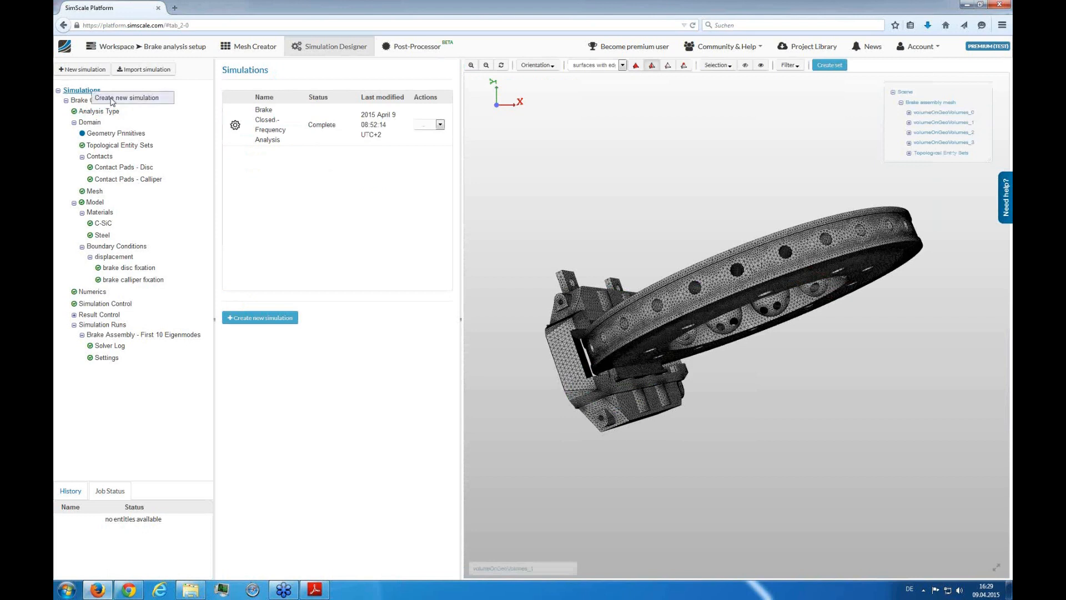
pyautogui.click(113, 102)
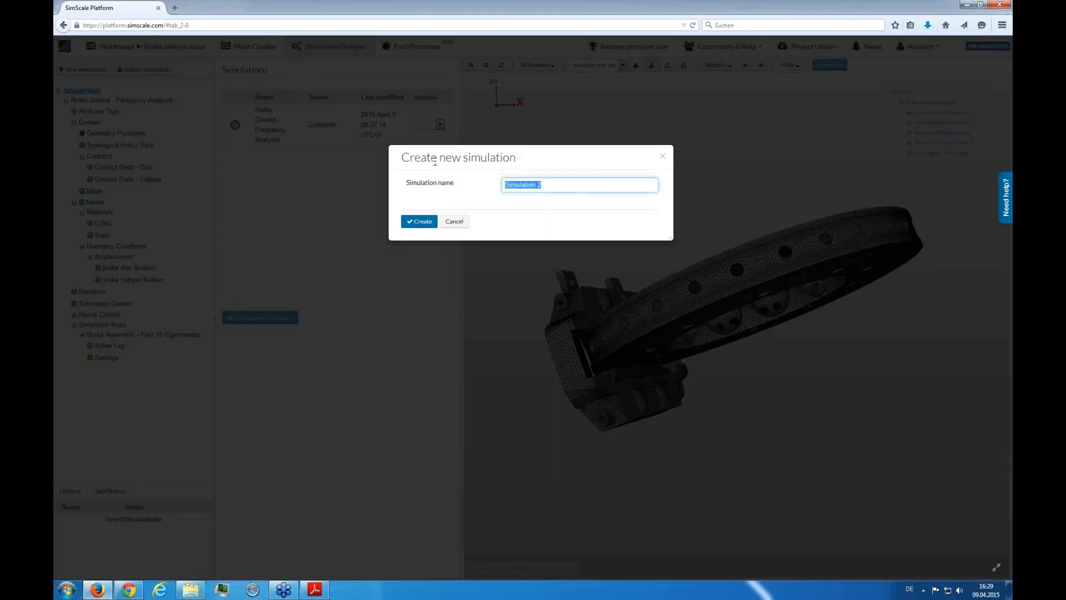
pyautogui.write('Brake modal analysis')
pyautogui.press('Return')
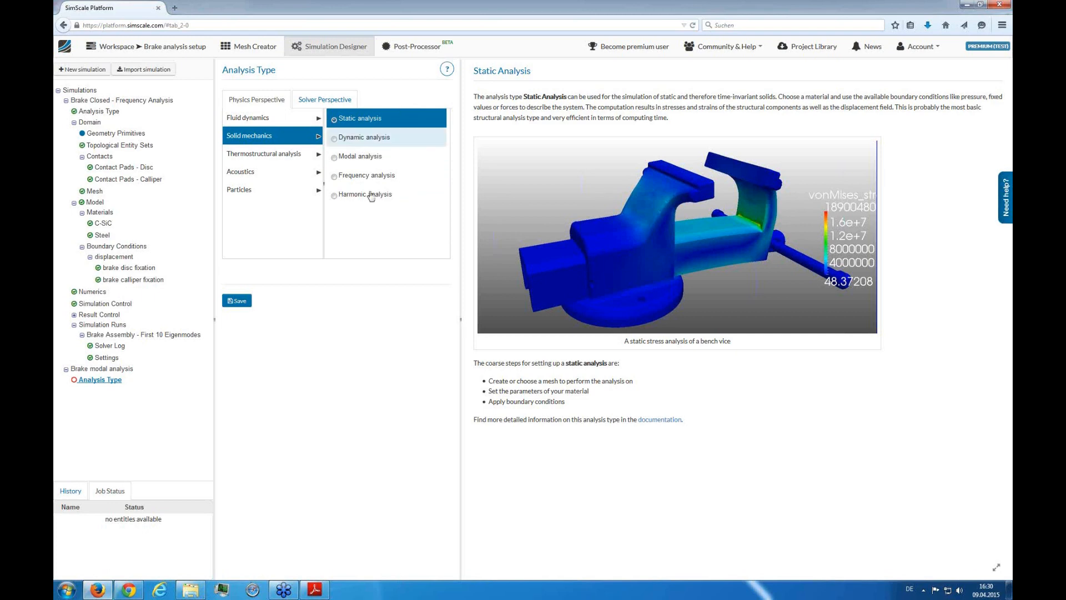
# - Set the analysis type of Brake modal analysis to the solid mechanics Frequency analysis and save it
pyautogui.click(343, 180)
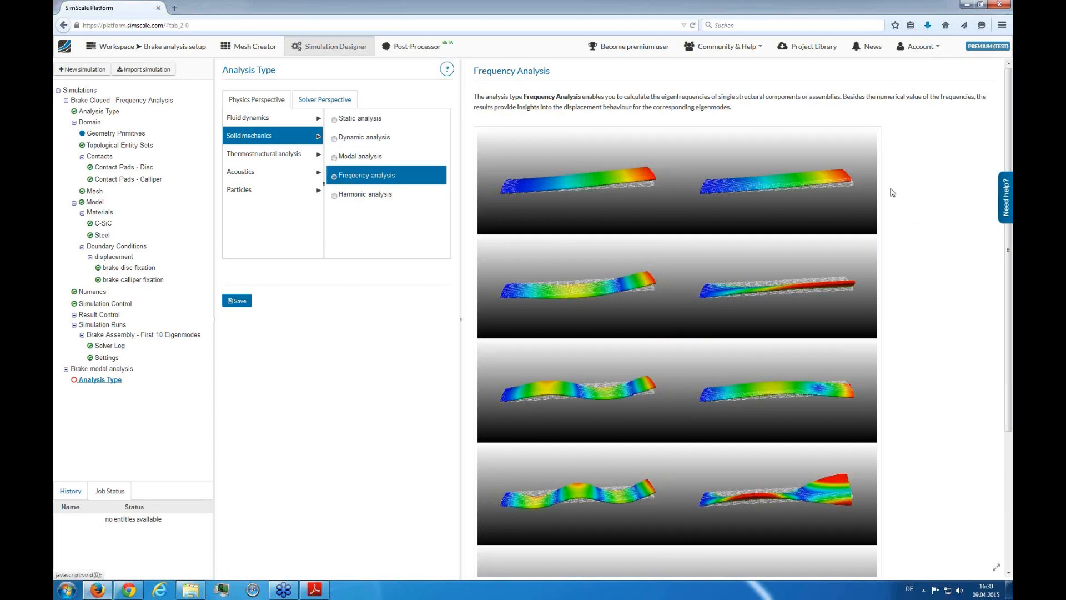
pyautogui.moveTo(1008, 364)
pyautogui.mouseDown()
pyautogui.moveTo(1008, 449)
pyautogui.moveTo(1007, 357)
pyautogui.mouseUp()
pyautogui.click(241, 301)
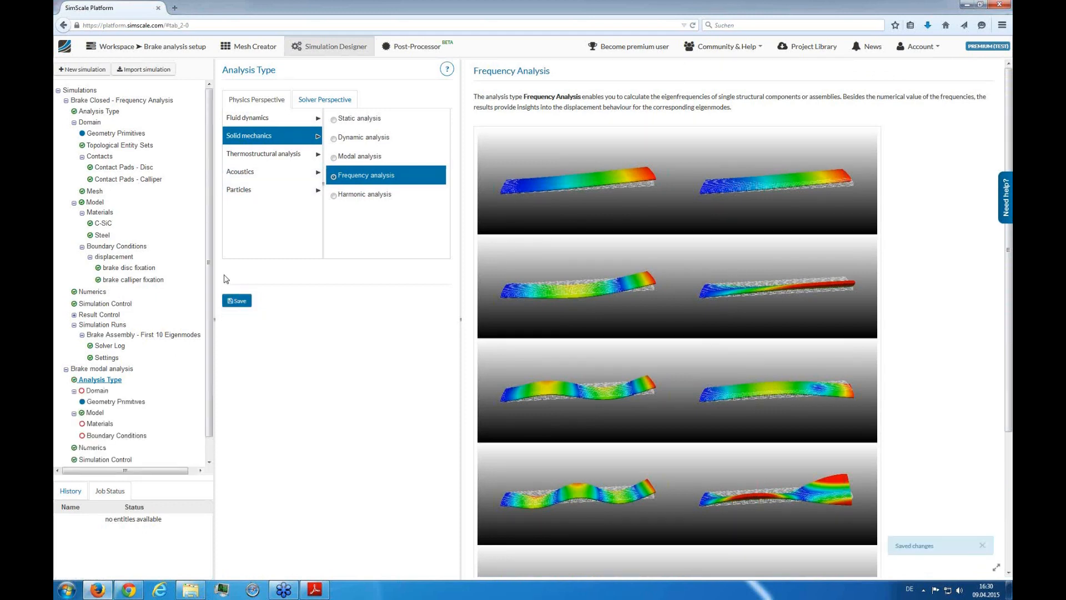
# - Collapse the Brake Closed - Frequency Analysis entry, then assign Brake assembly mesh as the domain of Brake modal analysis and save
pyautogui.moveTo(209, 241); pyautogui.dragTo(209, 284)
pyautogui.scroll(1, 149, 129)
pyautogui.click(65, 101)
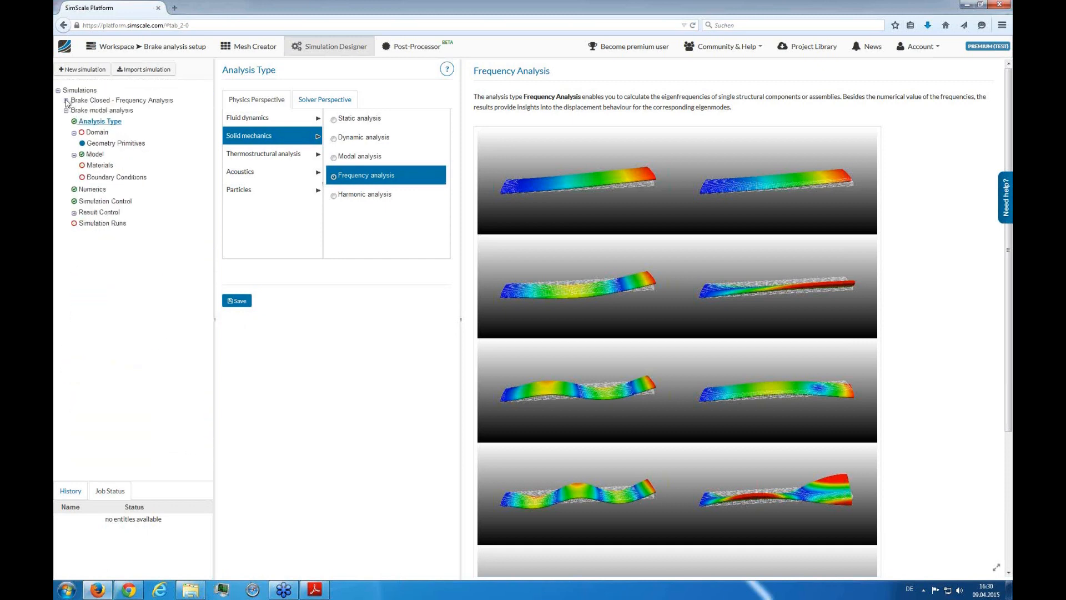
pyautogui.click(98, 134)
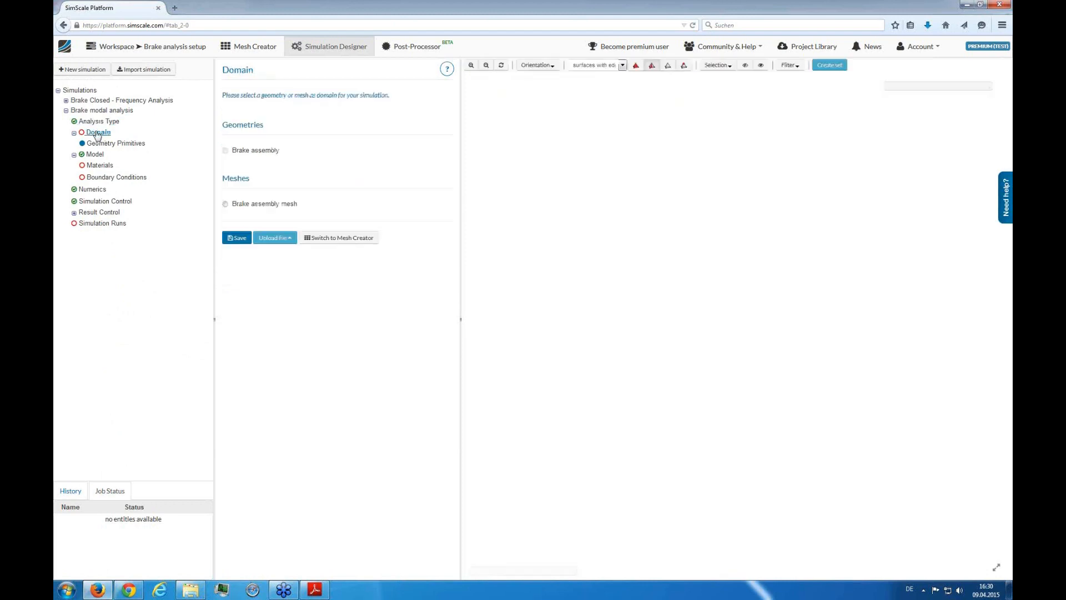
pyautogui.click(232, 204)
pyautogui.click(236, 236)
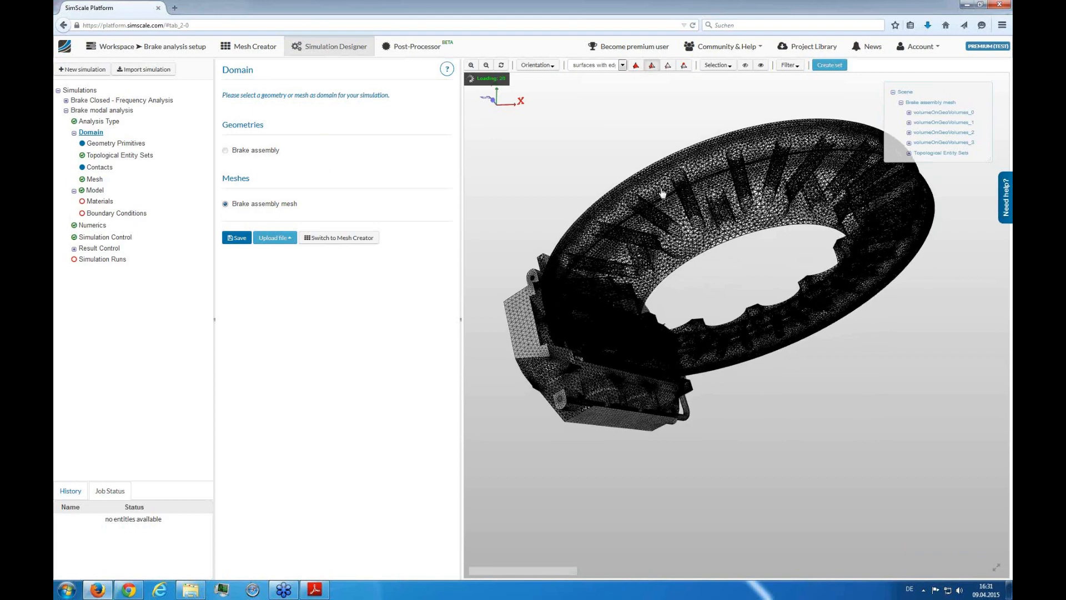
pyautogui.moveTo(616, 262); pyautogui.dragTo(614, 238)
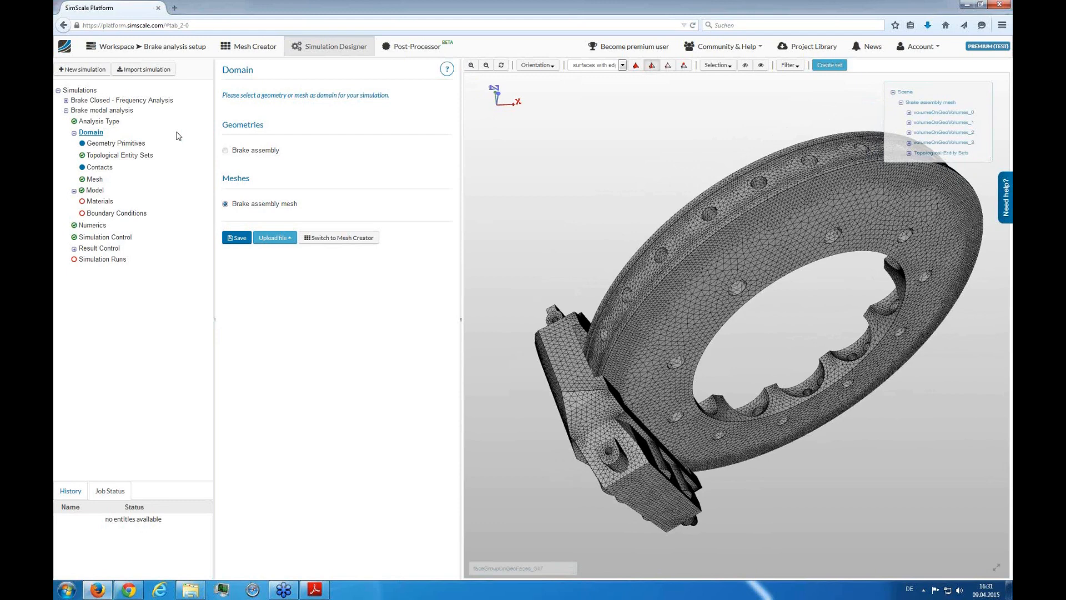
# - Review the existing face sets in the topological entity sets of Brake modal analysis
pyautogui.click(121, 156)
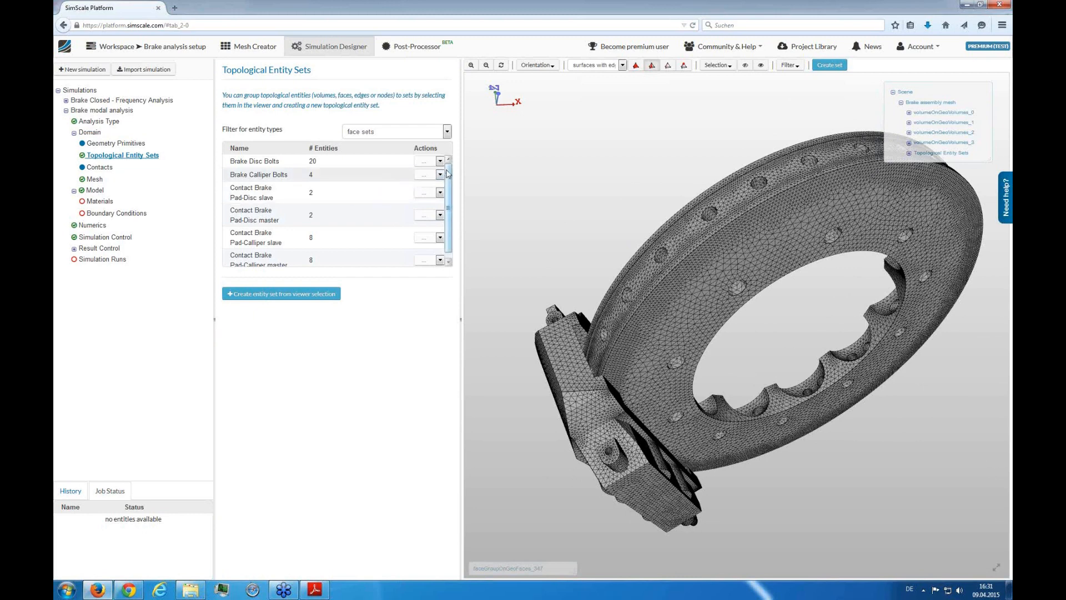
pyautogui.moveTo(446, 170); pyautogui.dragTo(447, 191)
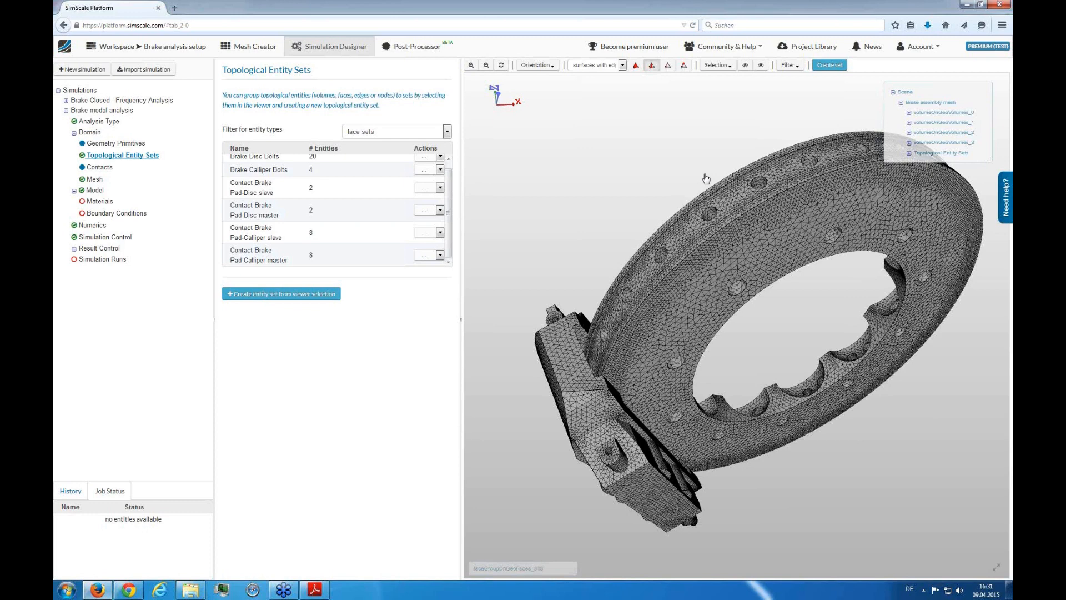
pyautogui.click(578, 379)
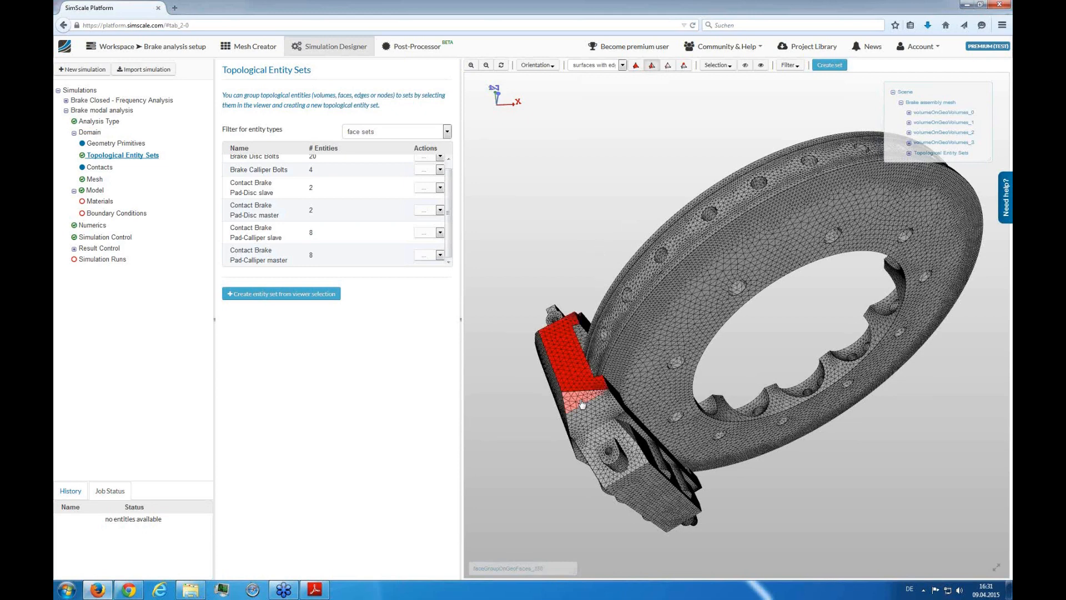
pyautogui.click(581, 398)
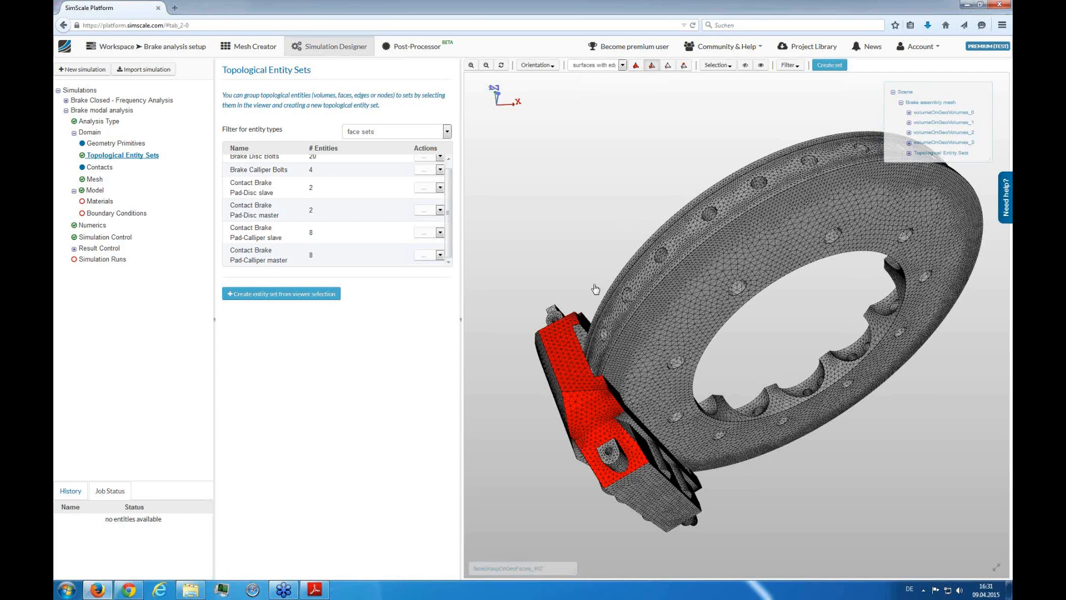
pyautogui.click(838, 70)
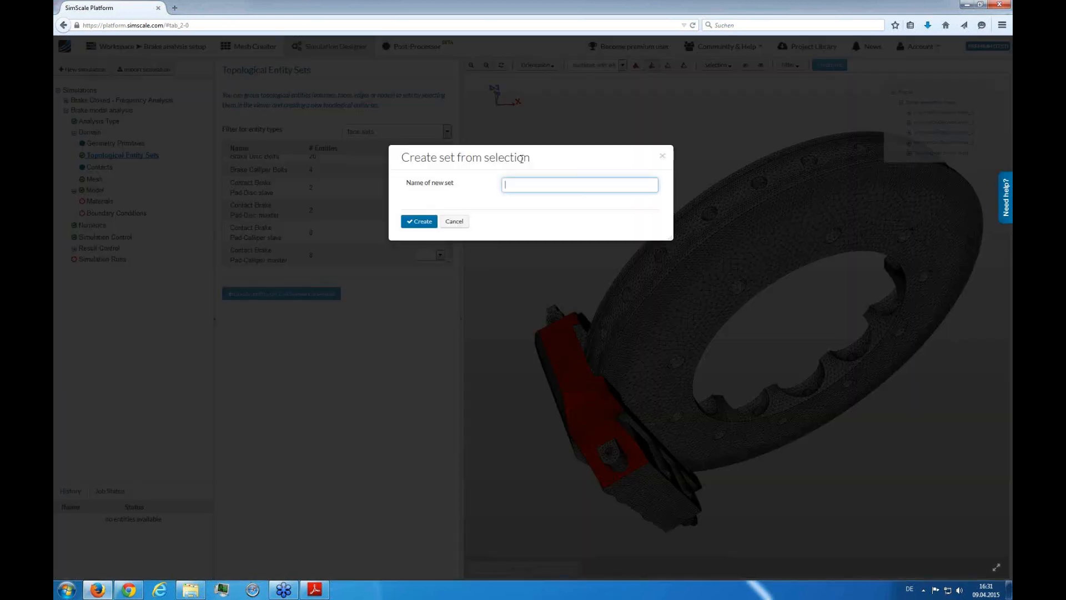
pyautogui.click(662, 159)
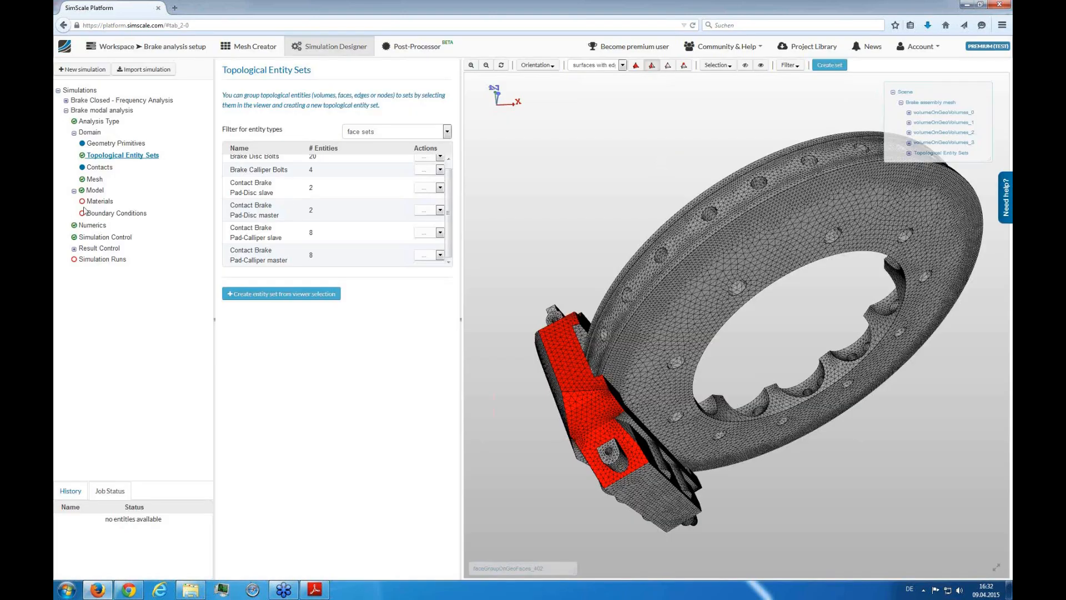
pyautogui.click(560, 349)
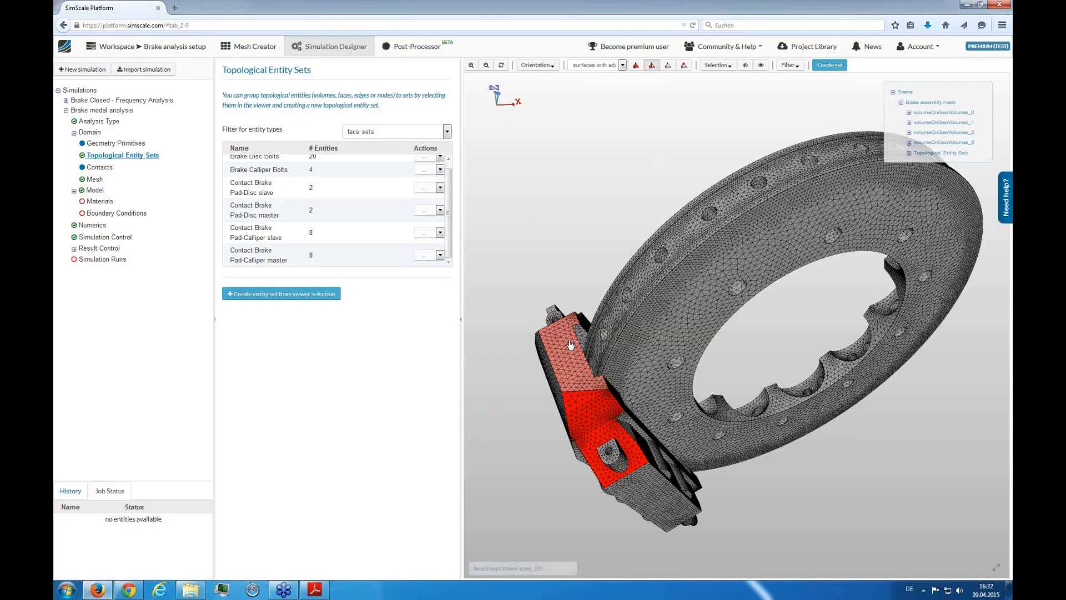
pyautogui.click(611, 438)
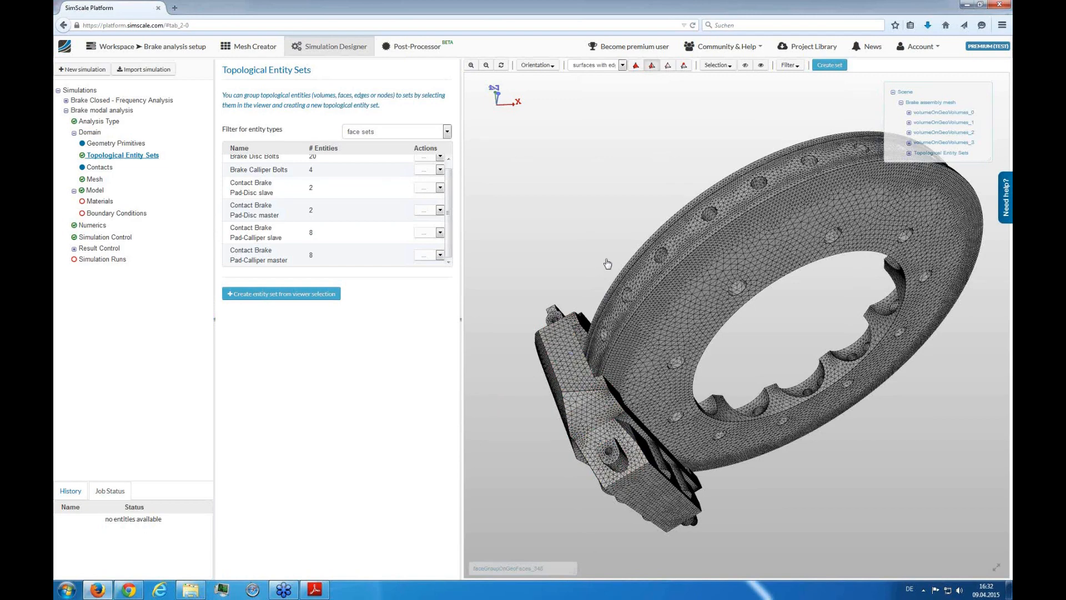
# - Add a bonded contact to Brake modal analysis and name it Pad-Disc-Contact
pyautogui.moveTo(609, 243); pyautogui.dragTo(590, 257)
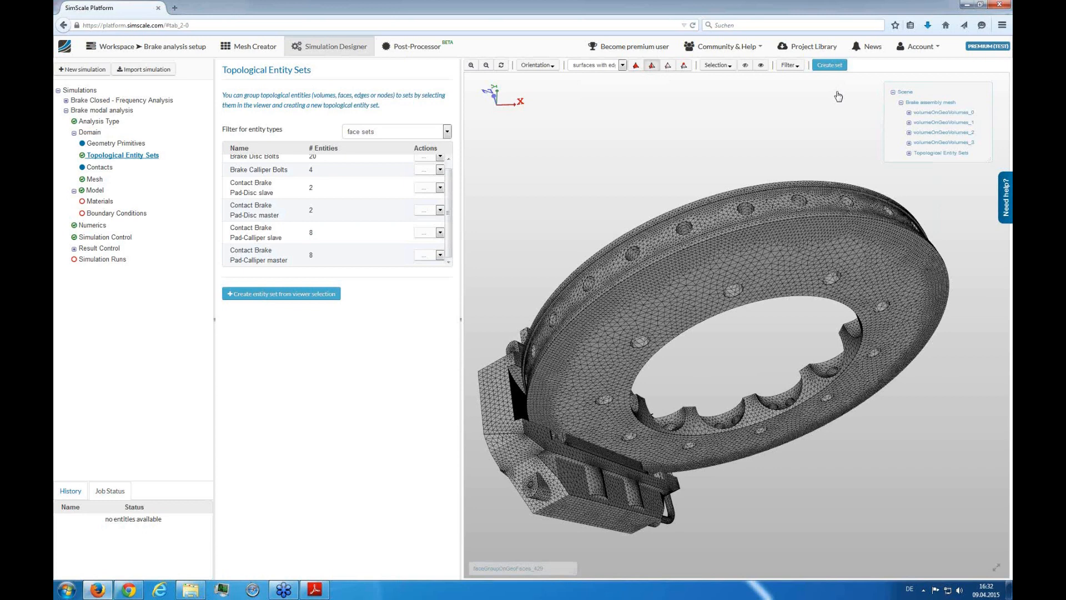
pyautogui.click(96, 169)
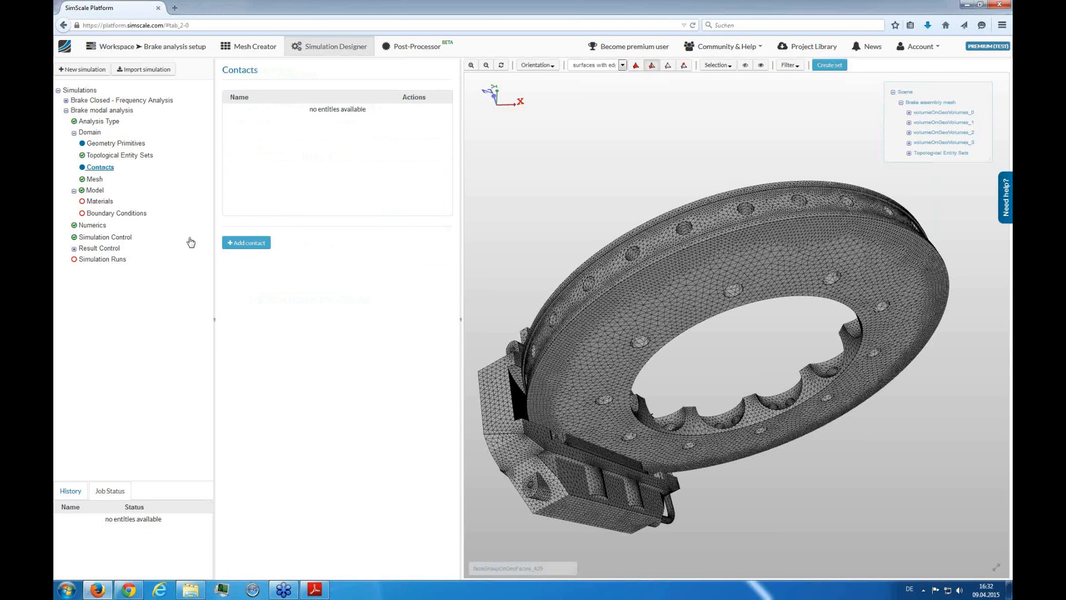
pyautogui.click(246, 243)
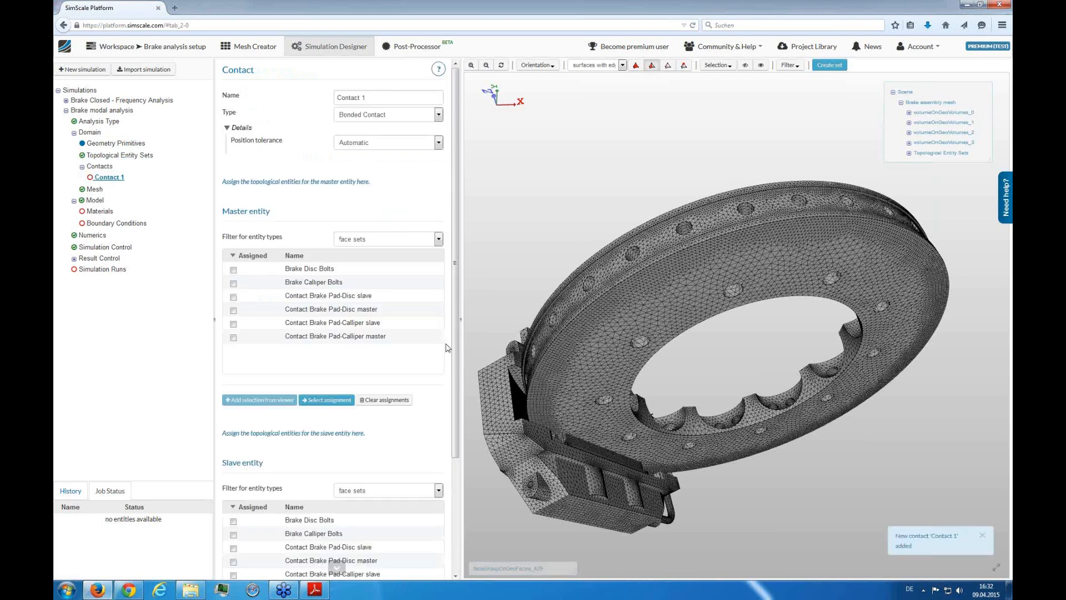
pyautogui.scroll(-4, 456, 344)
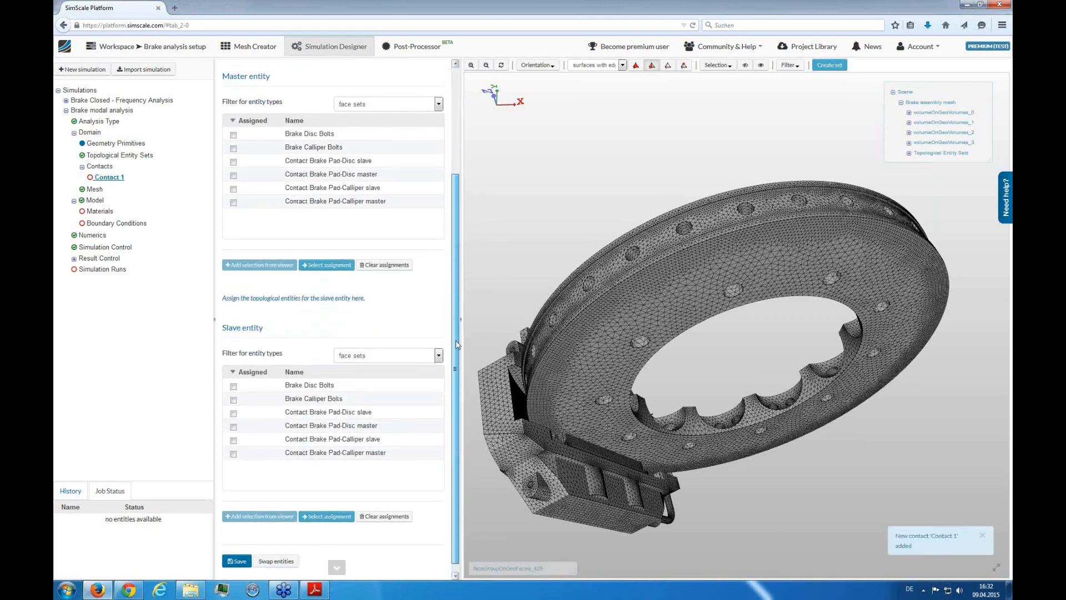
pyautogui.scroll(4, 457, 344)
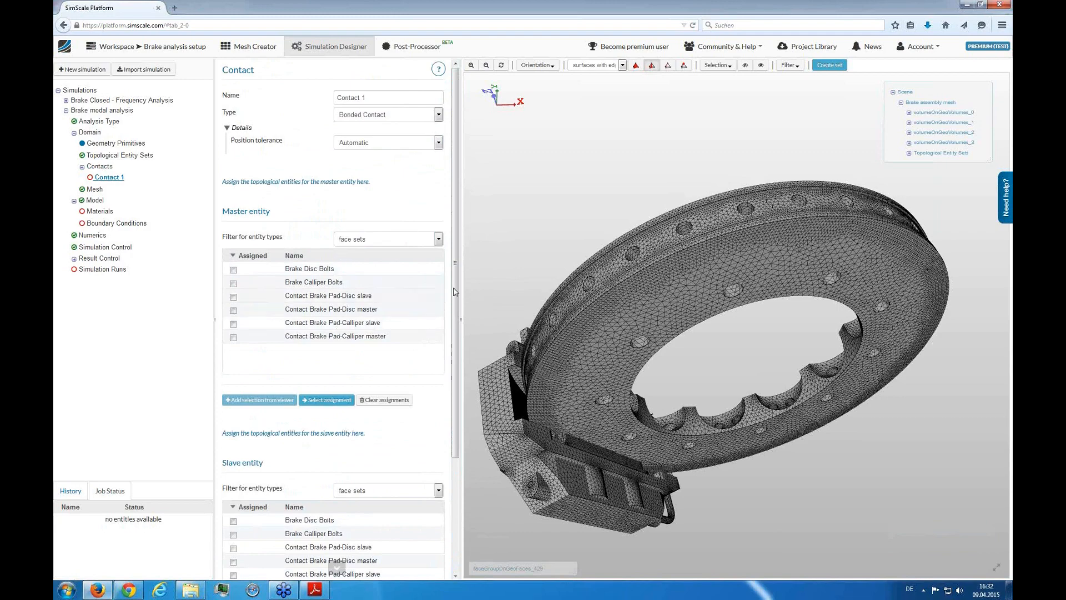
pyautogui.moveTo(501, 276); pyautogui.dragTo(547, 247)
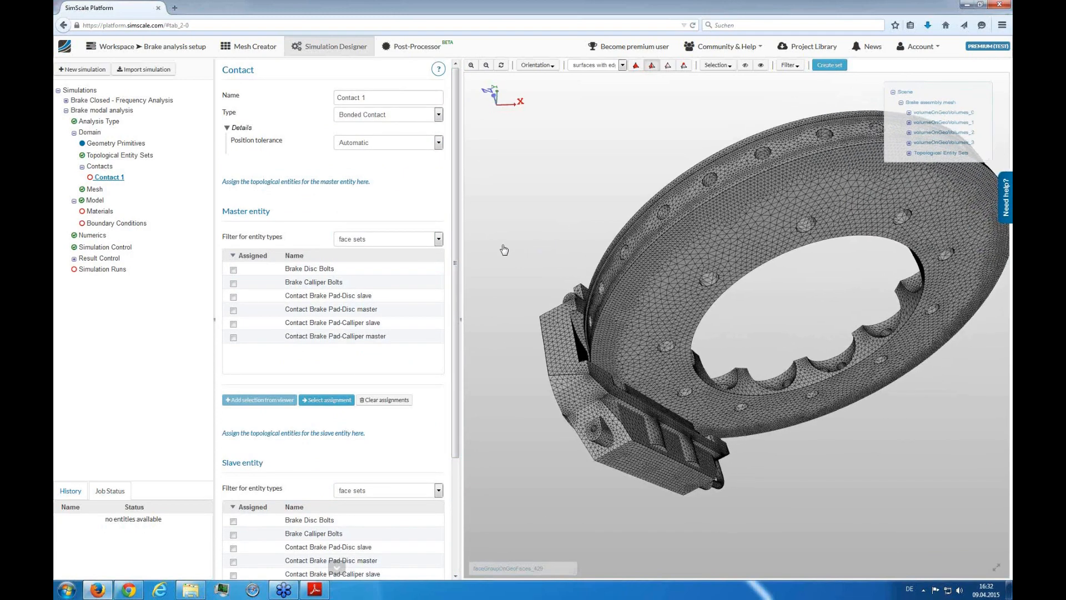
pyautogui.scroll(-1, 458, 255)
pyautogui.moveTo(457, 254); pyautogui.dragTo(459, 221)
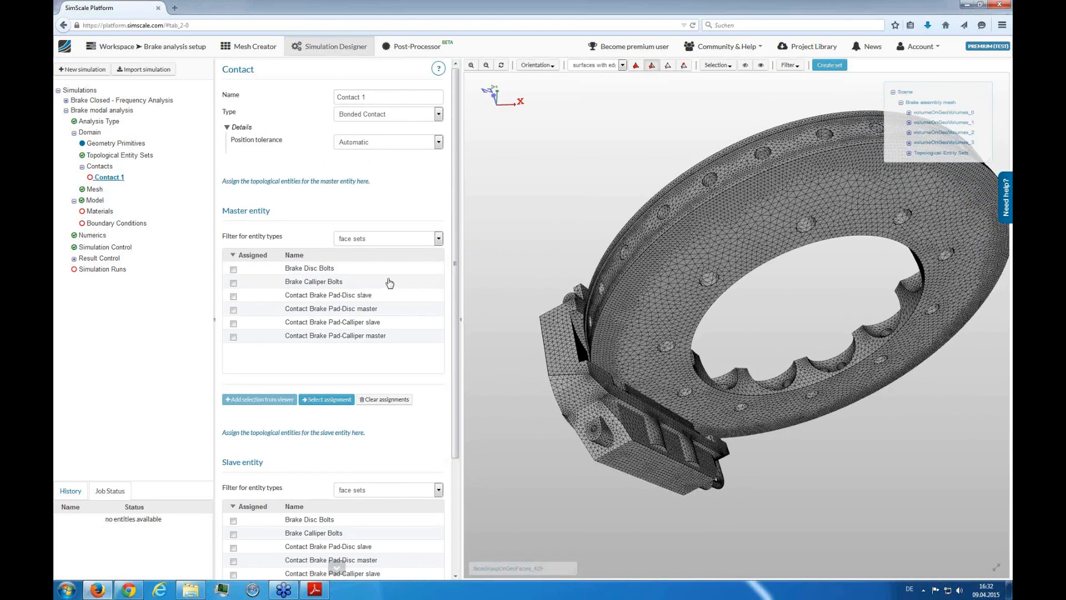
pyautogui.moveTo(453, 253); pyautogui.dragTo(454, 253)
pyautogui.tripleClick(377, 103)
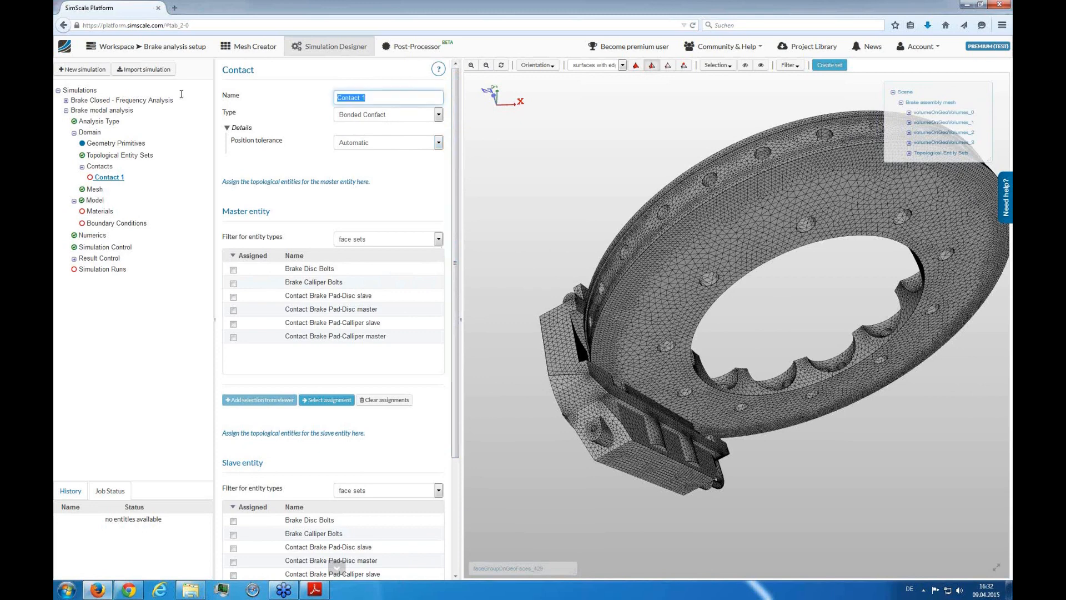
pyautogui.write('Pad-Disc-Contact')
pyautogui.press('Return')
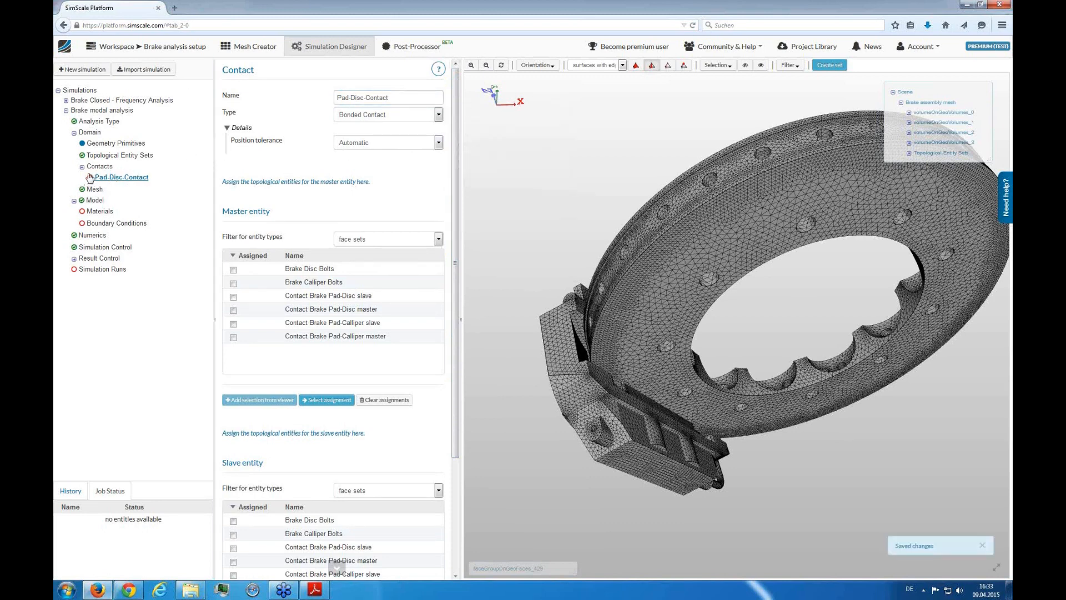
# - Assign Contact Brake Pad-Disc master as master entity and Contact Brake Pad-Disc slave as slave entity of Pad-Disc-Contact, and save
pyautogui.moveTo(95, 183)
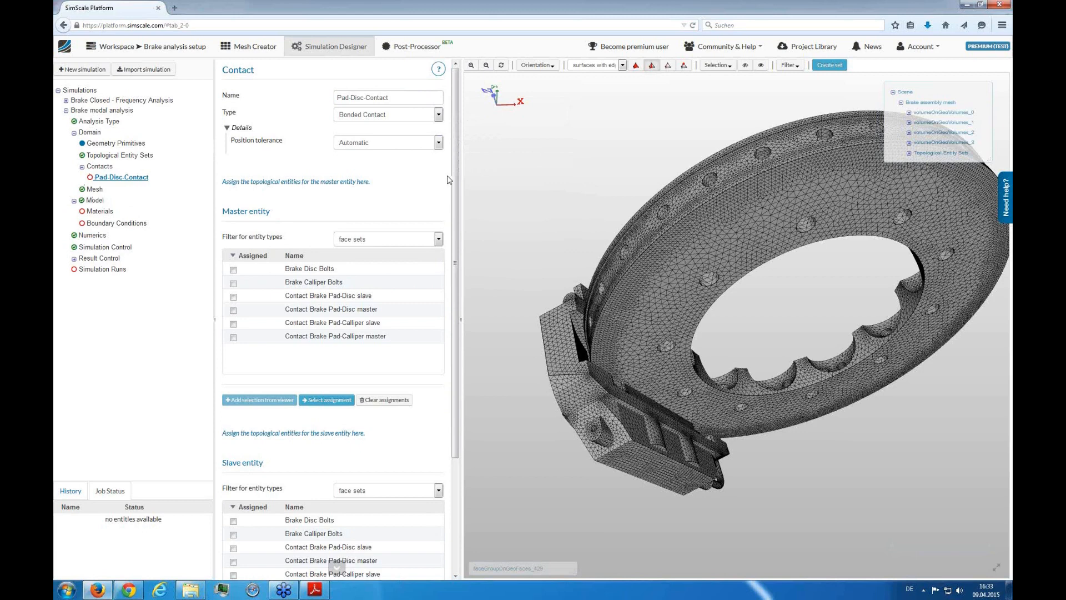
pyautogui.moveTo(455, 164); pyautogui.dragTo(457, 252)
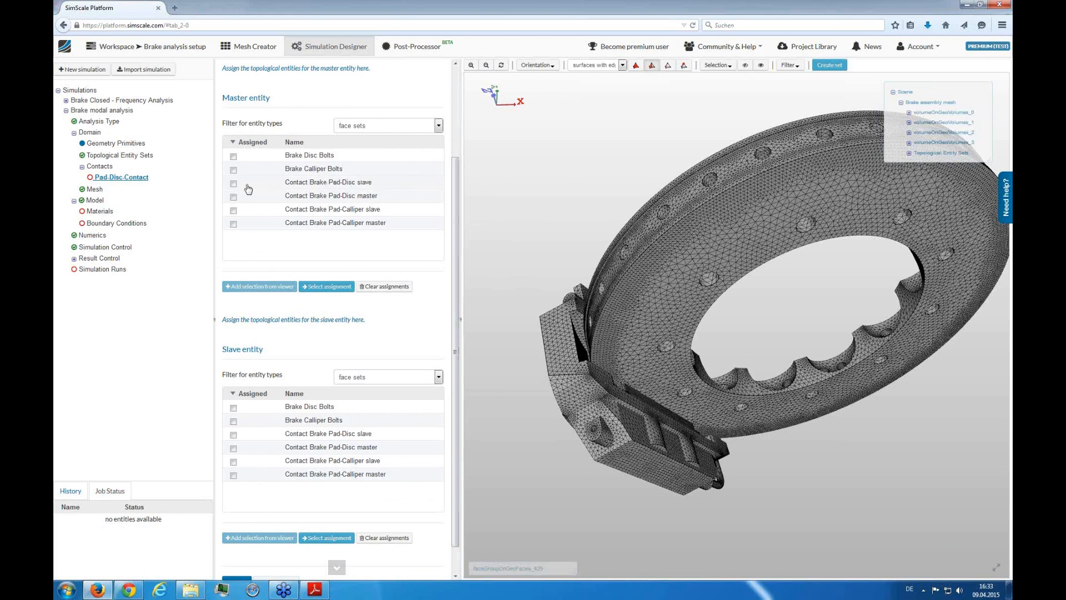
pyautogui.click(233, 197)
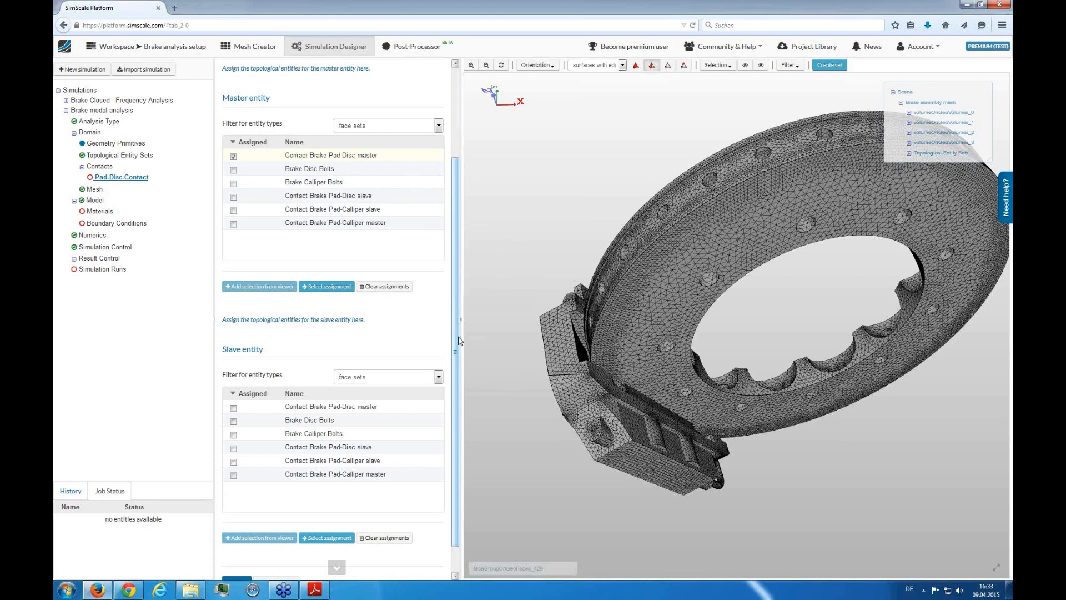
pyautogui.scroll(-1, 458, 389)
pyautogui.click(233, 418)
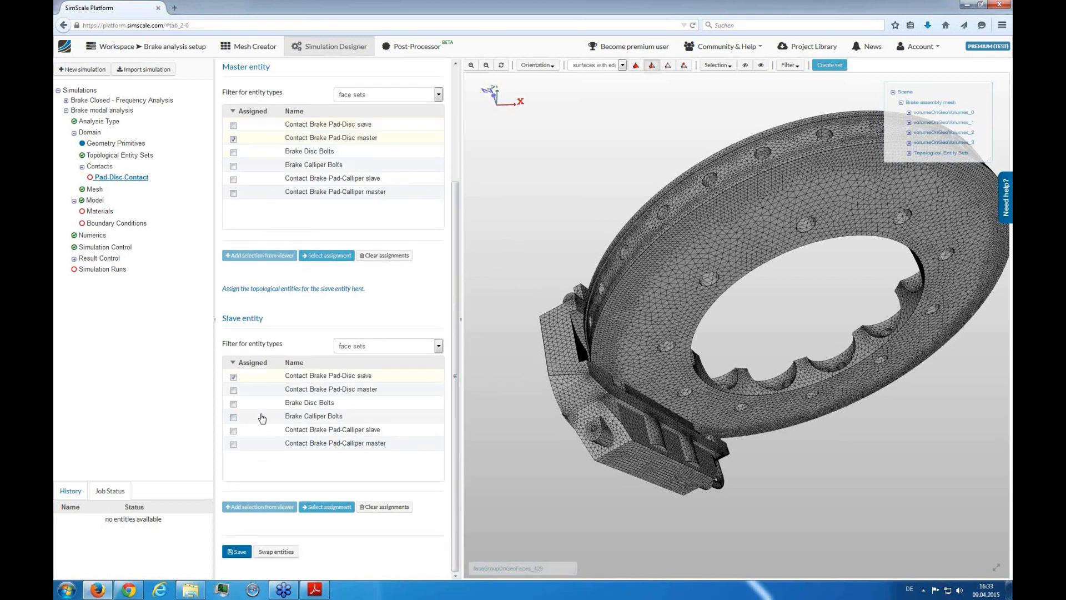
pyautogui.moveTo(455, 298); pyautogui.dragTo(457, 218)
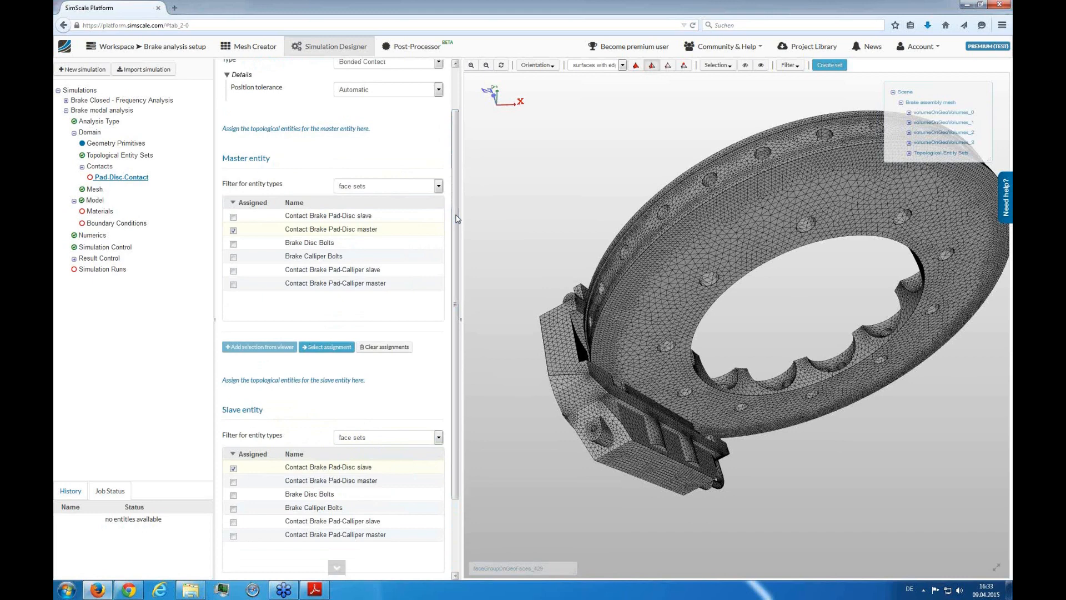
pyautogui.moveTo(457, 218); pyautogui.dragTo(457, 290)
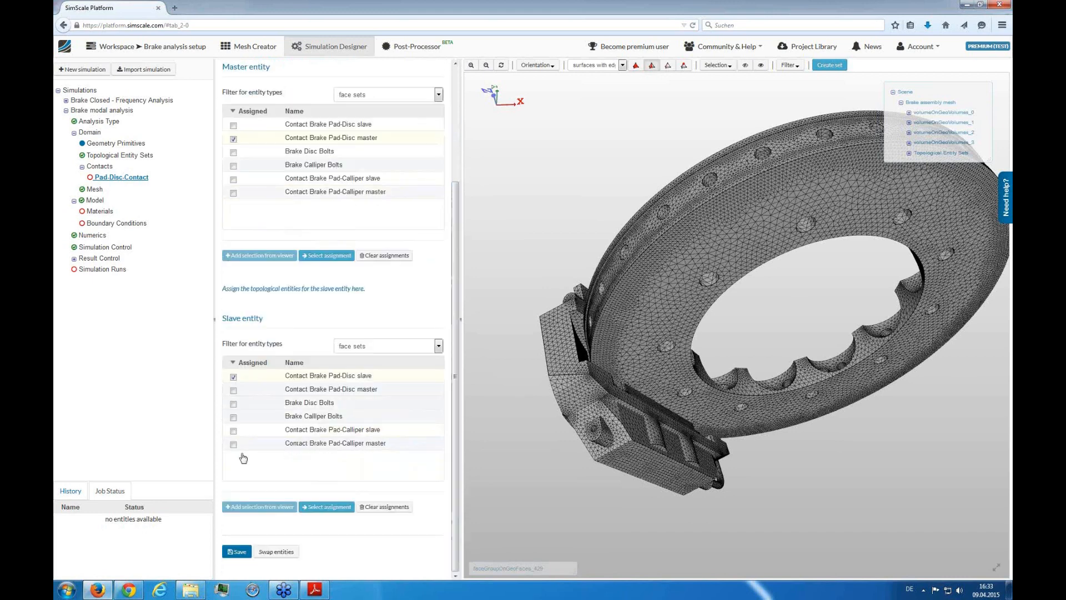
pyautogui.click(235, 552)
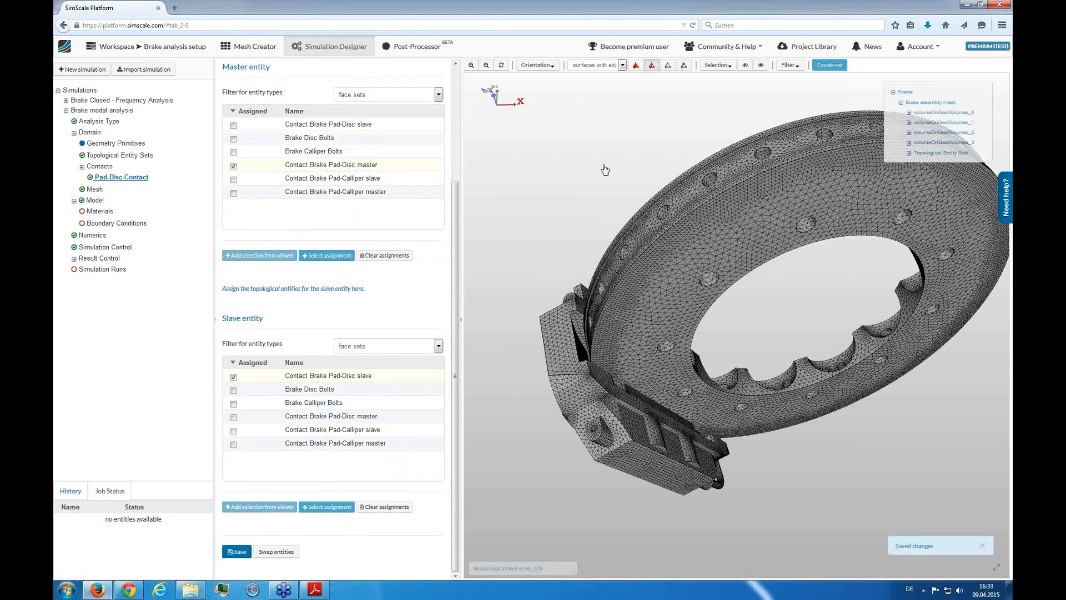
# - Display the mesh as plain surfaces and hide the brake calliper volume
pyautogui.moveTo(559, 227); pyautogui.dragTo(558, 239)
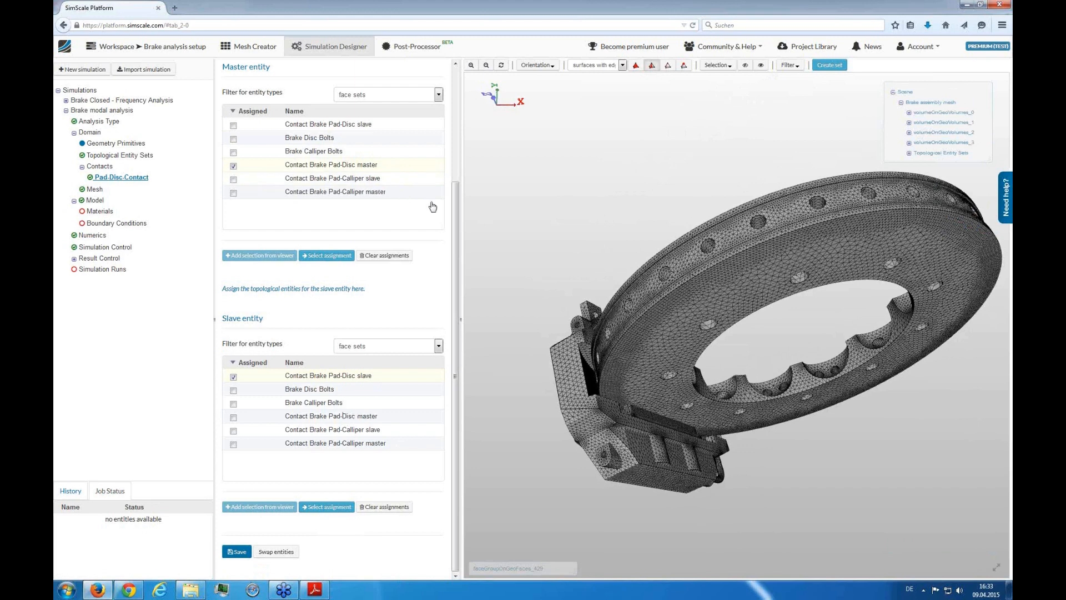
pyautogui.click(636, 65)
pyautogui.click(602, 433)
pyautogui.rightClick(602, 430)
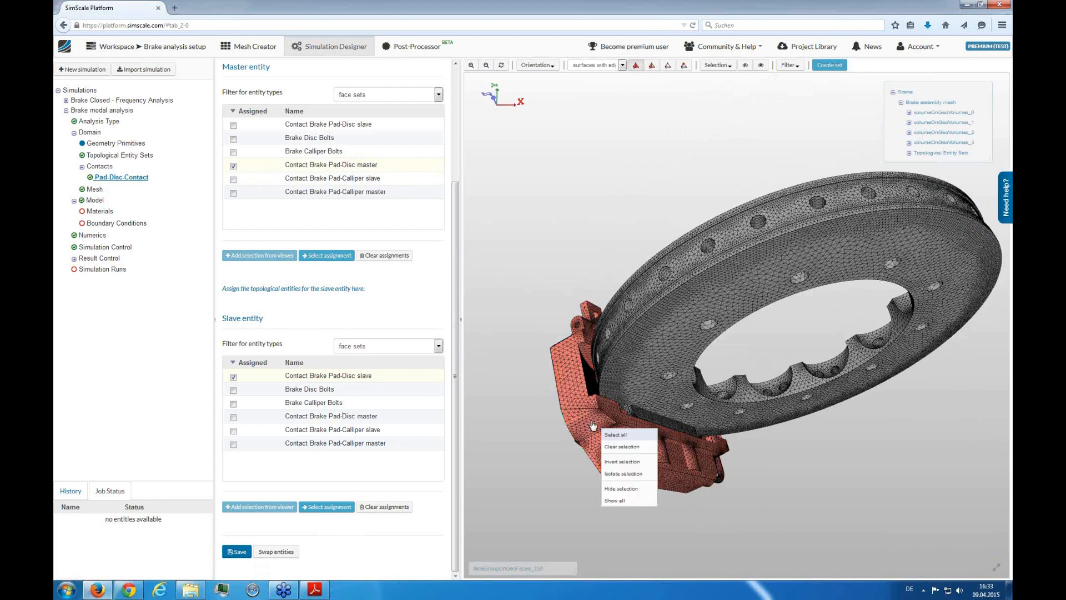
pyautogui.click(581, 301)
pyautogui.click(590, 65)
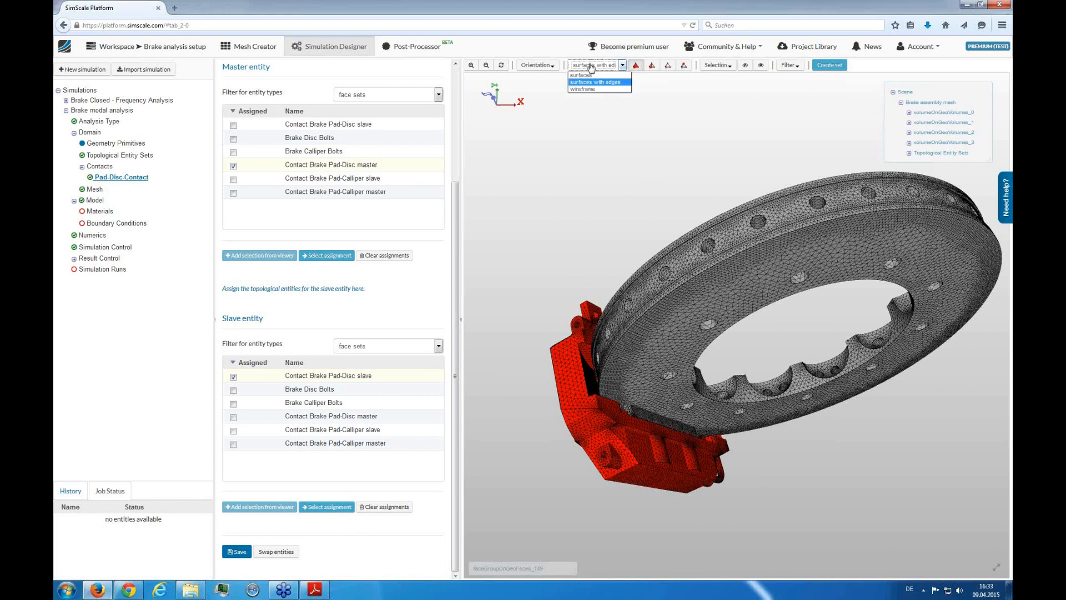
pyautogui.click(591, 75)
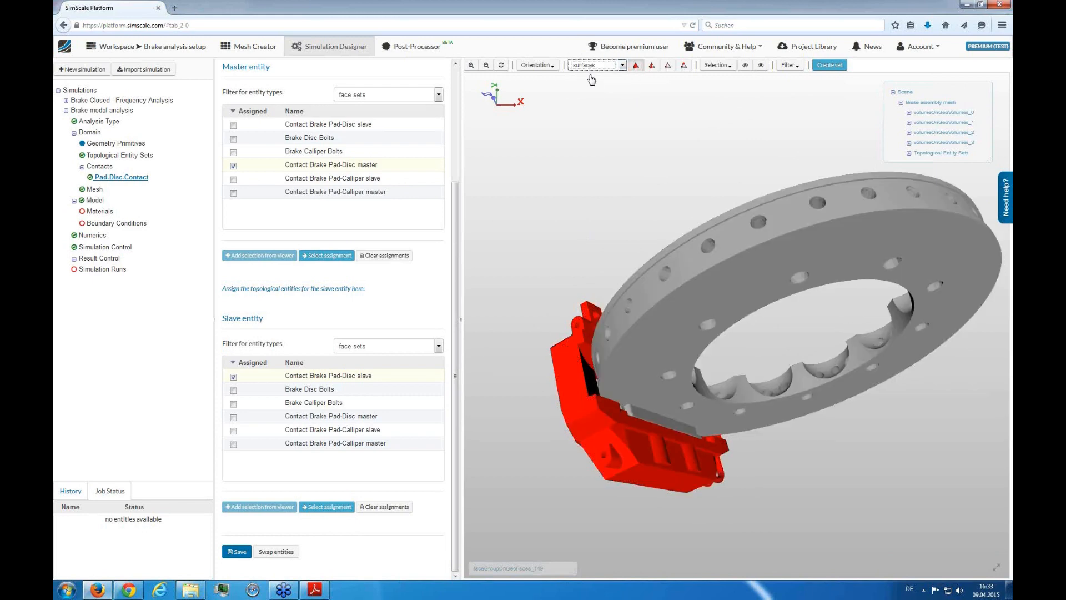
pyautogui.rightClick(566, 389)
pyautogui.click(581, 448)
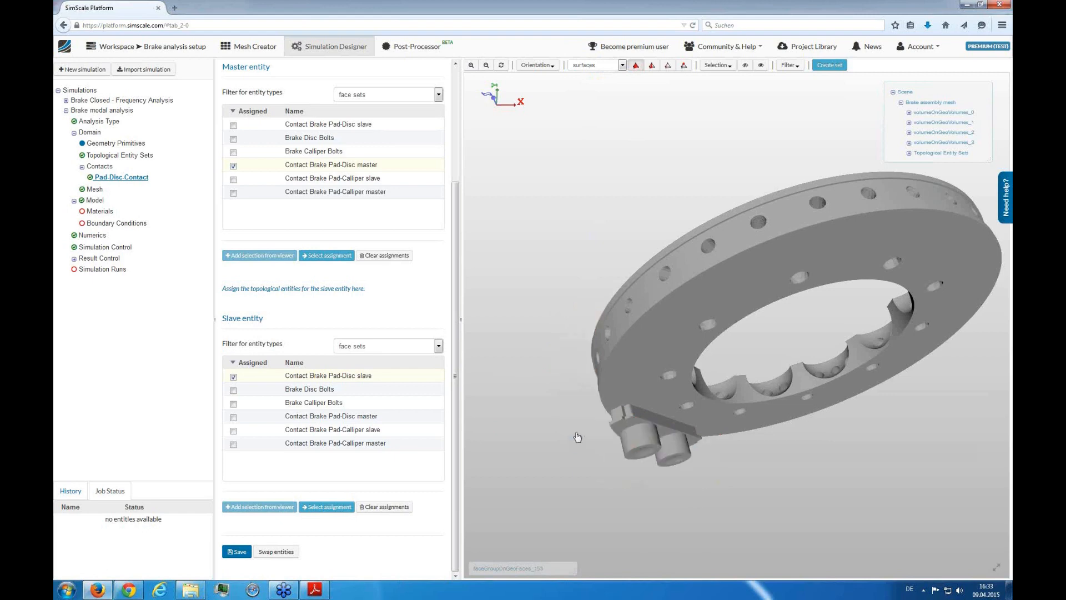
# - Examine the exposed brake pads from both sides of the disc, highlighting both pad volumes
pyautogui.moveTo(553, 328); pyautogui.dragTo(504, 335, button='middle')
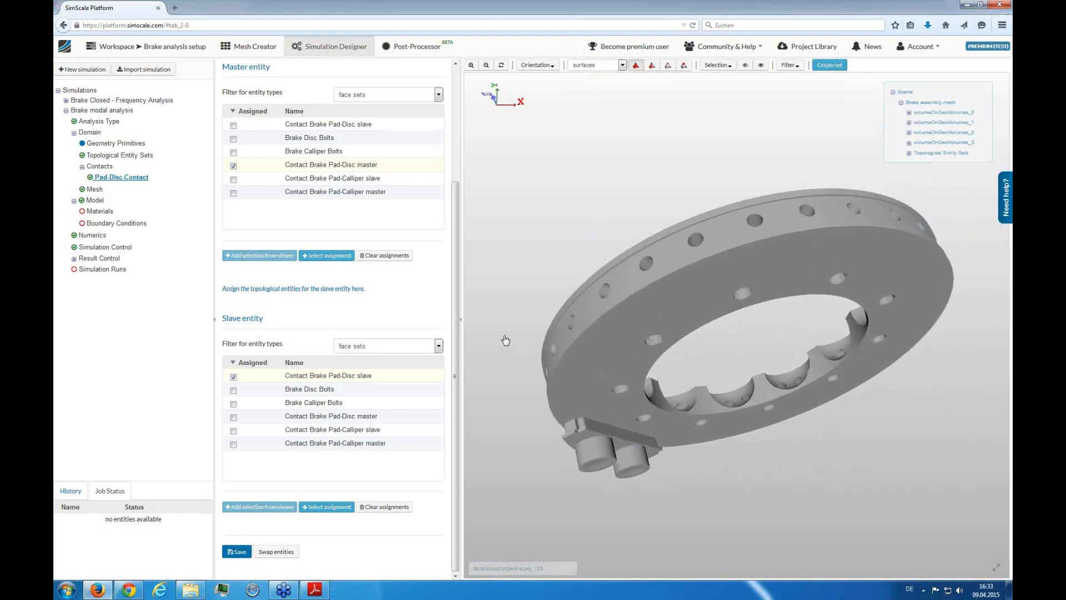
pyautogui.moveTo(509, 318); pyautogui.dragTo(627, 337)
pyautogui.moveTo(709, 286); pyautogui.dragTo(630, 286, button='middle')
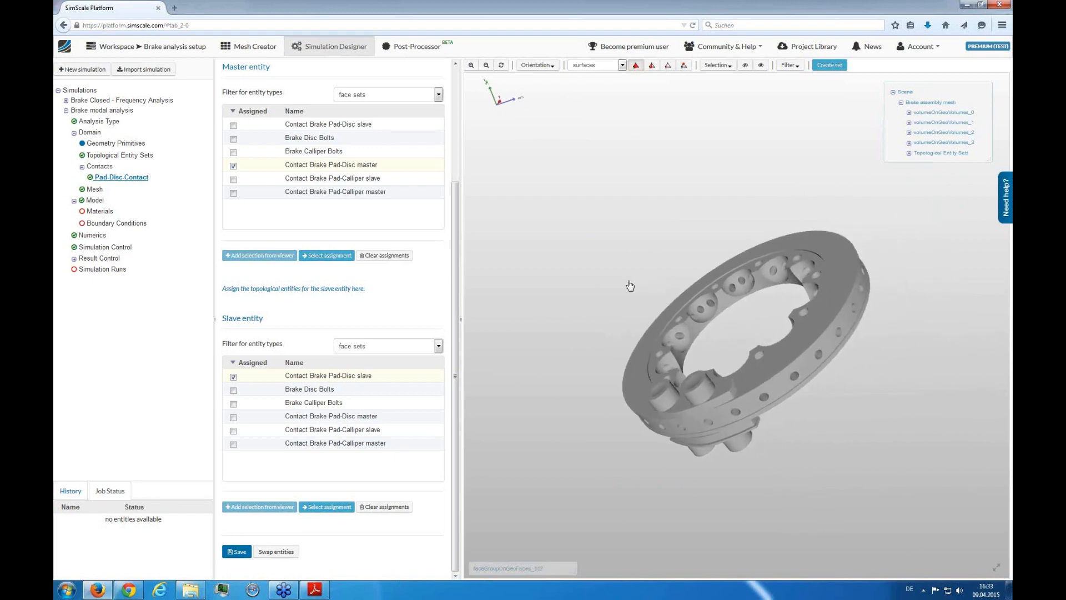
pyautogui.click(724, 395)
pyautogui.click(747, 439)
pyautogui.moveTo(779, 449); pyautogui.dragTo(813, 409)
pyautogui.scroll(3, 724, 404)
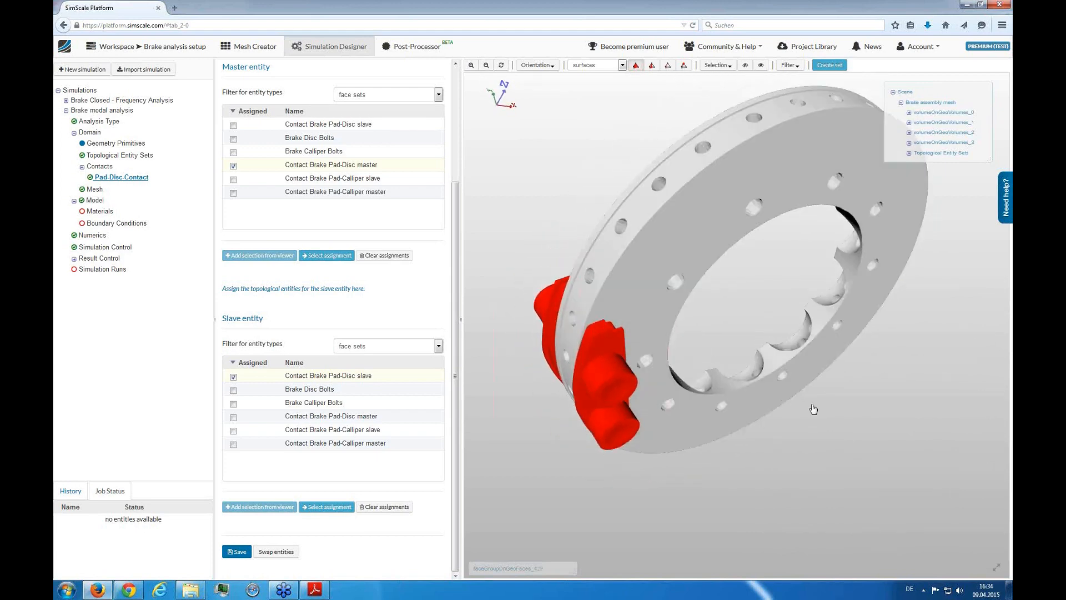
pyautogui.moveTo(851, 410); pyautogui.dragTo(851, 438, button='right')
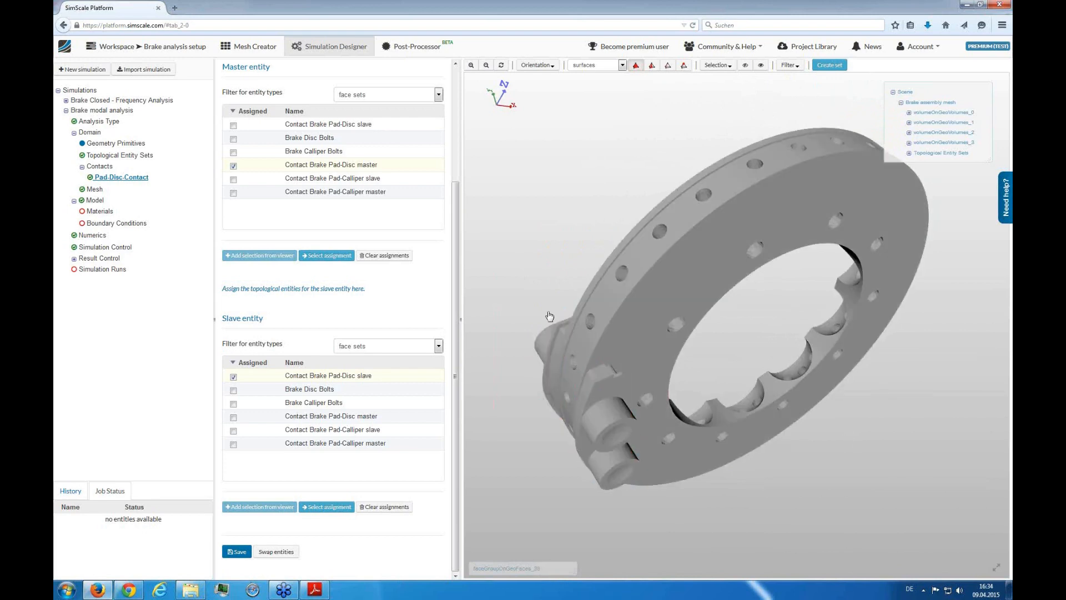
# - Hide both brake pad volumes and highlight the master entity faces of Pad-Disc-Contact on the exposed disc
pyautogui.moveTo(544, 253); pyautogui.dragTo(610, 307)
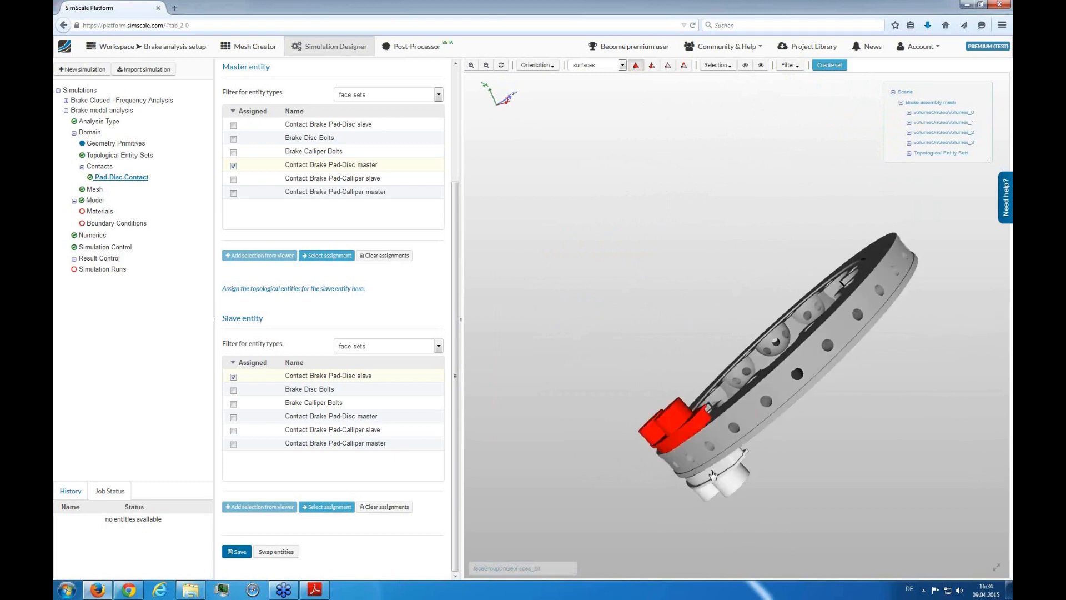
pyautogui.click(736, 473)
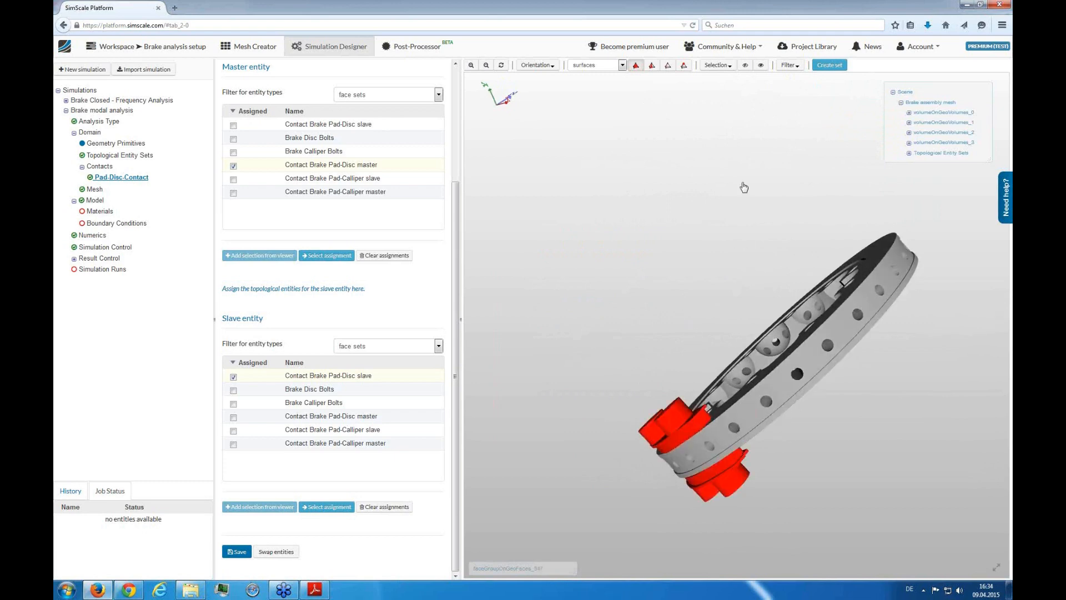
pyautogui.click(745, 65)
pyautogui.moveTo(644, 191); pyautogui.dragTo(678, 230)
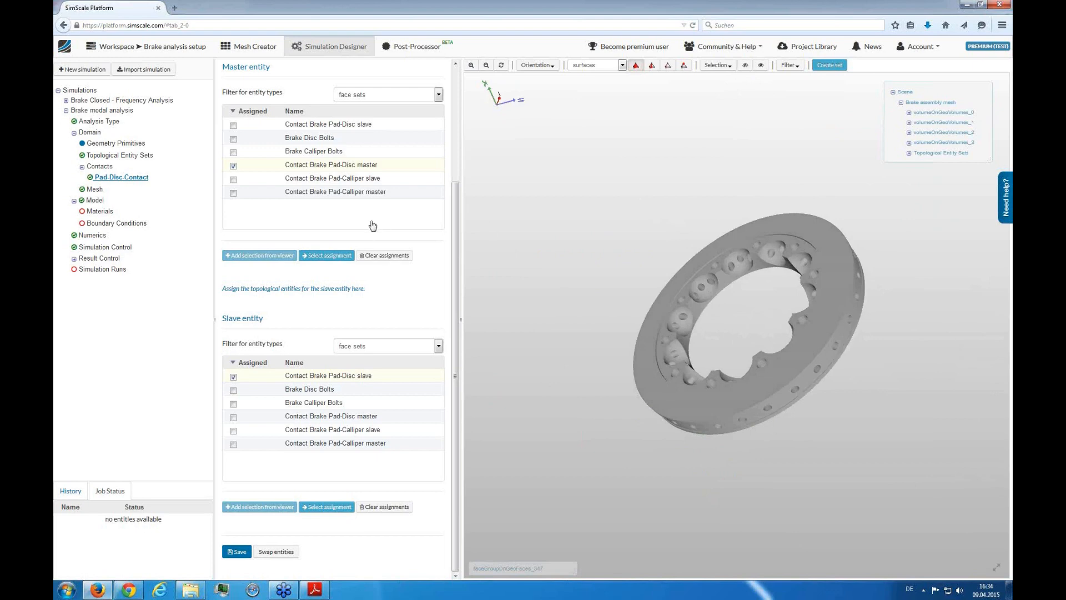
pyautogui.click(340, 256)
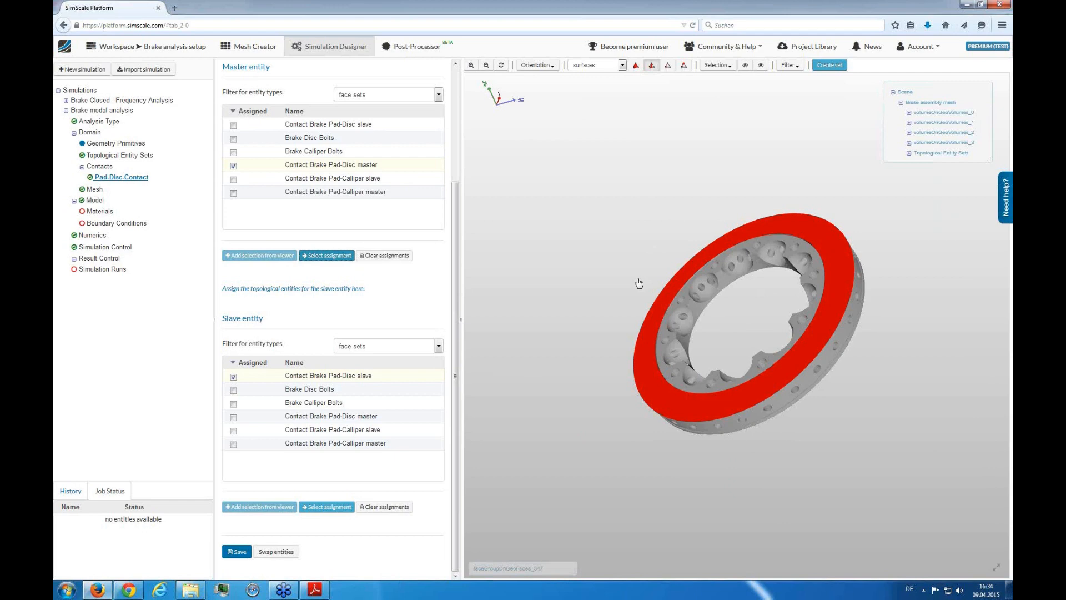
pyautogui.moveTo(738, 193); pyautogui.dragTo(732, 227)
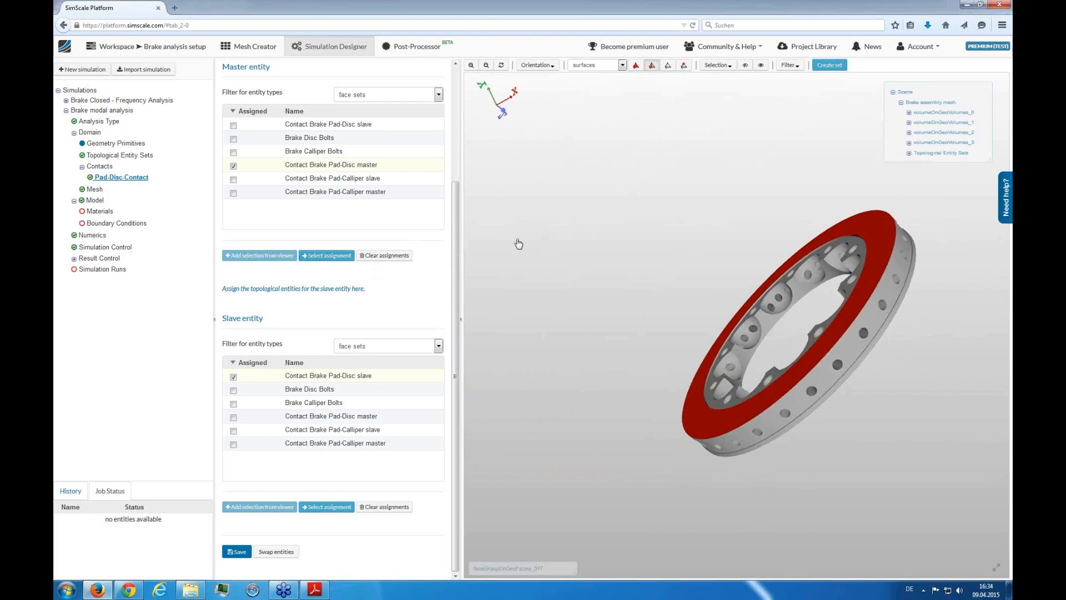
# - Restore all hidden volumes, and hide the brake calliper and the disc to isolate the two brake pads
pyautogui.click(761, 65)
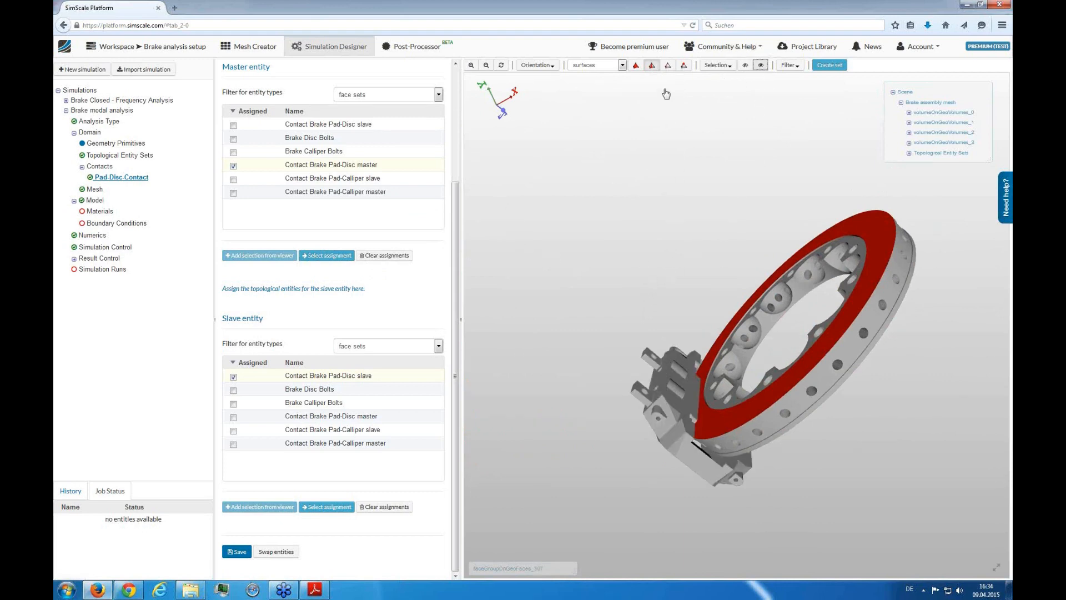
pyautogui.click(636, 65)
pyautogui.rightClick(668, 434)
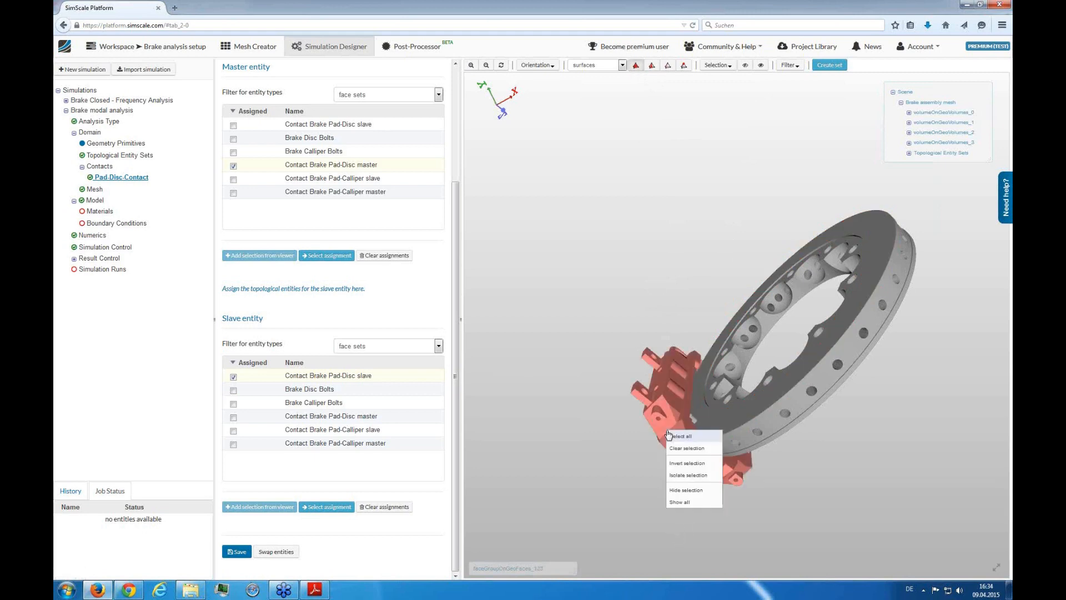
pyautogui.click(682, 490)
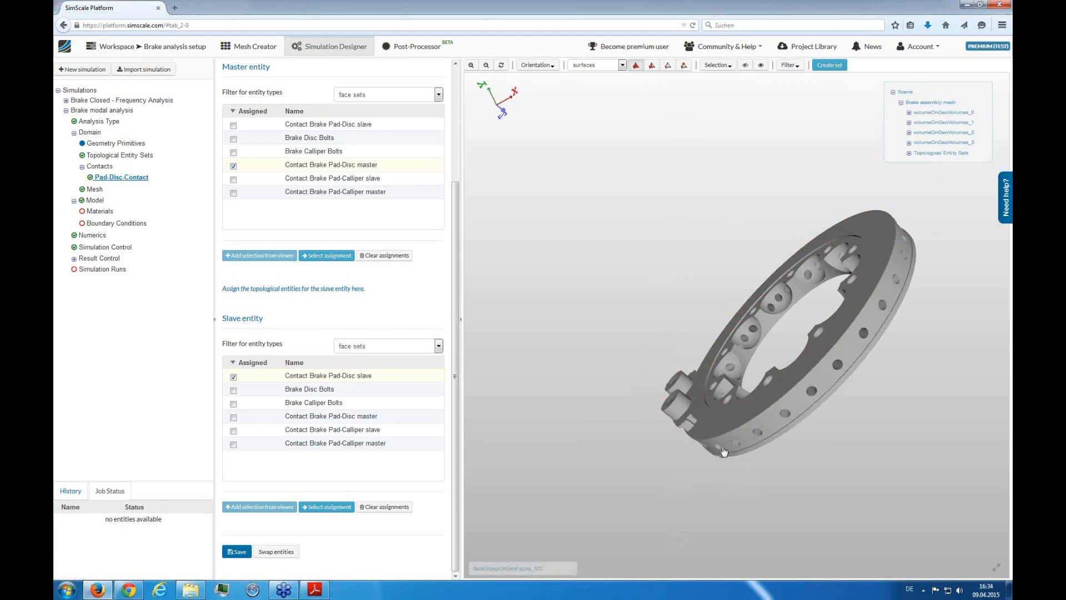
pyautogui.rightClick(741, 438)
pyautogui.click(756, 494)
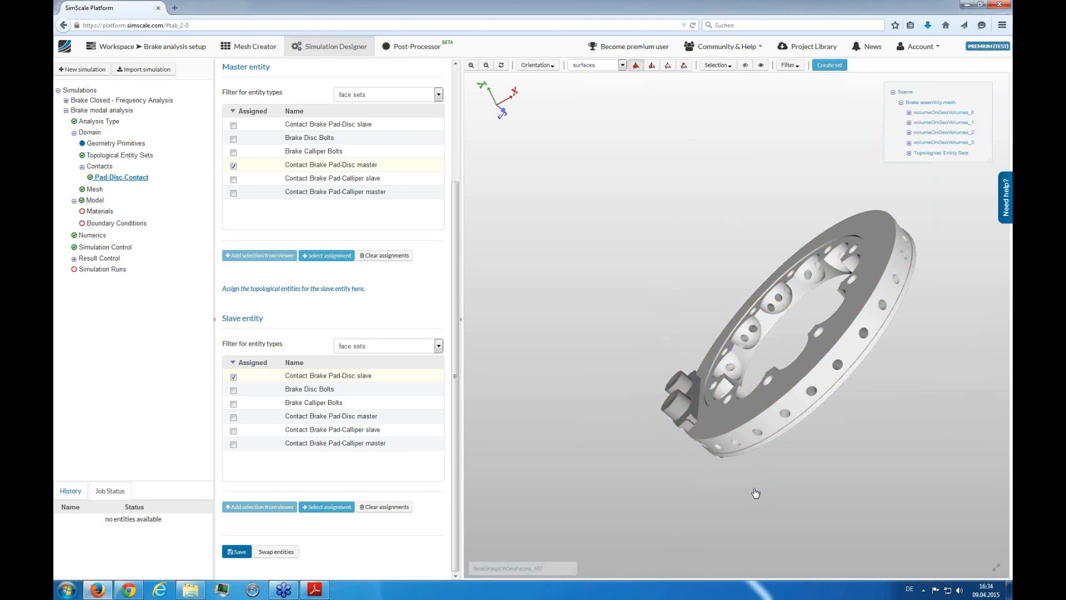
pyautogui.rightClick(756, 424)
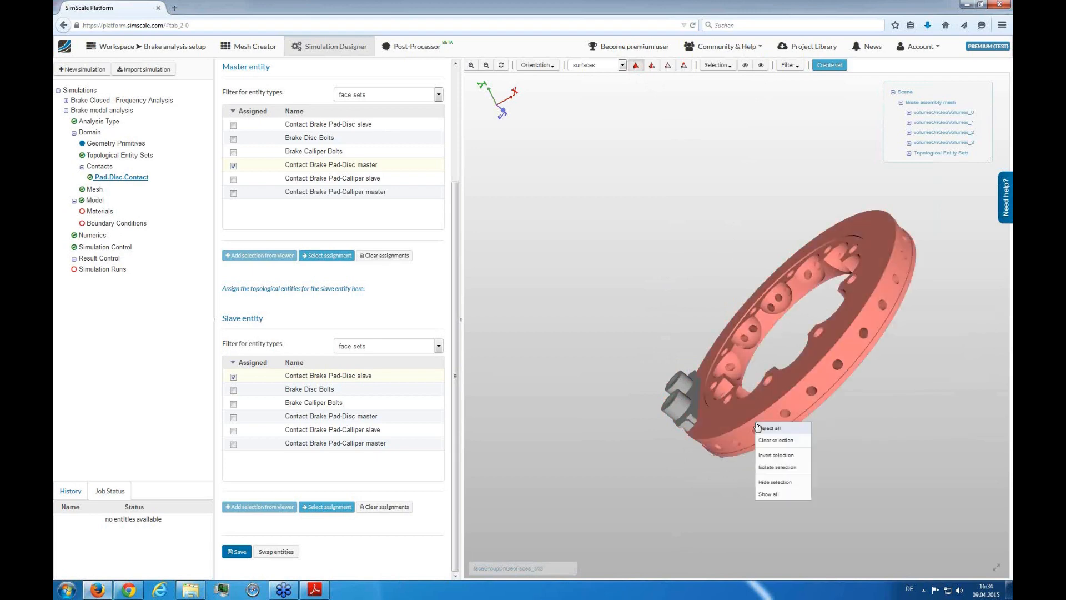
pyautogui.click(771, 487)
pyautogui.moveTo(766, 486); pyautogui.dragTo(679, 377)
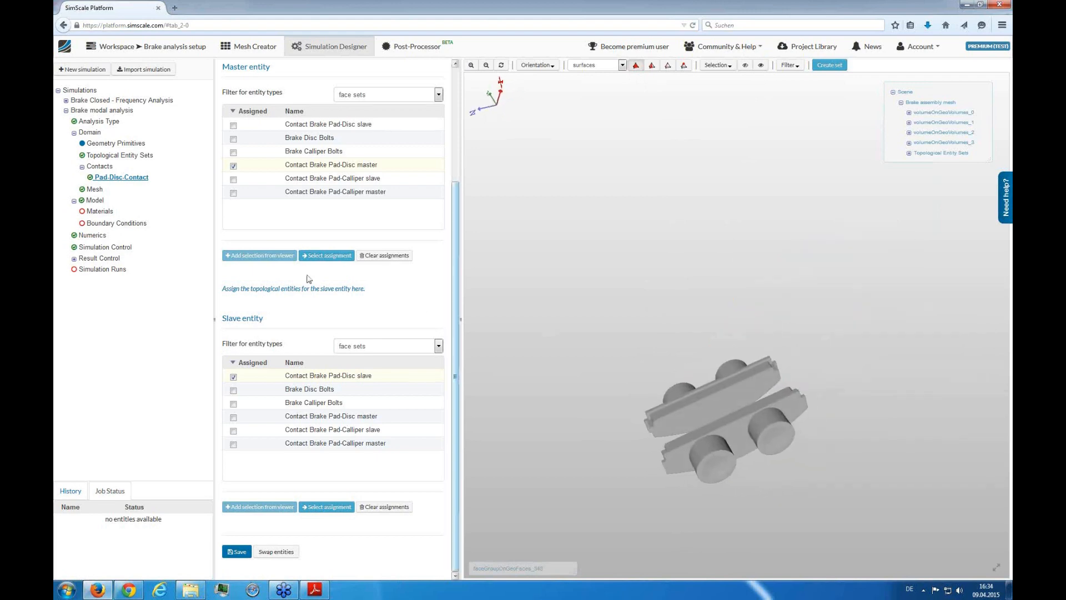
# - Highlight the slave entity faces of Pad-Disc-Contact on the isolated pads and inspect them from another side
pyautogui.click(328, 506)
pyautogui.moveTo(533, 265); pyautogui.dragTo(643, 328)
pyautogui.moveTo(635, 277); pyautogui.dragTo(561, 277)
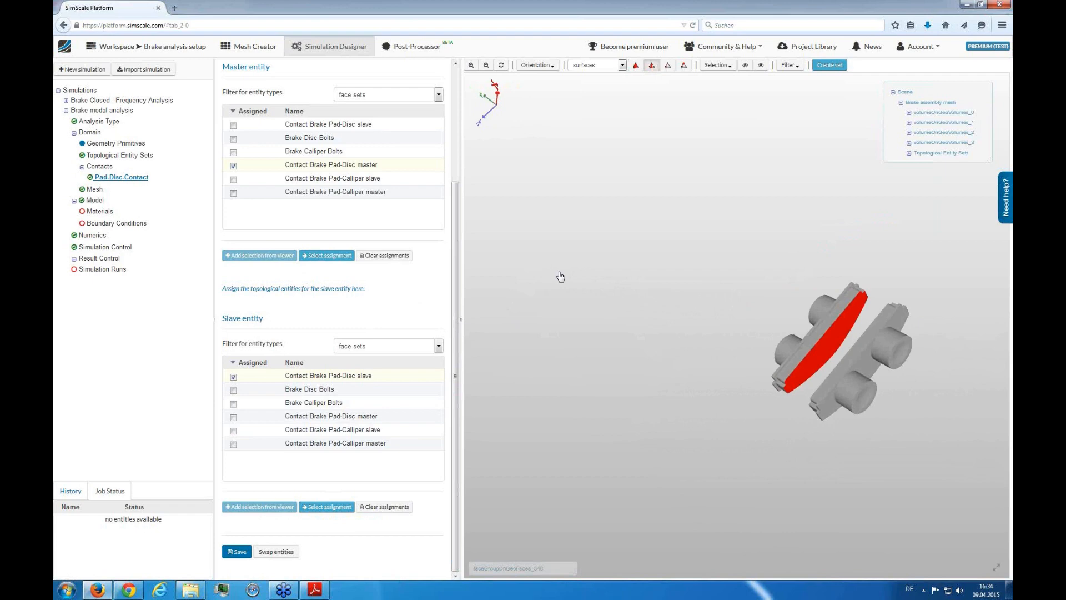
# - Show all volumes again and highlight both flat faces of the brake disc, examining the assembly from each side
pyautogui.click(760, 65)
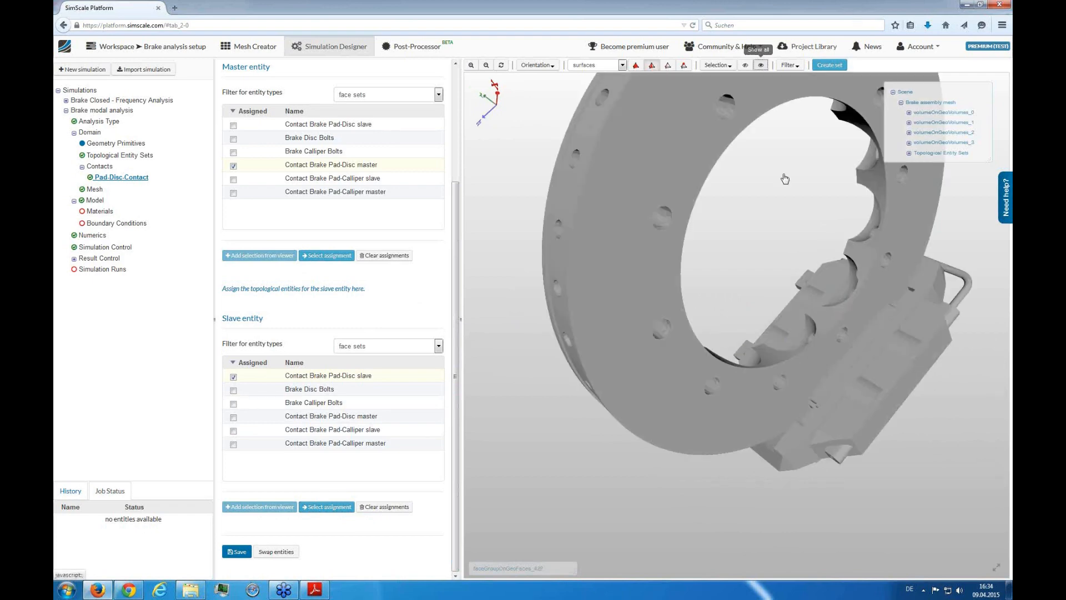
pyautogui.moveTo(537, 386); pyautogui.dragTo(648, 417)
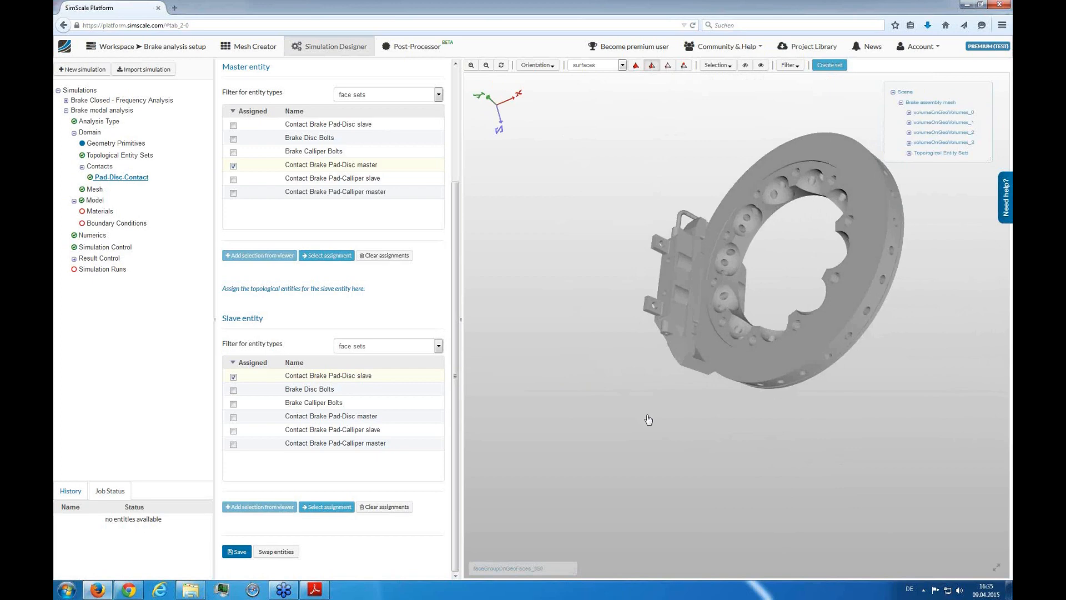
pyautogui.click(713, 249)
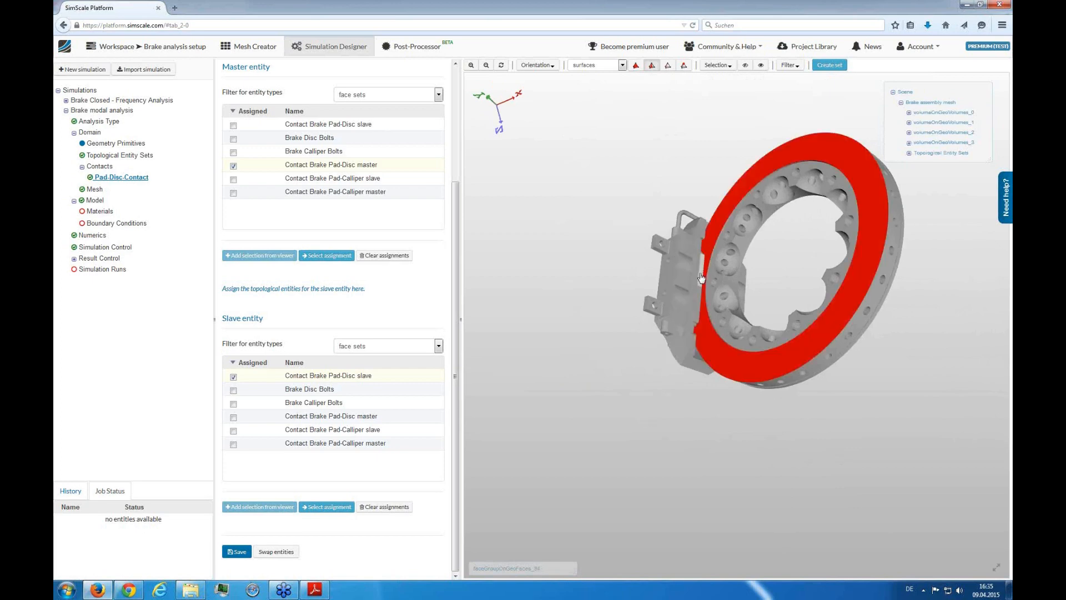
pyautogui.moveTo(705, 303); pyautogui.dragTo(595, 224)
pyautogui.click(896, 286)
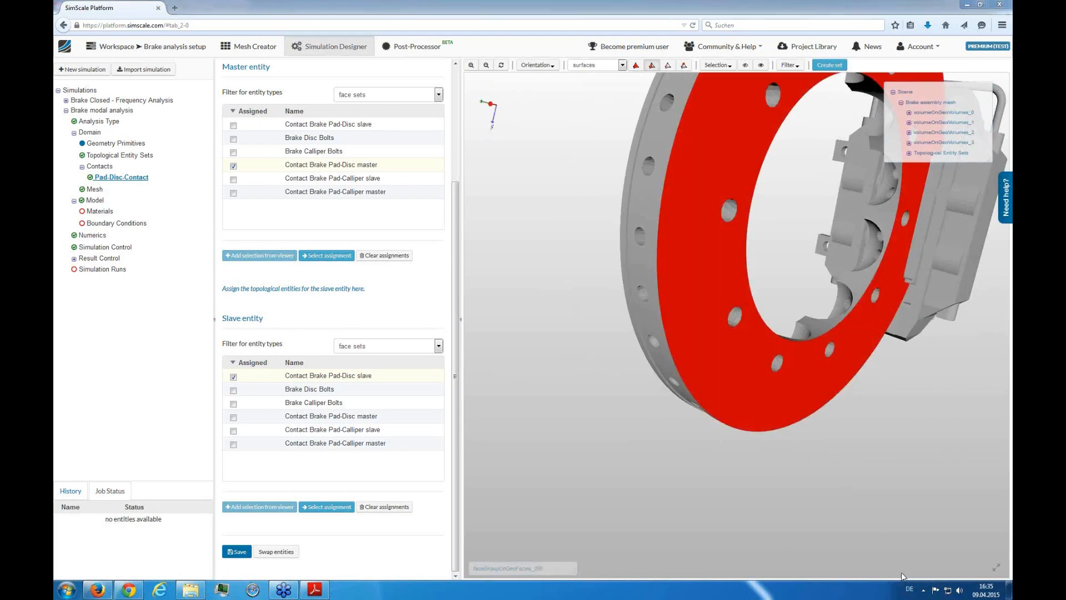
pyautogui.moveTo(807, 510); pyautogui.dragTo(898, 512)
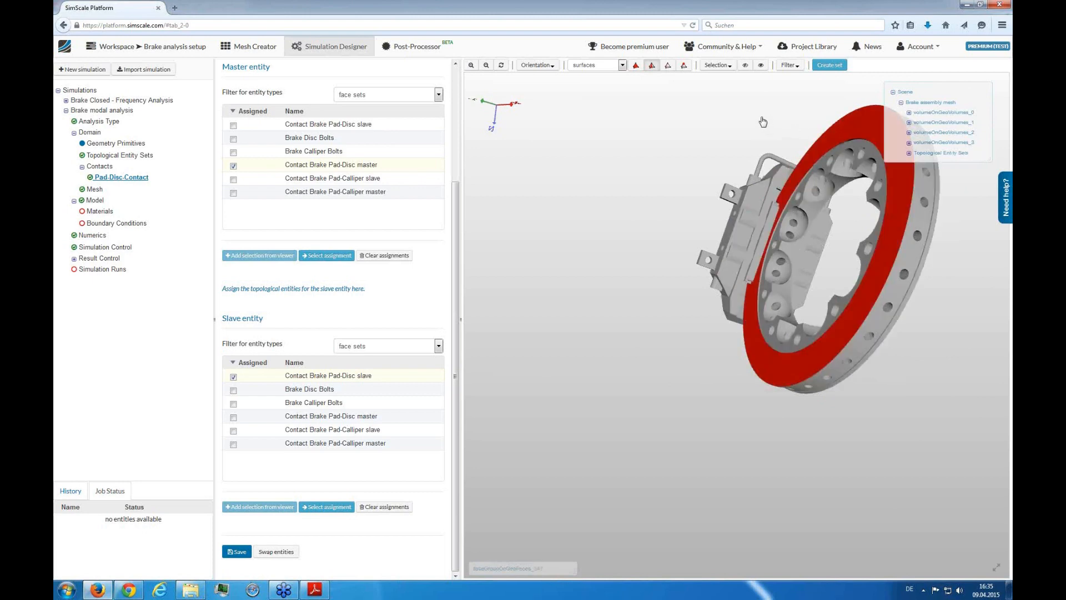
# - Hide the brake disc volume and highlight the calliper volume to examine where it meets the pads
pyautogui.click(636, 65)
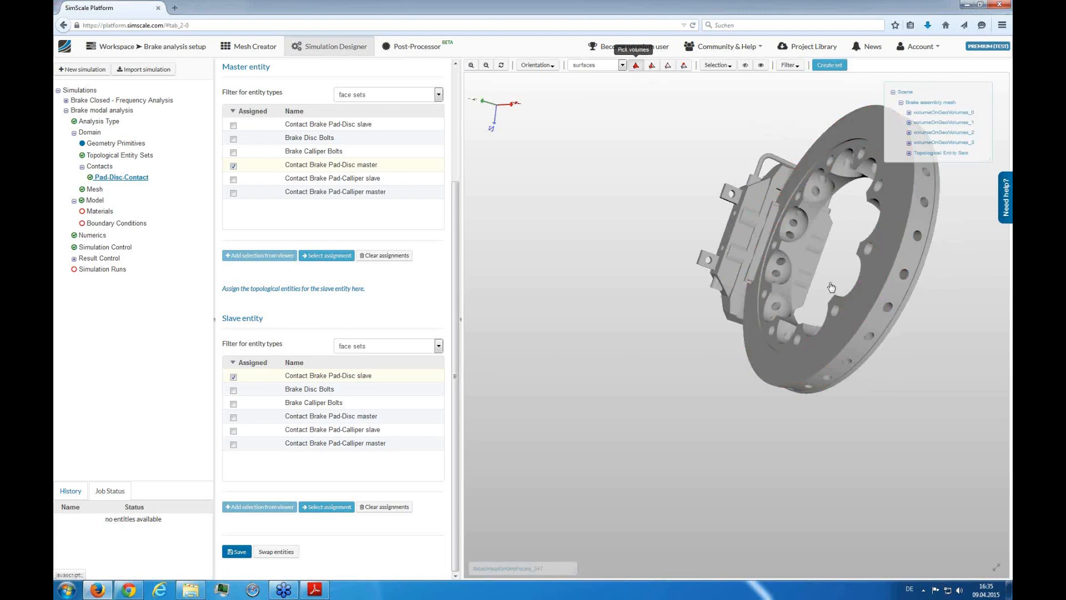
pyautogui.click(872, 323)
pyautogui.rightClick(872, 323)
pyautogui.click(888, 382)
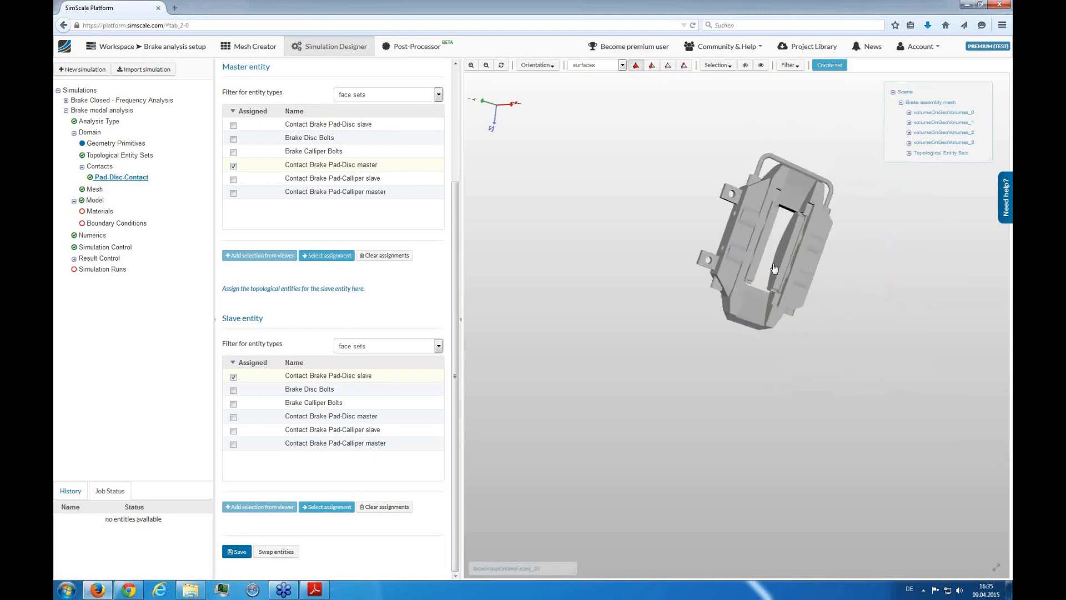
pyautogui.click(792, 205)
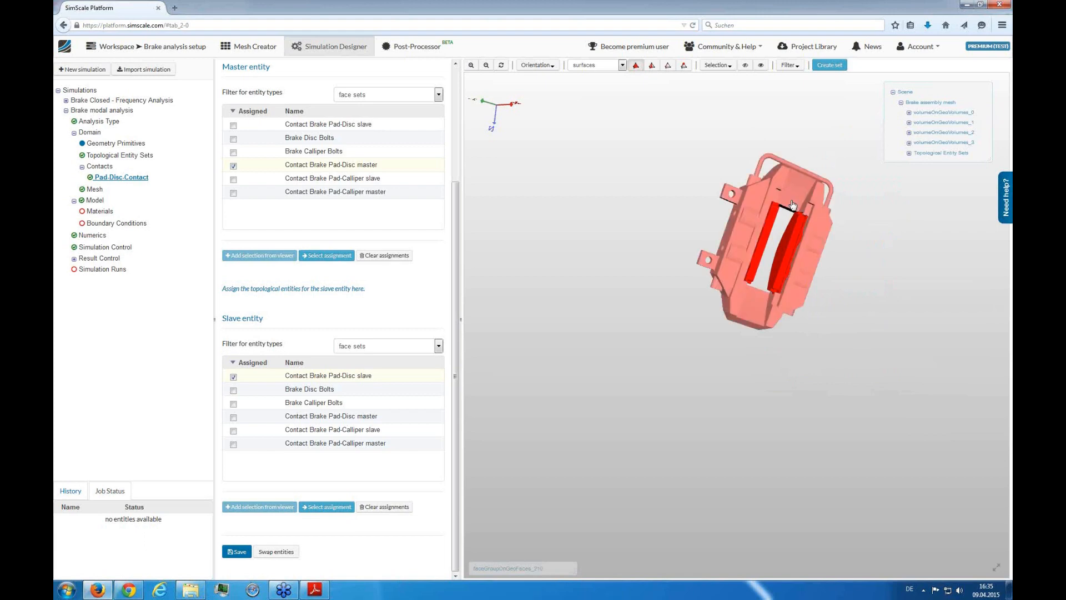
# - Add a bonded contact with Contact Brake Pad-Calliper master as master and Contact Brake Pad-Calliper slave as slave entity, and save
pyautogui.click(96, 166)
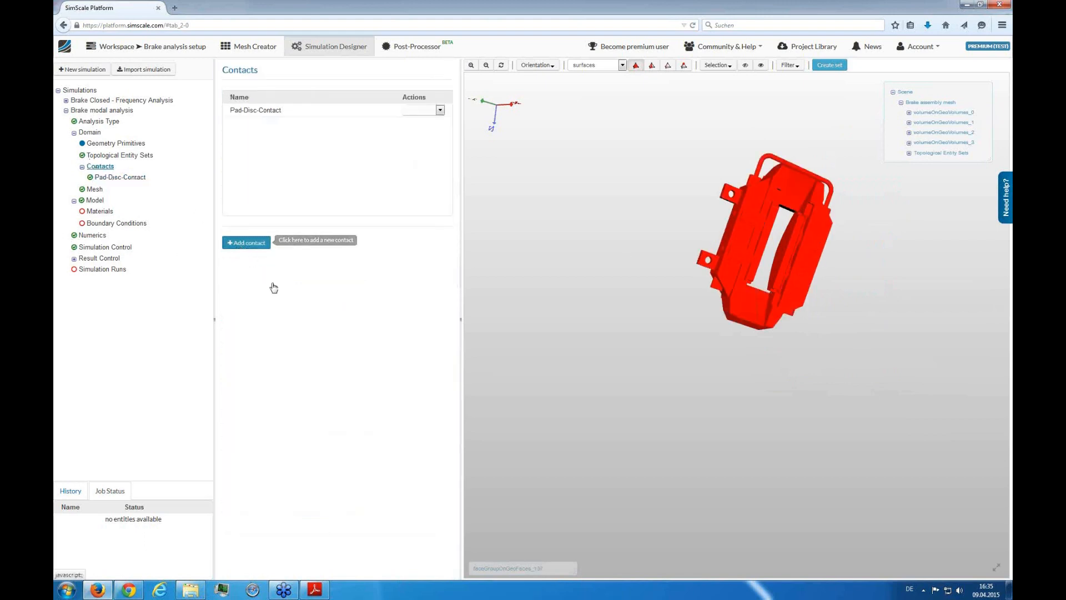
pyautogui.click(246, 243)
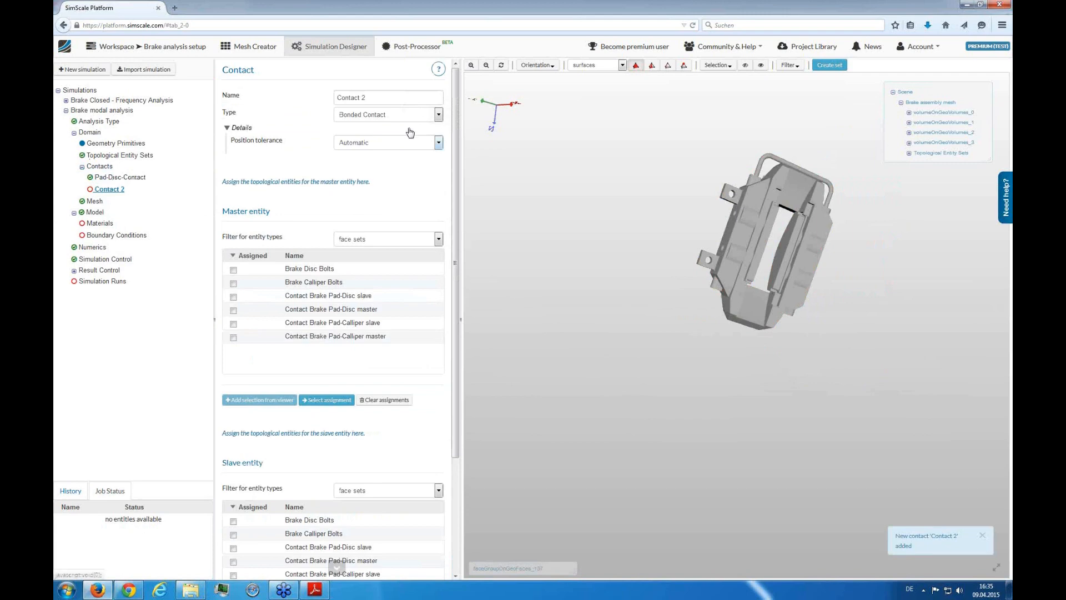
pyautogui.moveTo(457, 173); pyautogui.dragTo(457, 267)
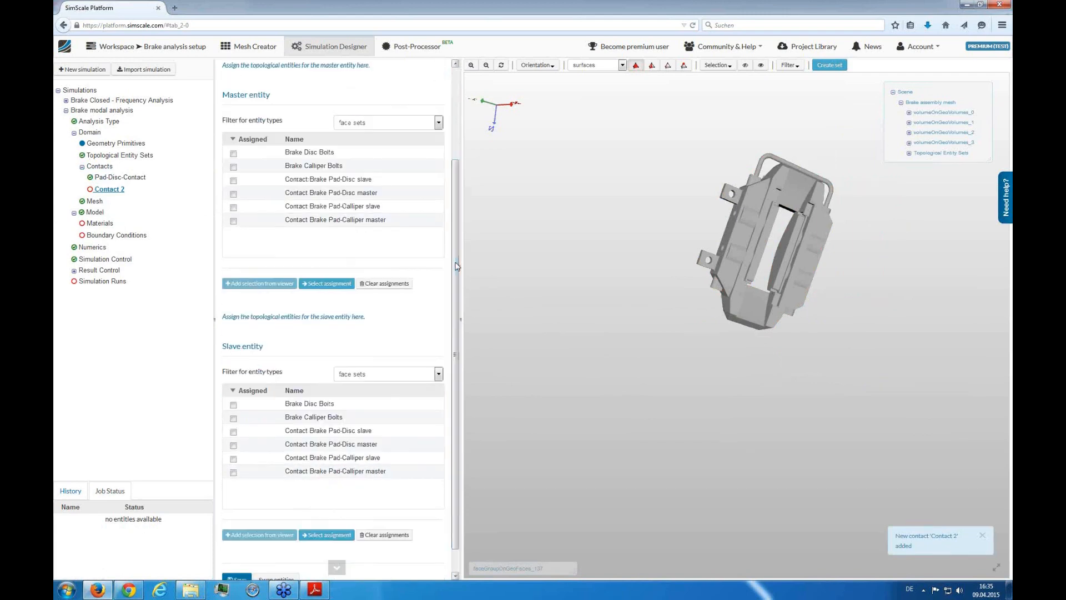
pyautogui.click(234, 222)
pyautogui.moveTo(456, 214); pyautogui.dragTo(437, 341)
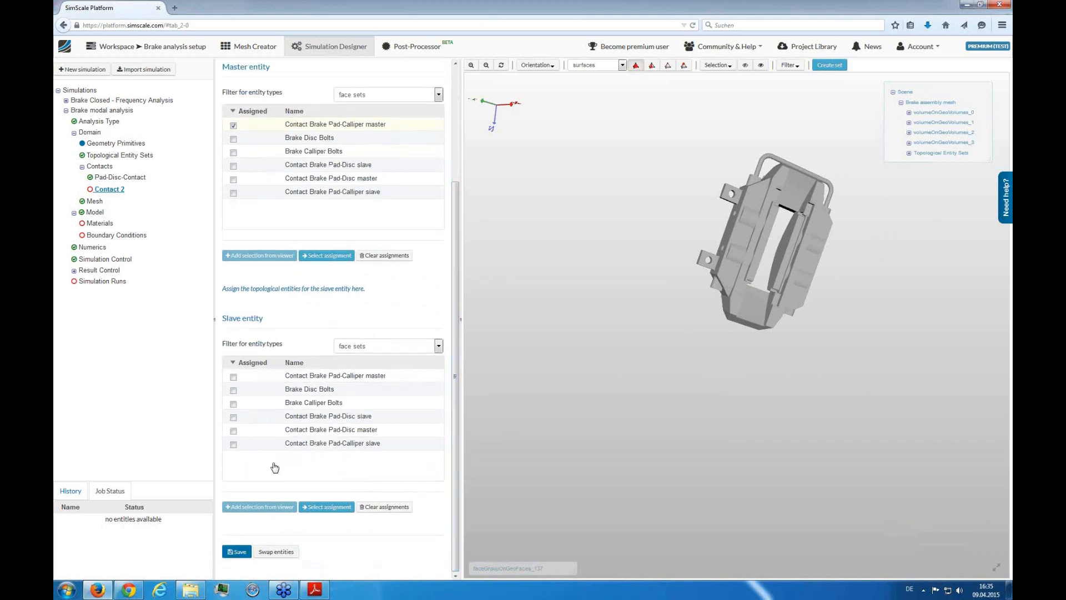
pyautogui.click(233, 444)
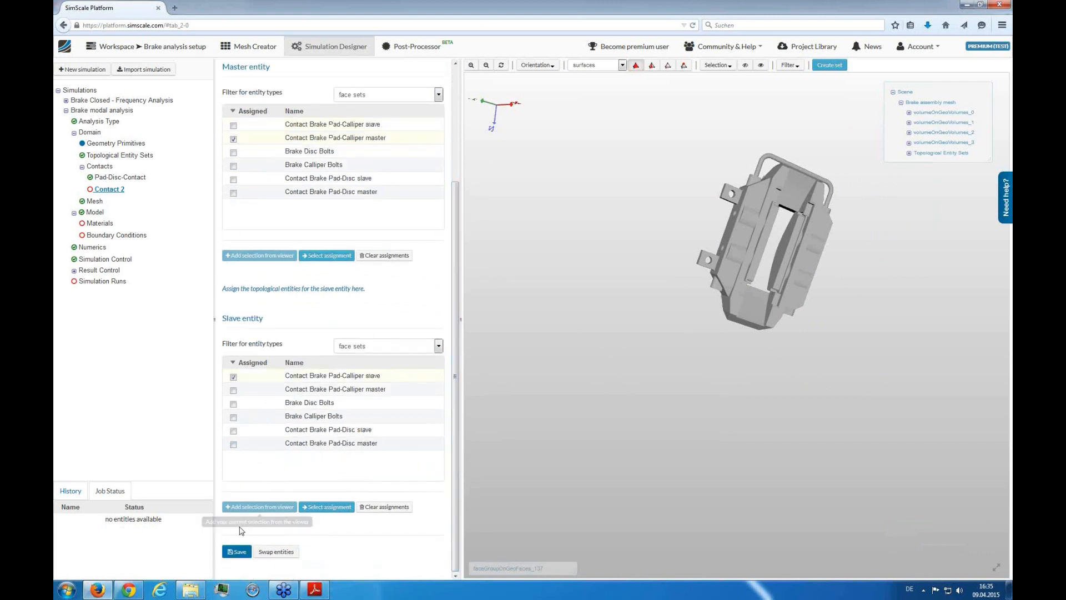
pyautogui.click(236, 551)
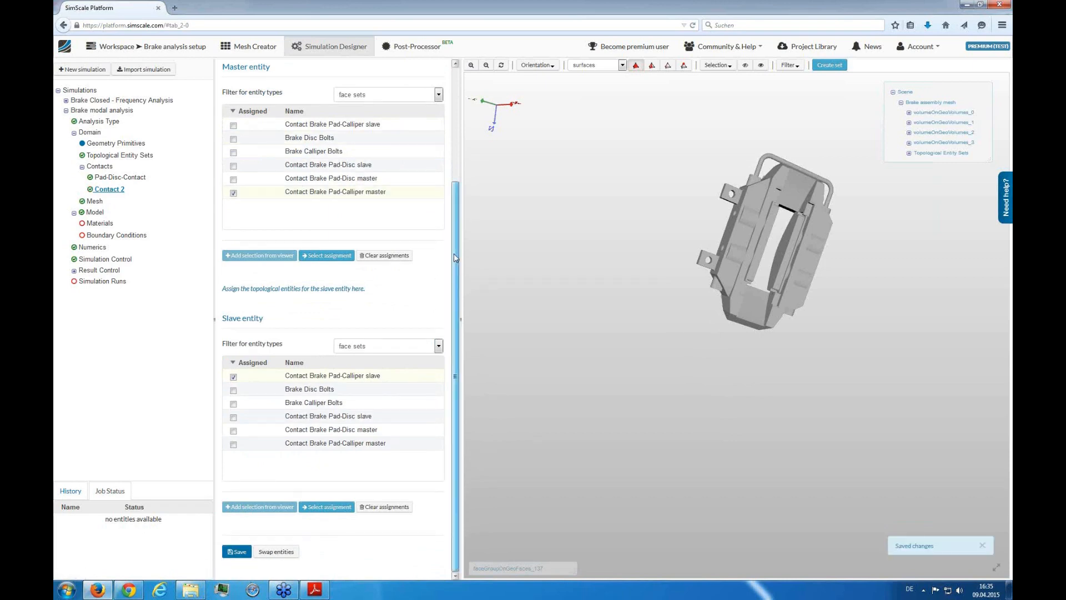
# - Rename the new pad-calliper contact as Pad-Caliper-Contact
pyautogui.scroll(3, 454, 253)
pyautogui.moveTo(714, 211); pyautogui.dragTo(688, 204)
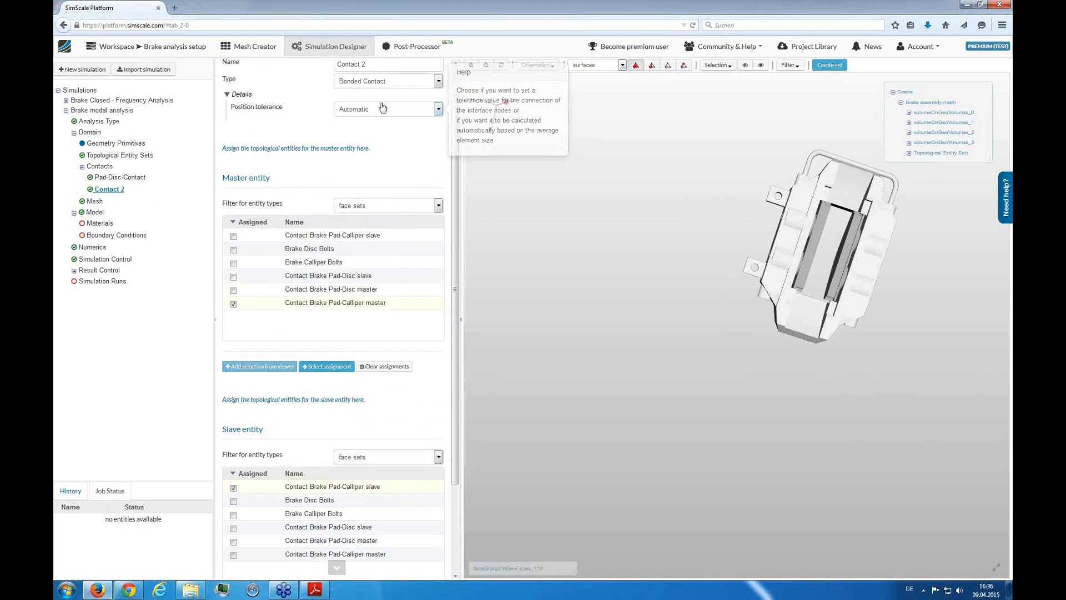
pyautogui.scroll(1, 381, 107)
pyautogui.moveTo(369, 98); pyautogui.dragTo(252, 92)
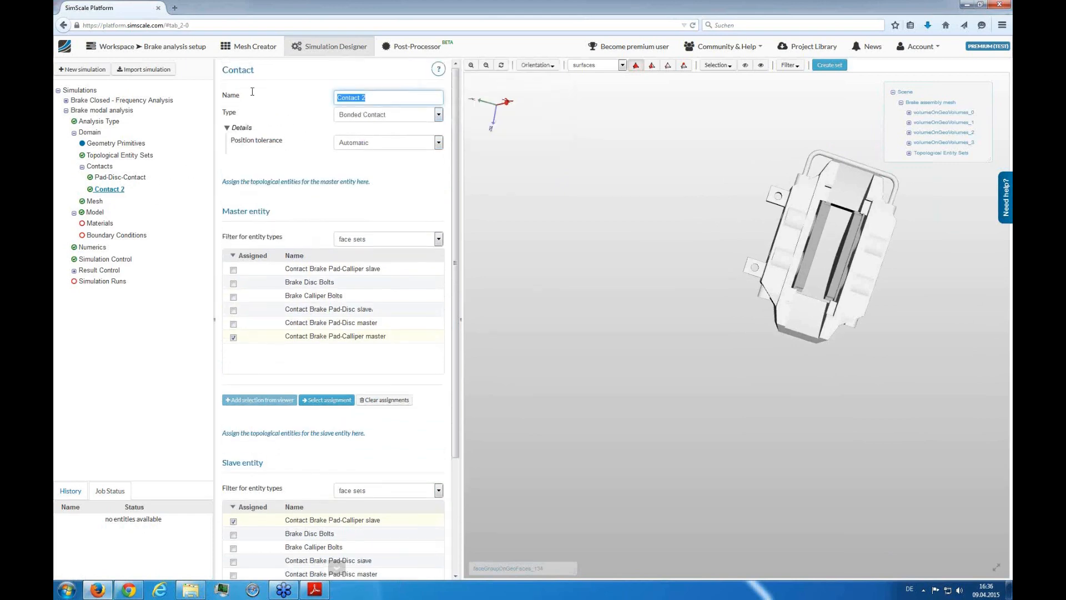
pyautogui.write('Pad-Caliper-')
pyautogui.click(256, 97)
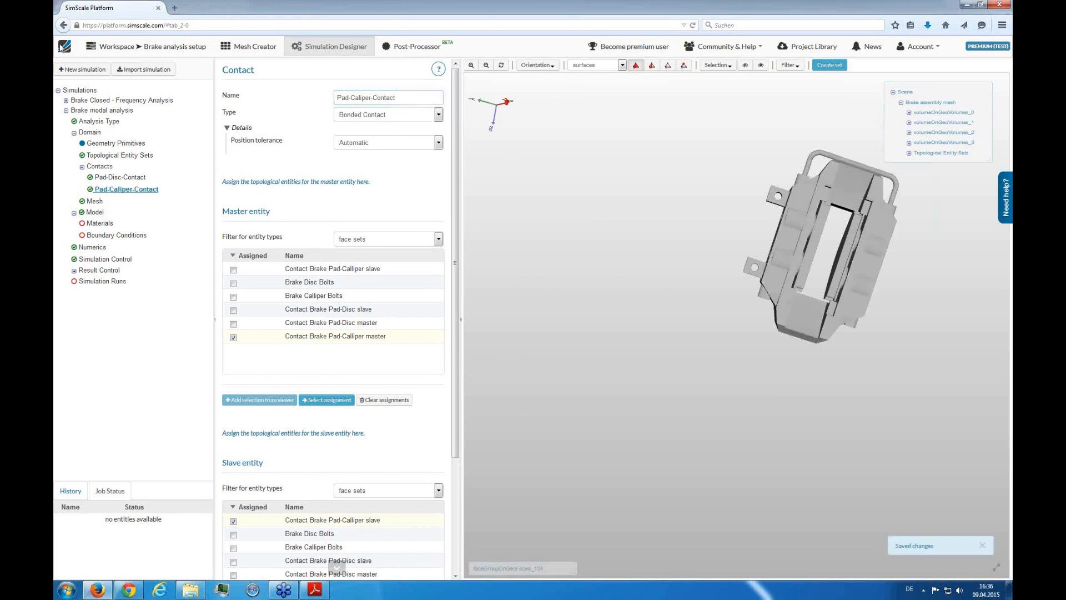
# - Show all volumes of the brake assembly again and add a new material to the Brake modal analysis model
pyautogui.click(760, 66)
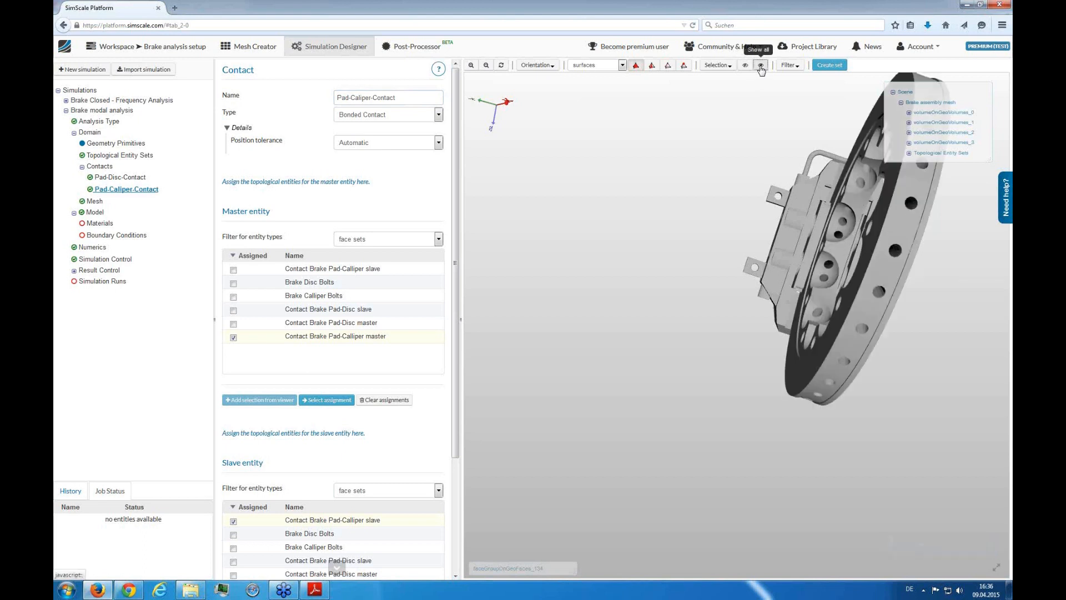
pyautogui.moveTo(755, 226); pyautogui.dragTo(795, 242)
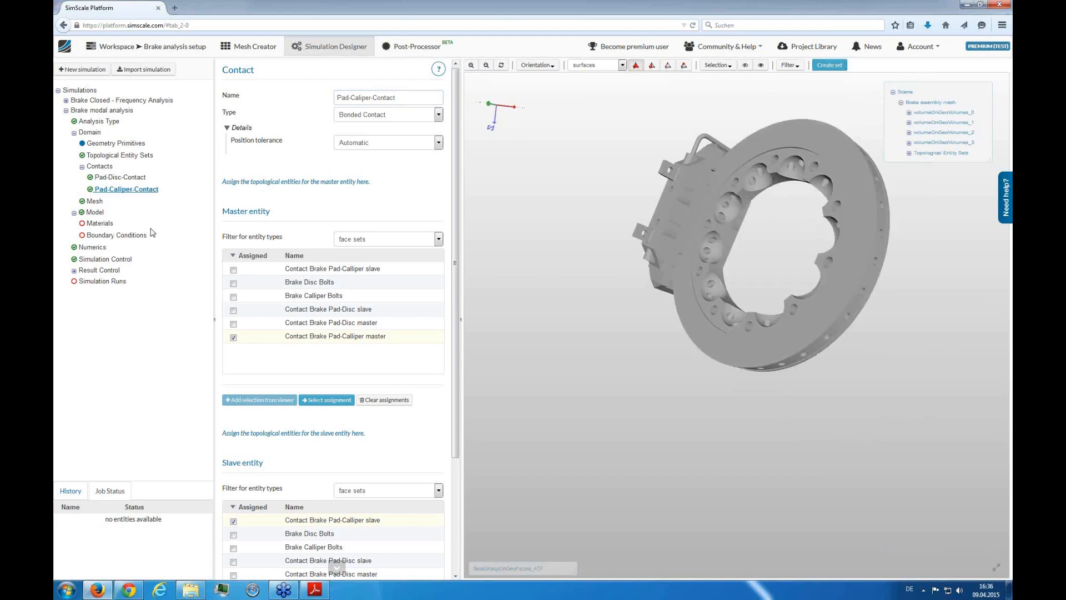
pyautogui.click(96, 216)
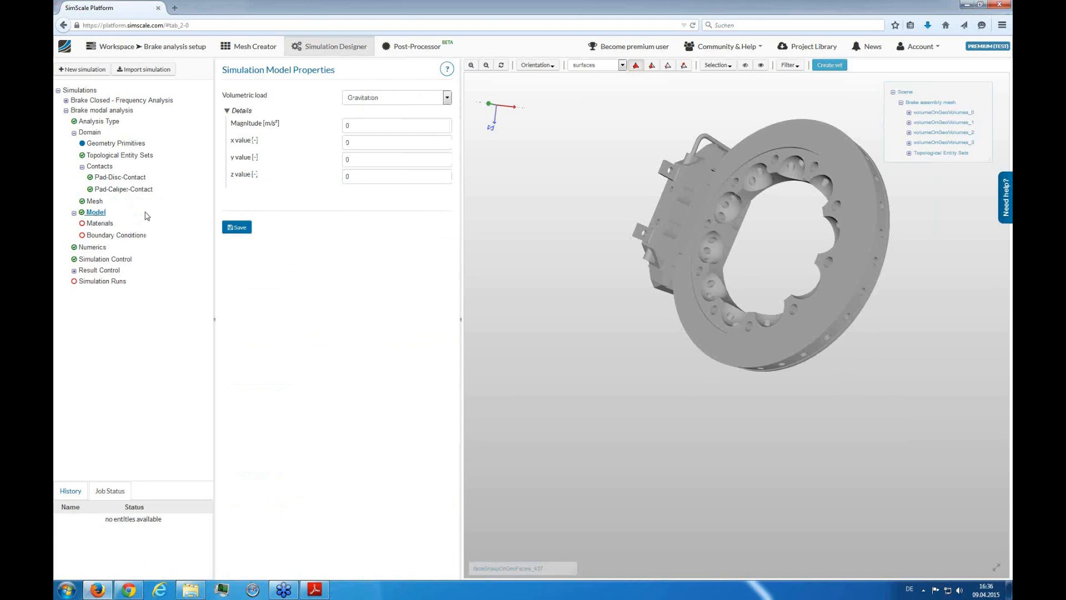
pyautogui.click(105, 224)
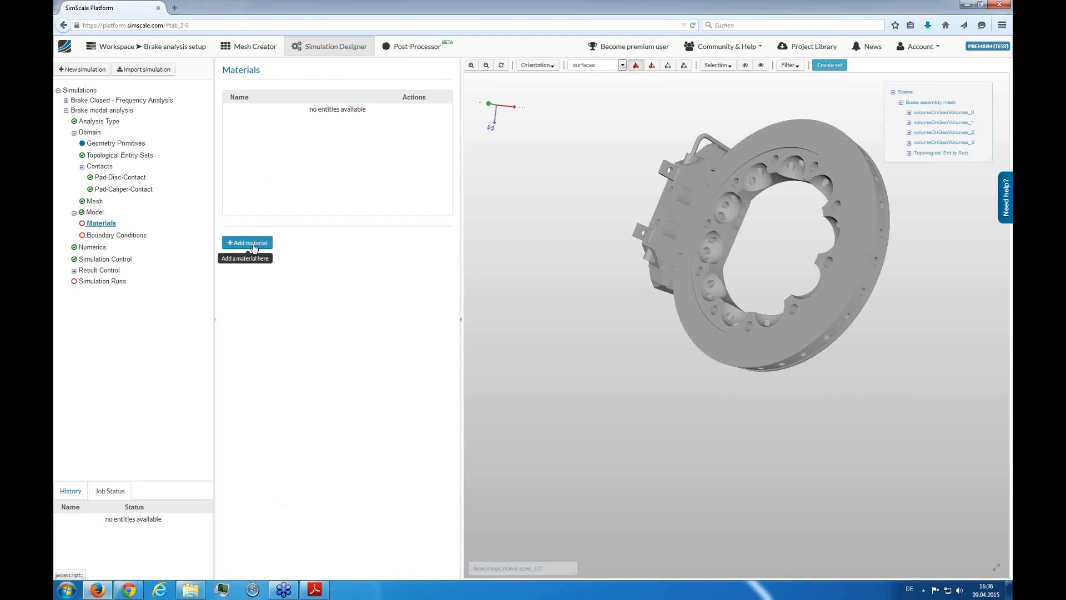
pyautogui.moveTo(589, 253); pyautogui.dragTo(571, 309)
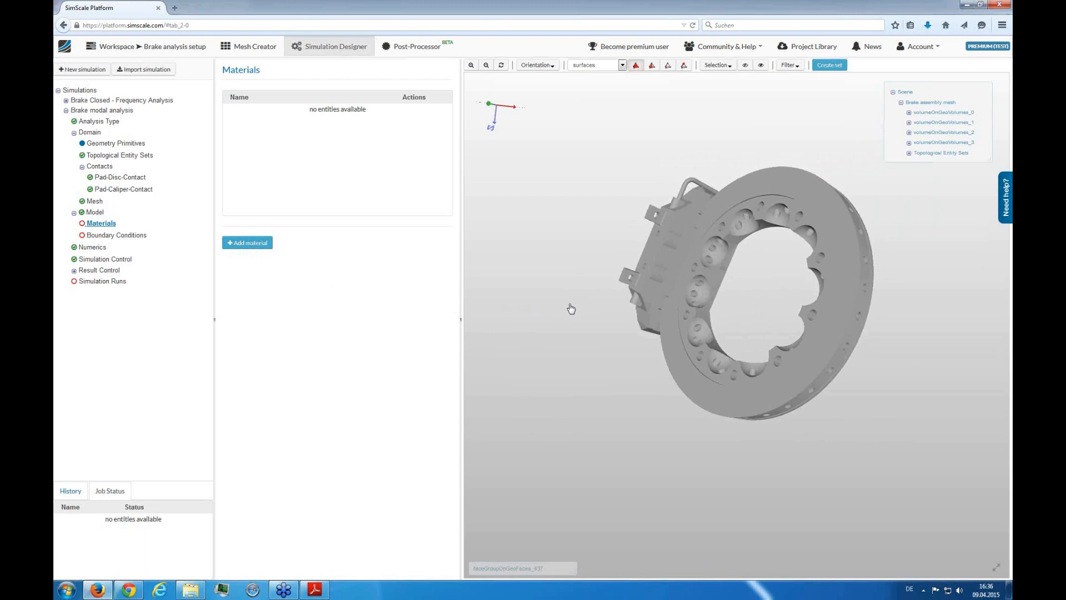
pyautogui.click(247, 243)
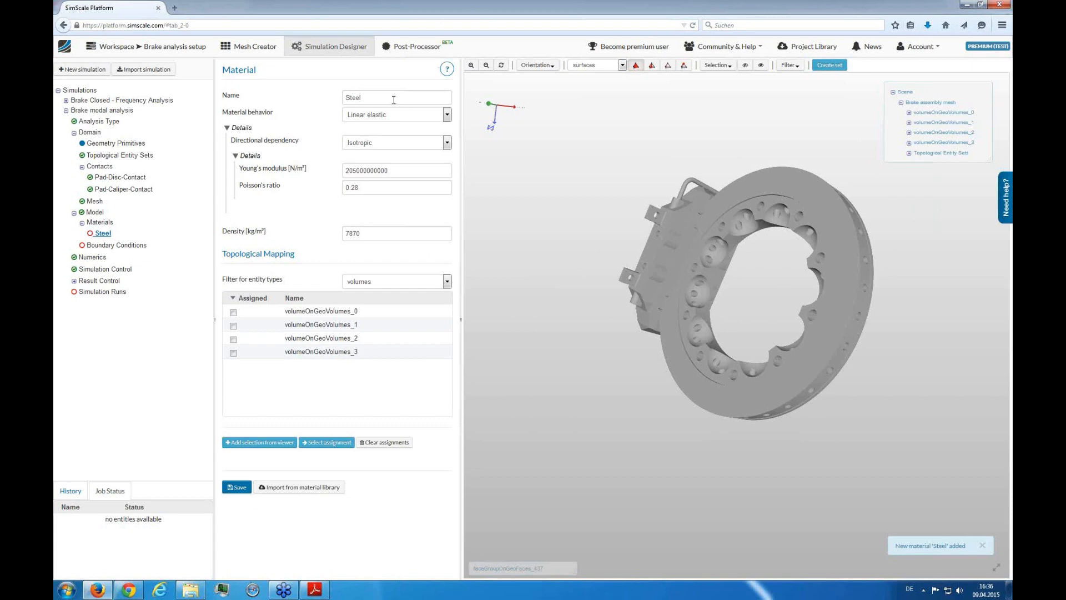
# - Assign the Steel material to the brake calliper volume and save the material
pyautogui.moveTo(578, 183); pyautogui.dragTo(606, 202)
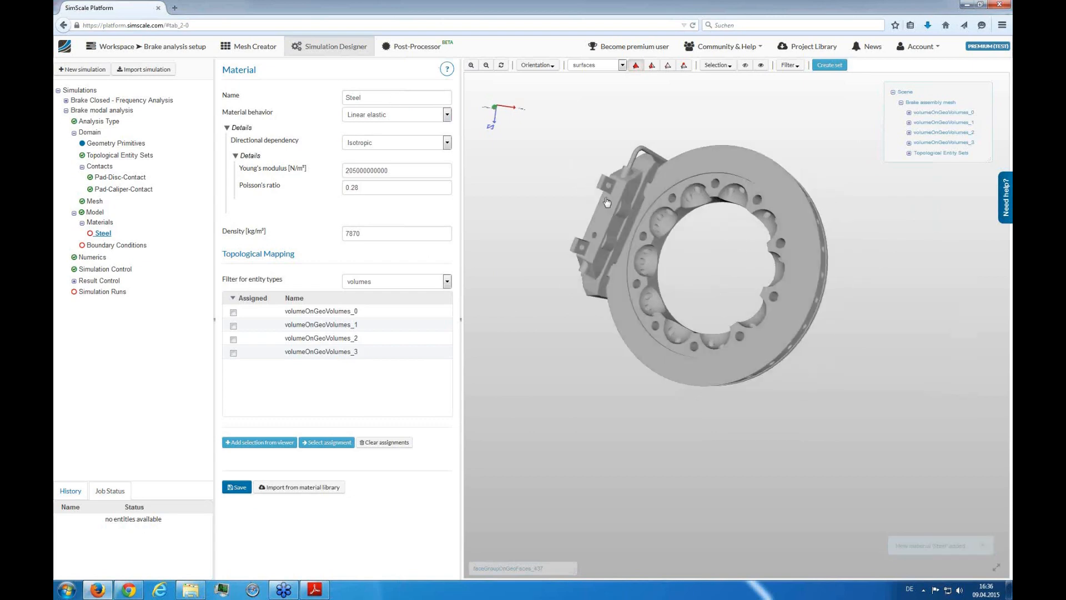
pyautogui.click(615, 183)
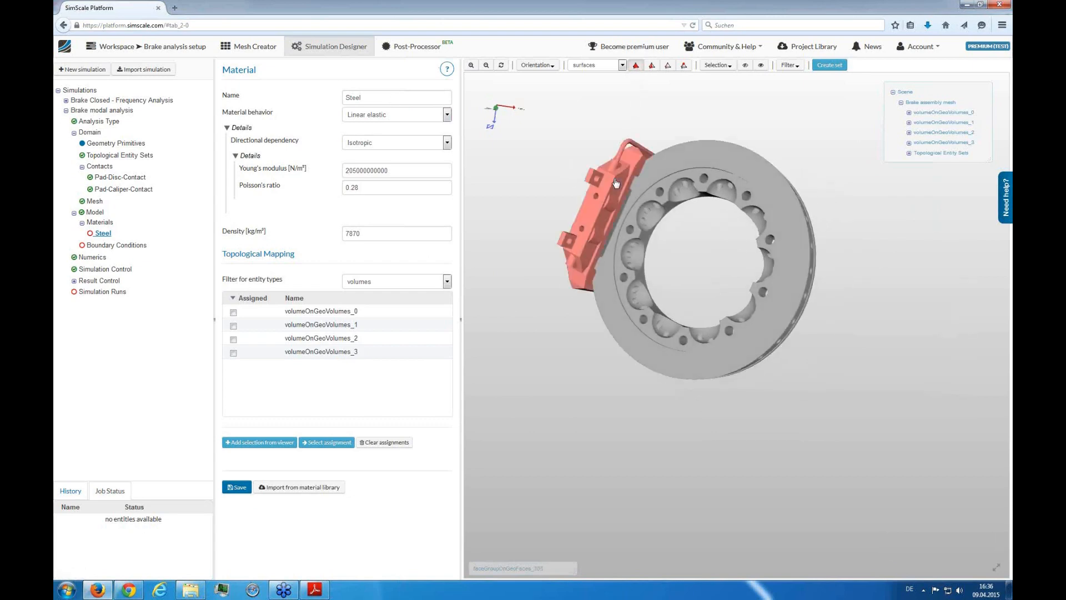
pyautogui.moveTo(572, 346); pyautogui.dragTo(643, 411, button='right')
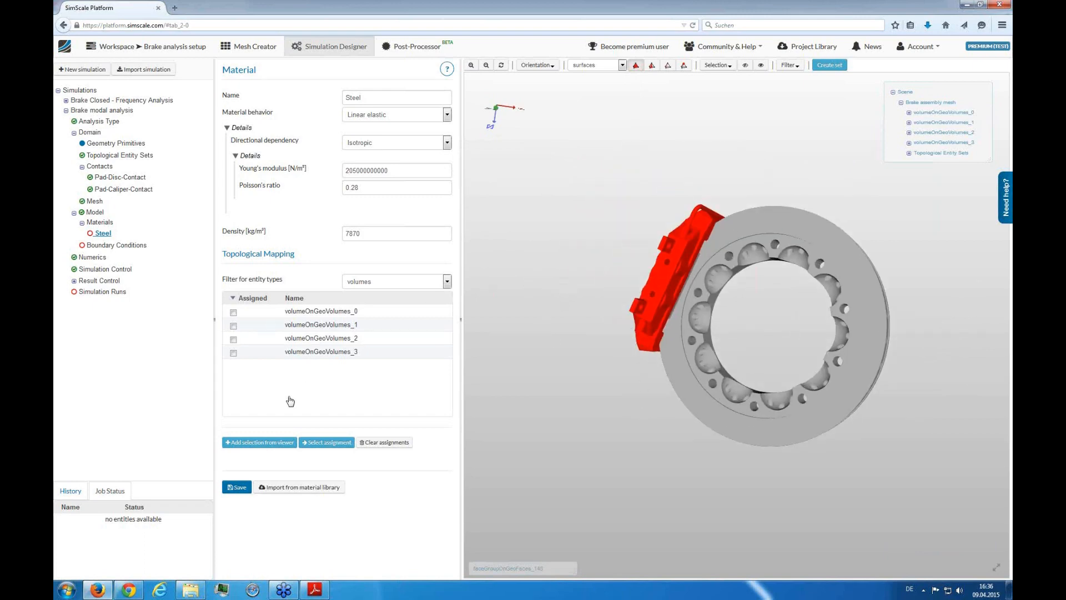
pyautogui.click(261, 442)
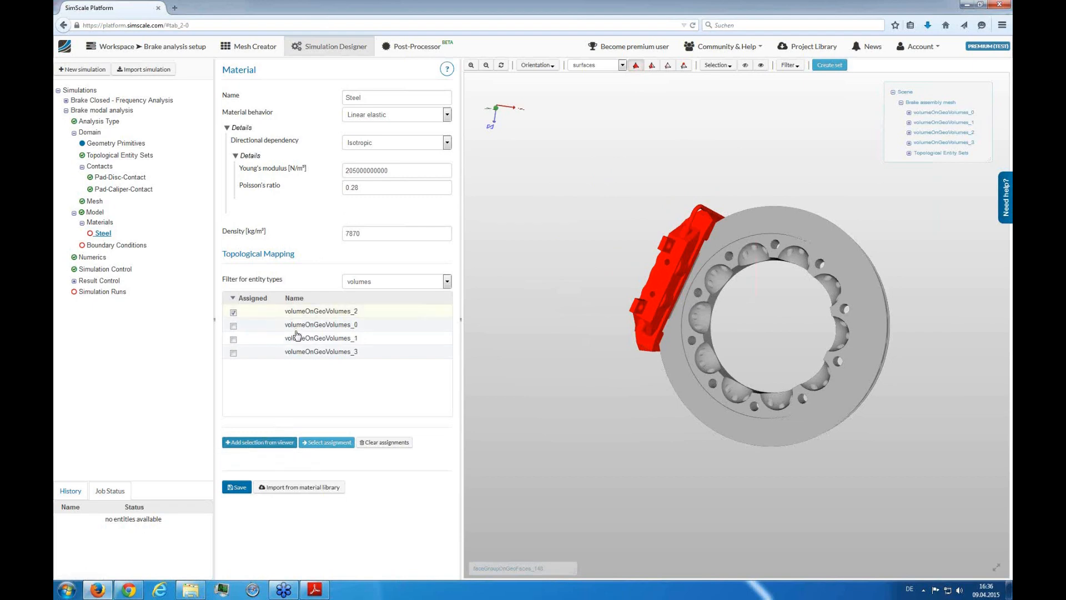
pyautogui.click(240, 488)
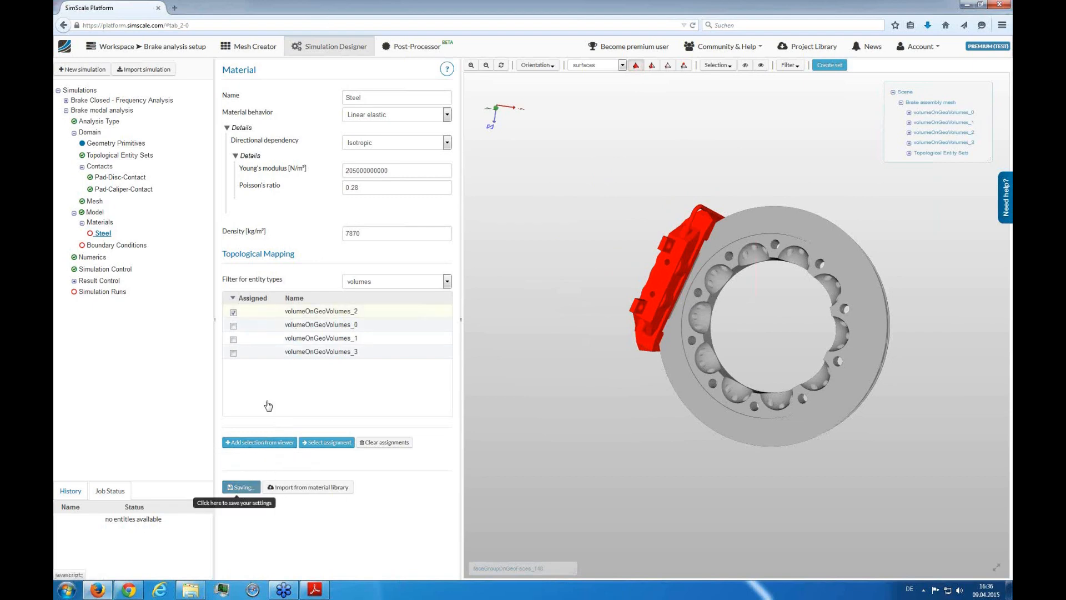
# - Add a second material to the Brake modal analysis model and name it C-SiC
pyautogui.click(99, 223)
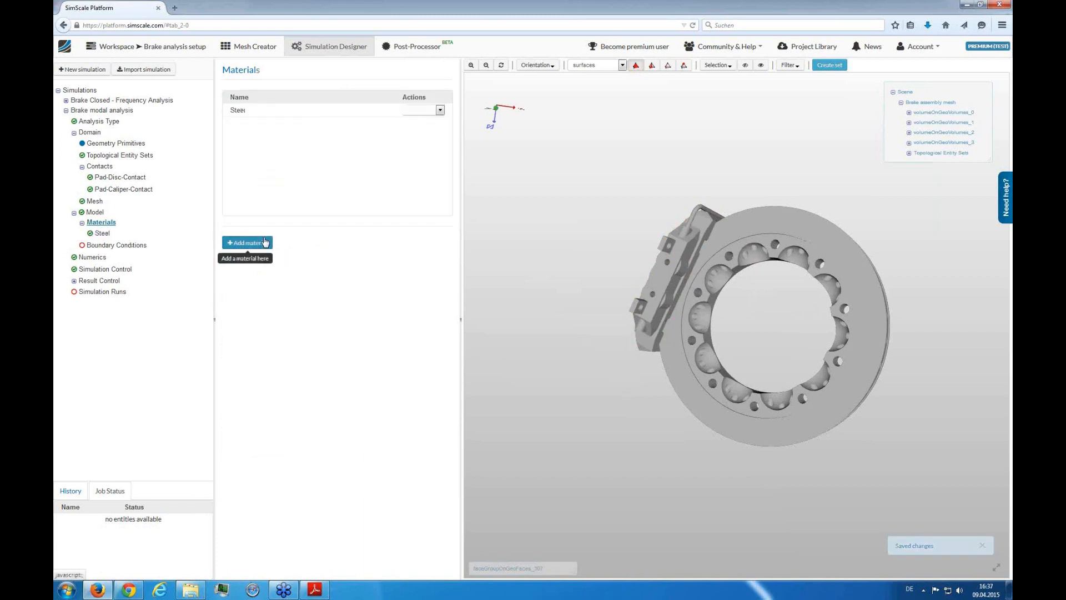
pyautogui.click(253, 248)
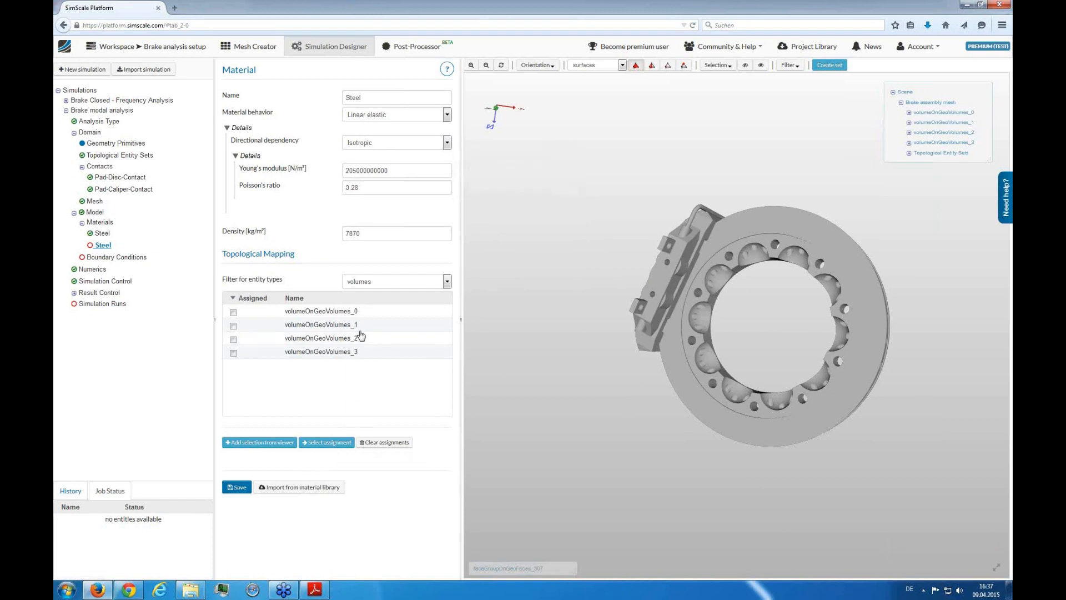
pyautogui.moveTo(447, 97); pyautogui.dragTo(173, 90)
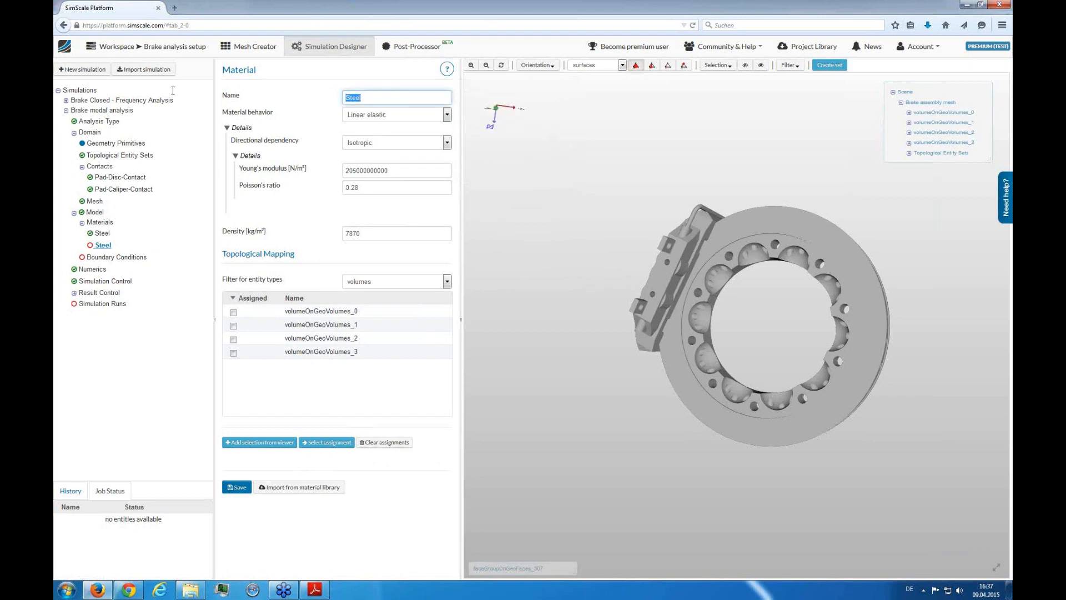
pyautogui.write('C-SiC')
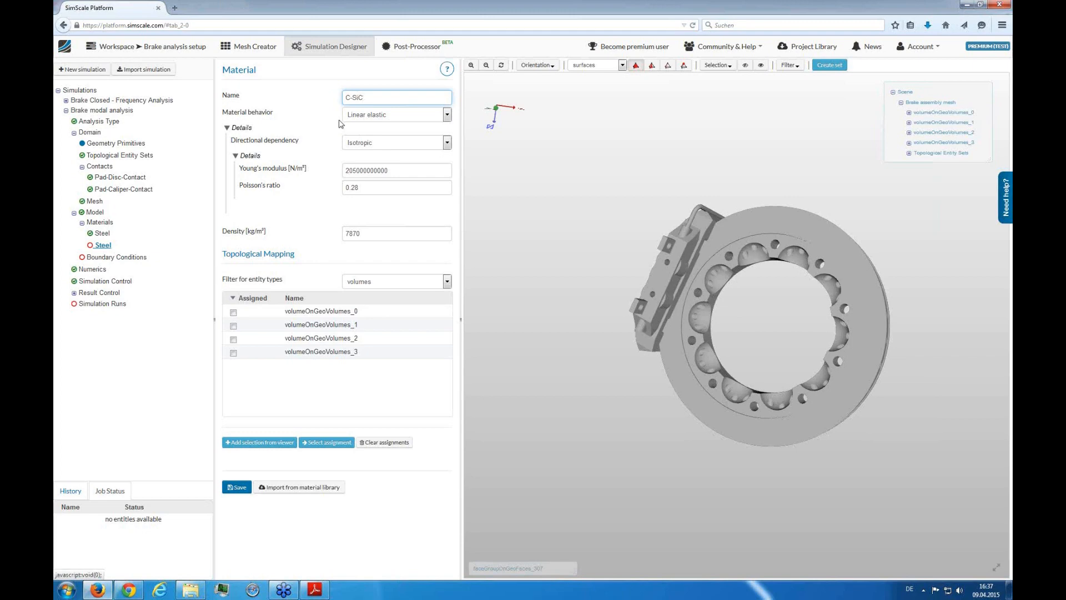
# - Set the C-SiC material's Young's modulus to 3e10 N/m² and its density to 2870 kg/m³
pyautogui.doubleClick(402, 170)
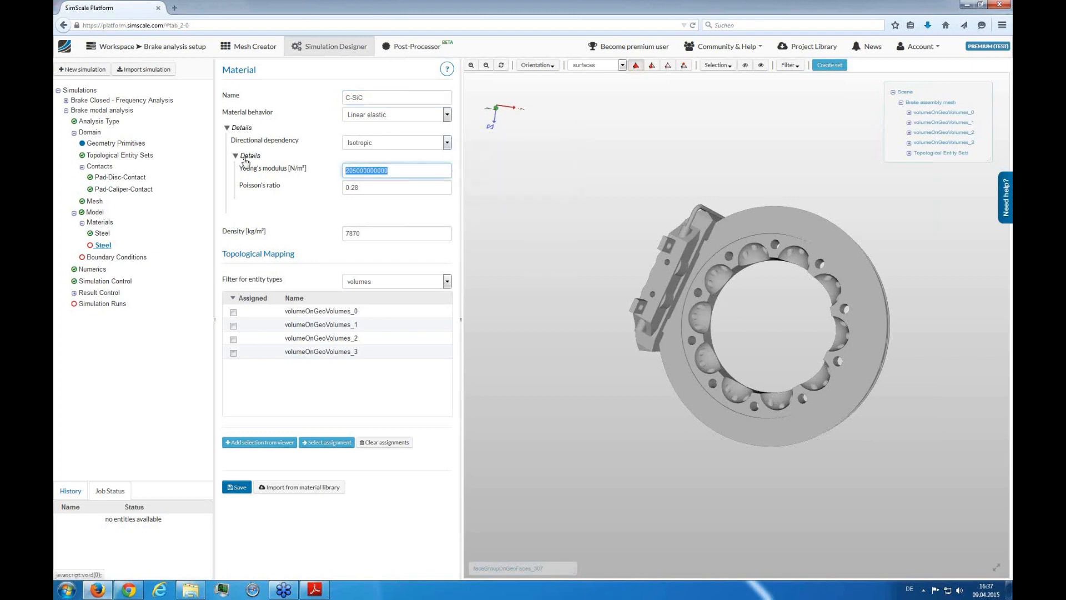
pyautogui.write('3e10')
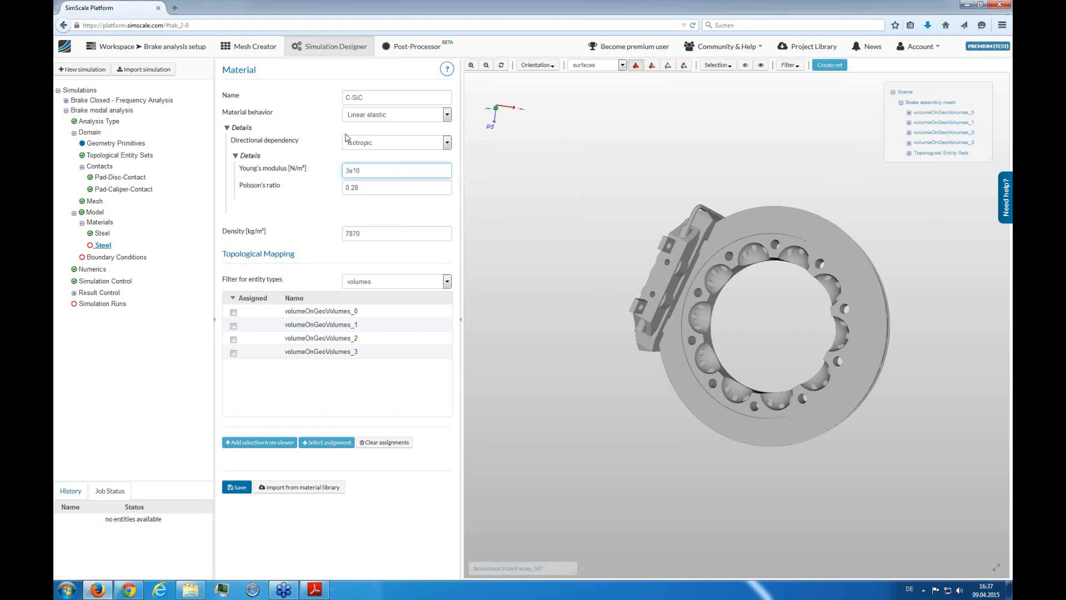
pyautogui.click(369, 188)
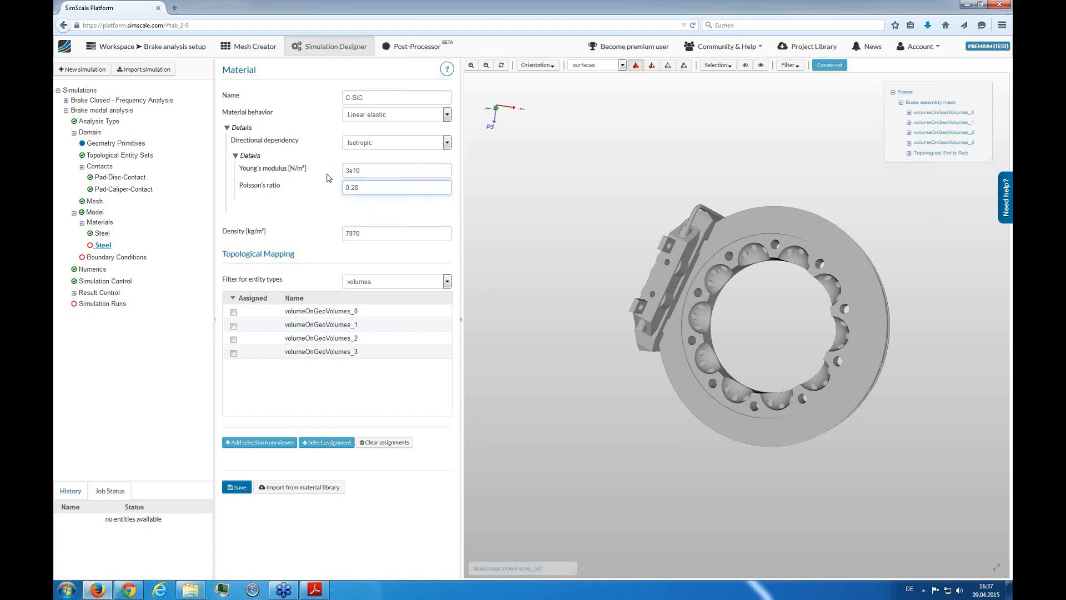
pyautogui.moveTo(374, 190)
pyautogui.press('Tab')
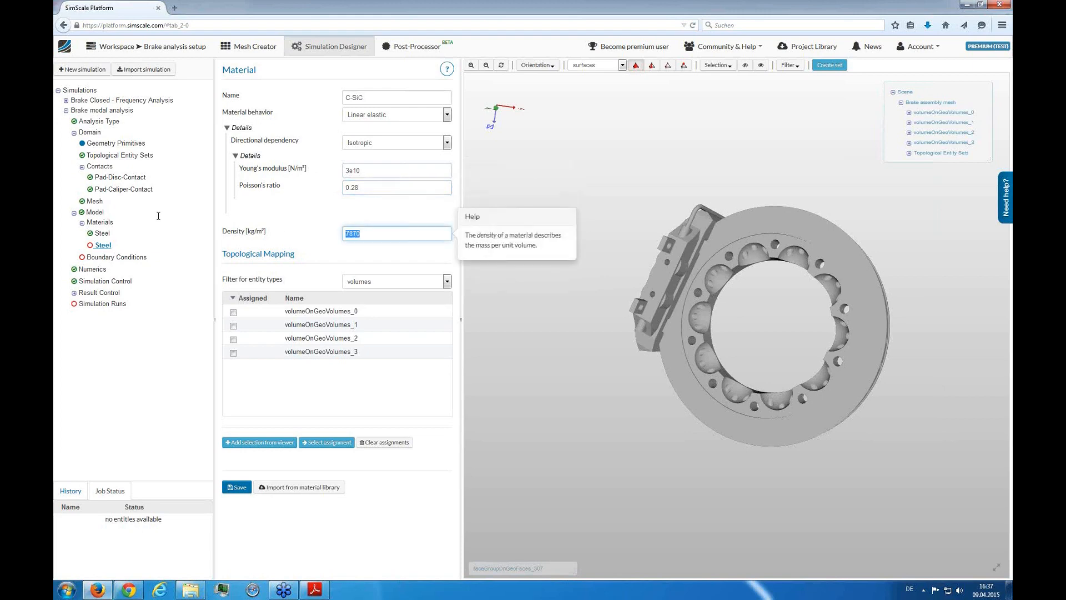
pyautogui.write('28')
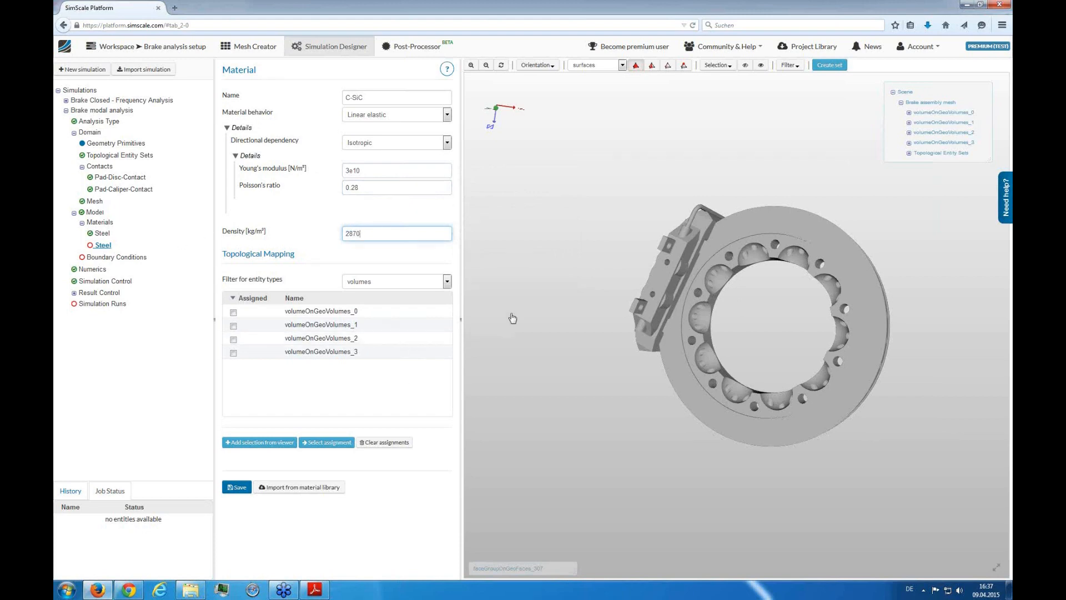
# - Assign the C-SiC material to the two brake pad volumes and the brake disc volume, and save
pyautogui.moveTo(645, 162); pyautogui.dragTo(494, 160)
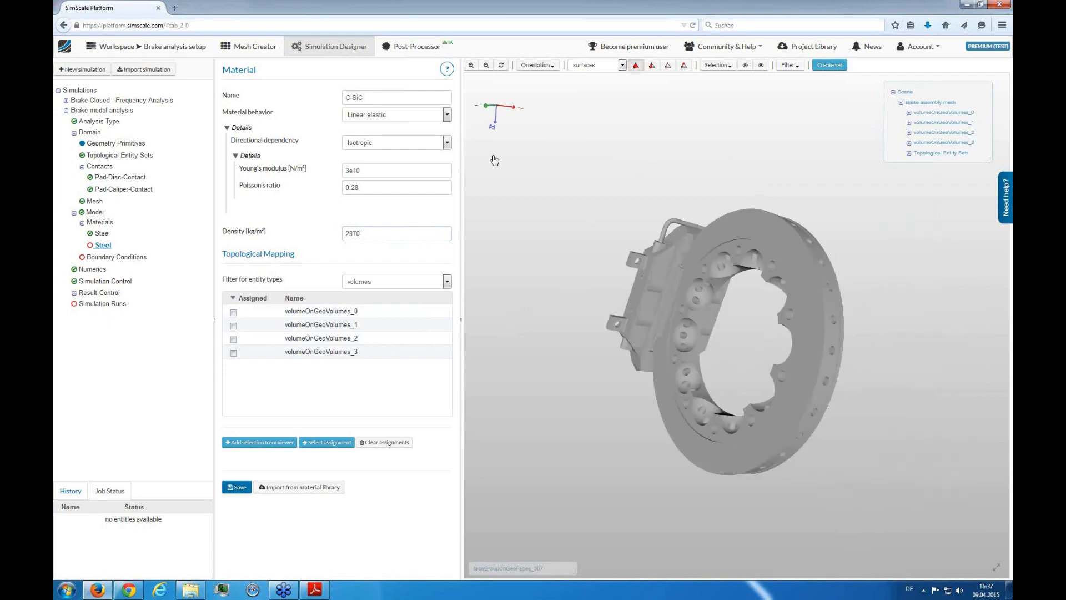
pyautogui.moveTo(495, 160); pyautogui.dragTo(476, 158, button='right')
pyautogui.moveTo(595, 156); pyautogui.dragTo(628, 140, button='right')
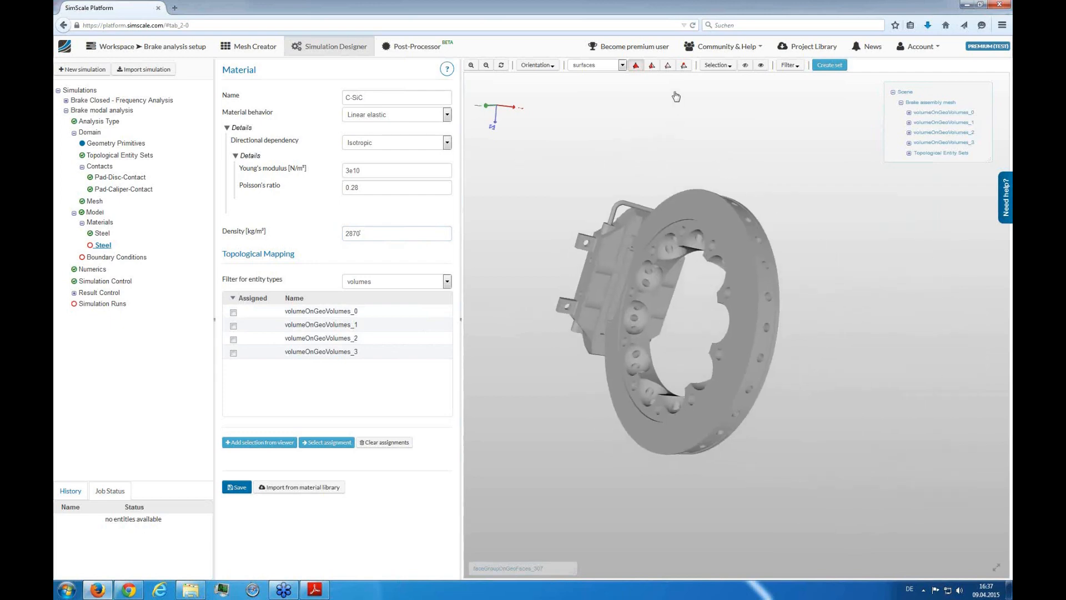
pyautogui.click(626, 271)
pyautogui.moveTo(837, 273); pyautogui.dragTo(756, 283)
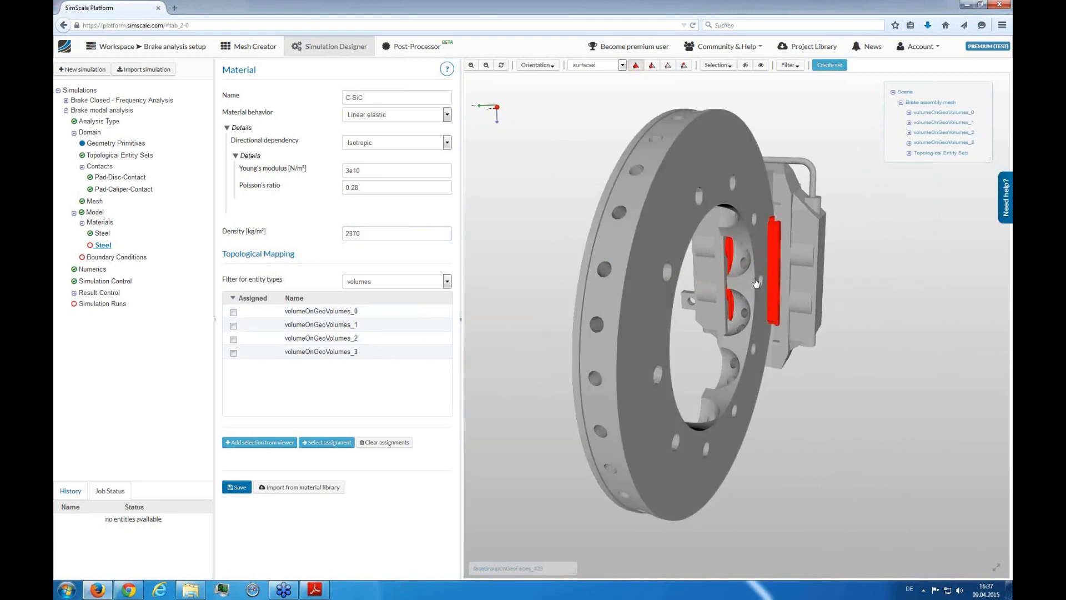
pyautogui.click(736, 312)
pyautogui.moveTo(802, 347); pyautogui.dragTo(934, 439)
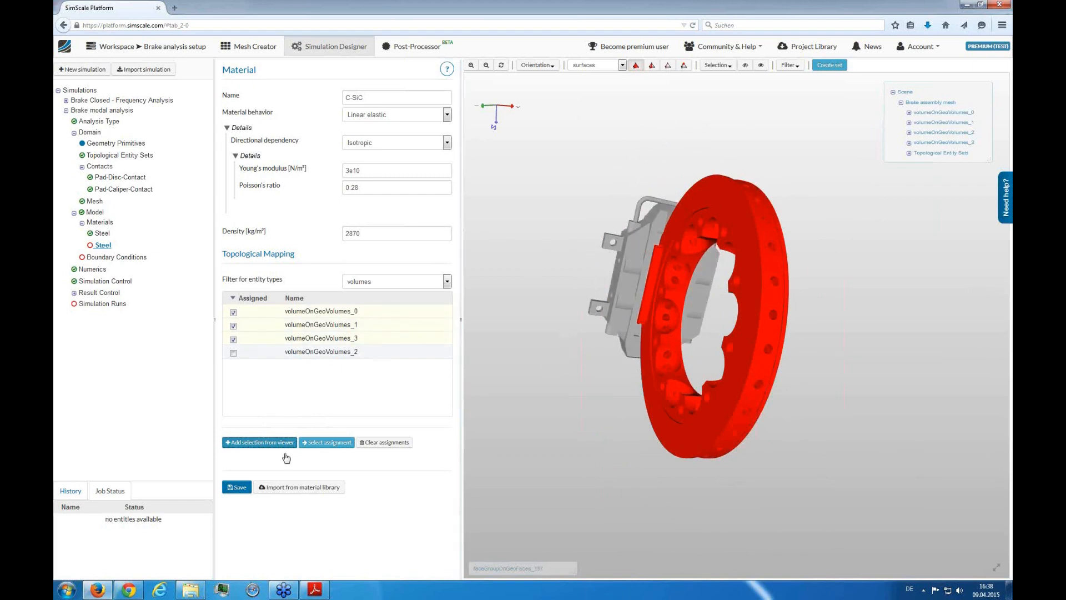
pyautogui.click(239, 488)
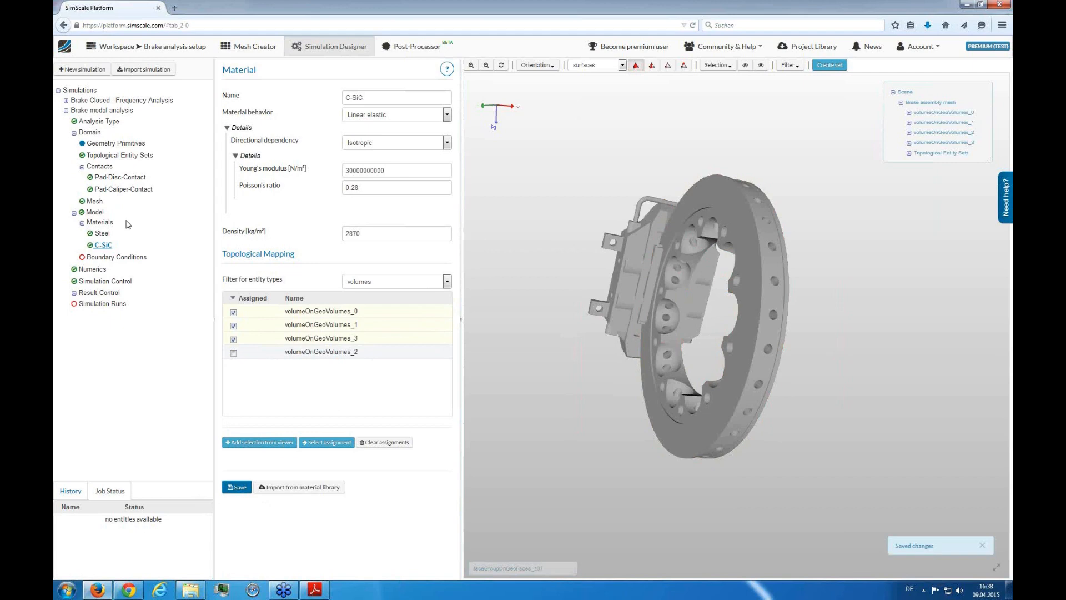
# - Add a displacement boundary condition to the Brake modal analysis
pyautogui.click(120, 259)
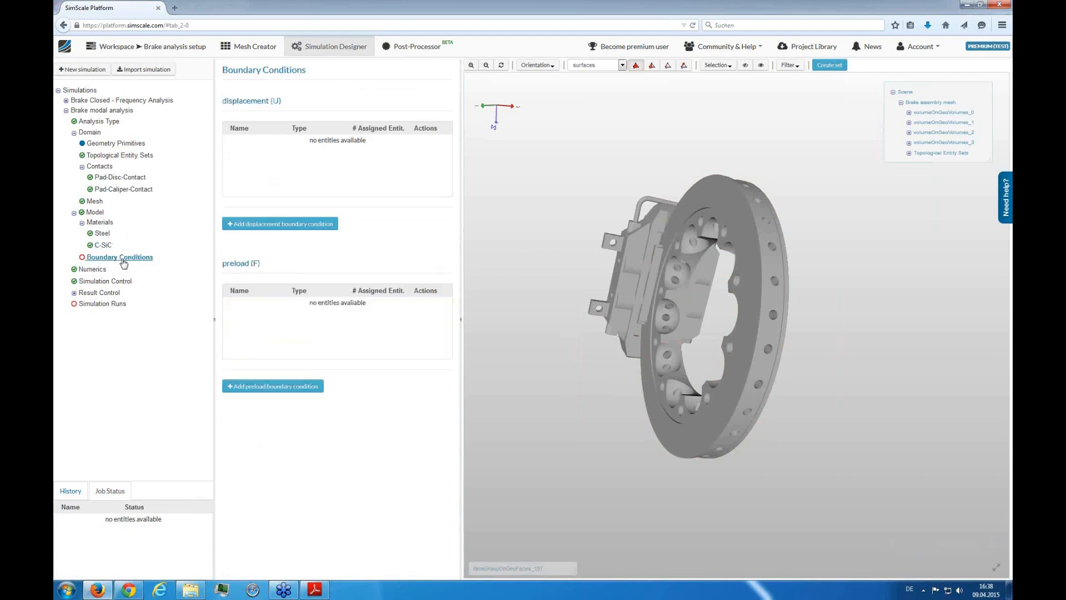
pyautogui.moveTo(566, 210); pyautogui.dragTo(595, 198)
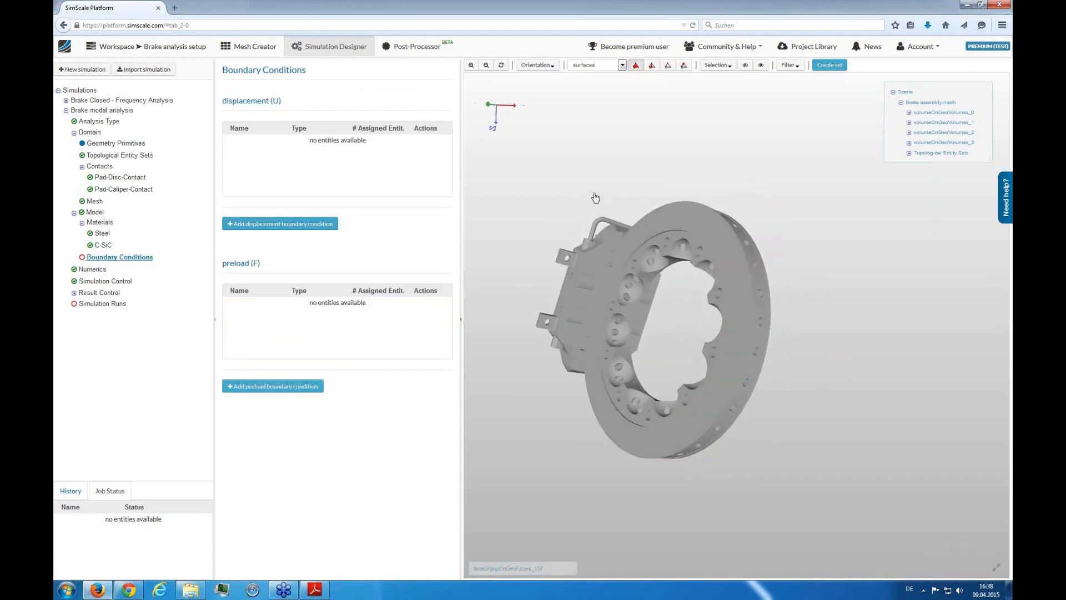
pyautogui.moveTo(298, 225); pyautogui.dragTo(596, 188)
pyautogui.moveTo(596, 187); pyautogui.dragTo(772, 189, button='right')
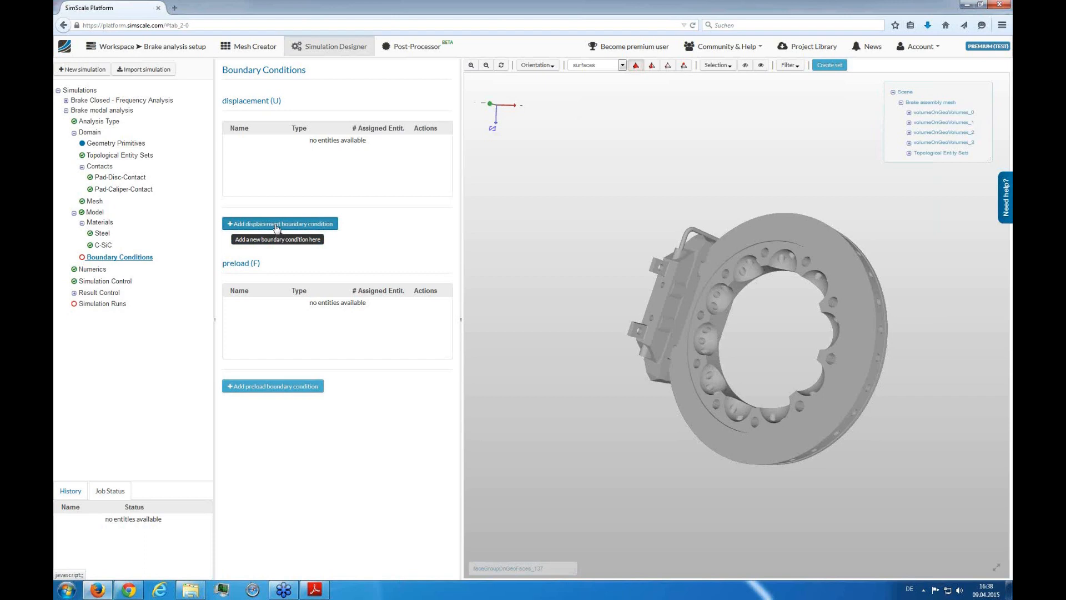
pyautogui.click(294, 228)
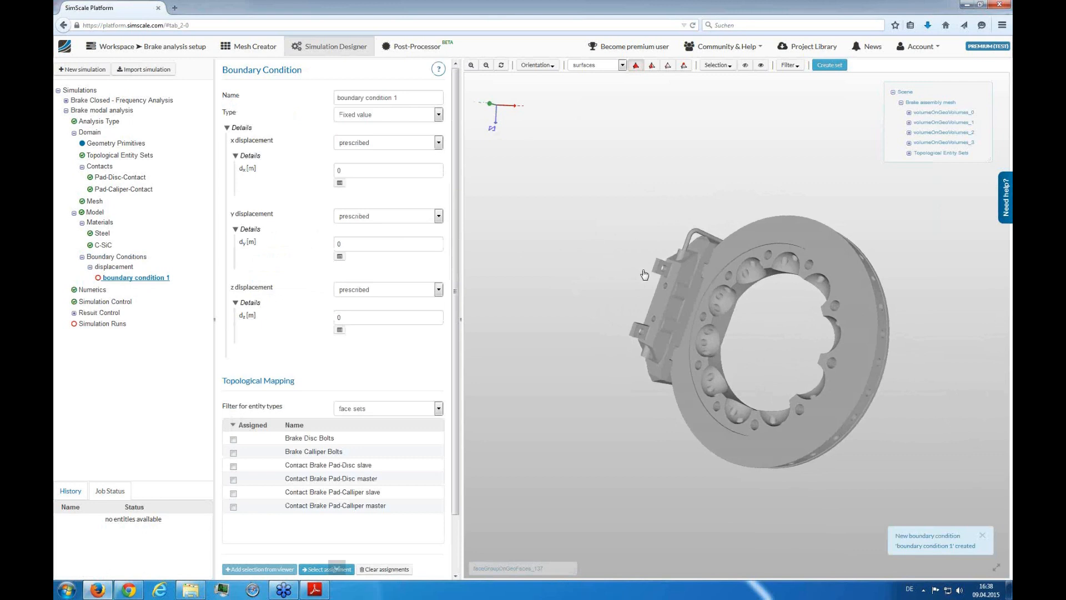
# - Assign the calliper's bolt hole faces to the fixed-value displacement condition, filtering the entities by faces, and save
pyautogui.click(652, 66)
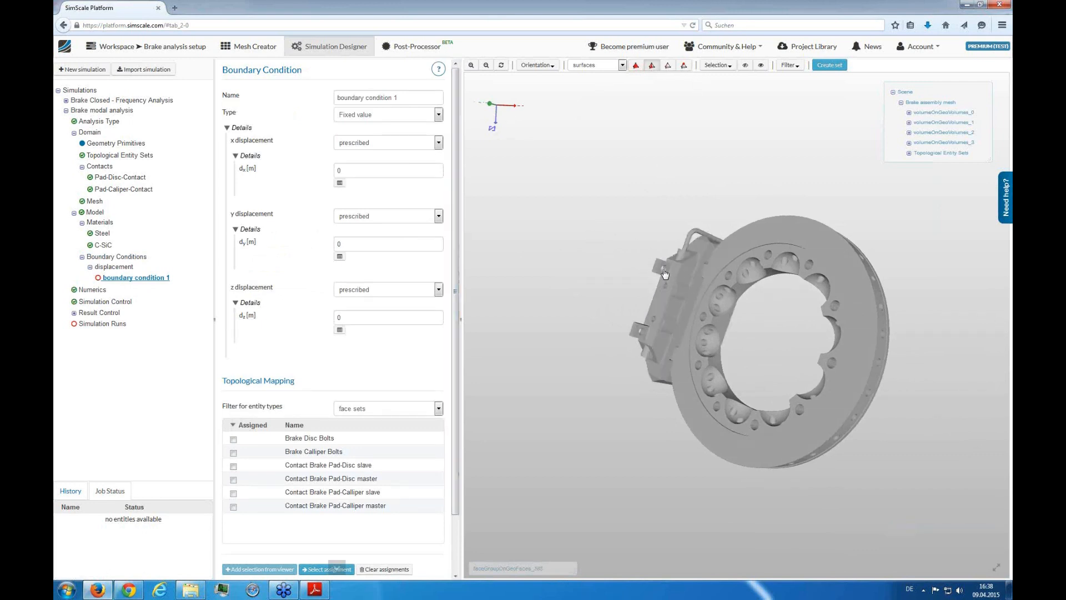
pyautogui.click(664, 271)
pyautogui.moveTo(643, 337); pyautogui.dragTo(630, 298)
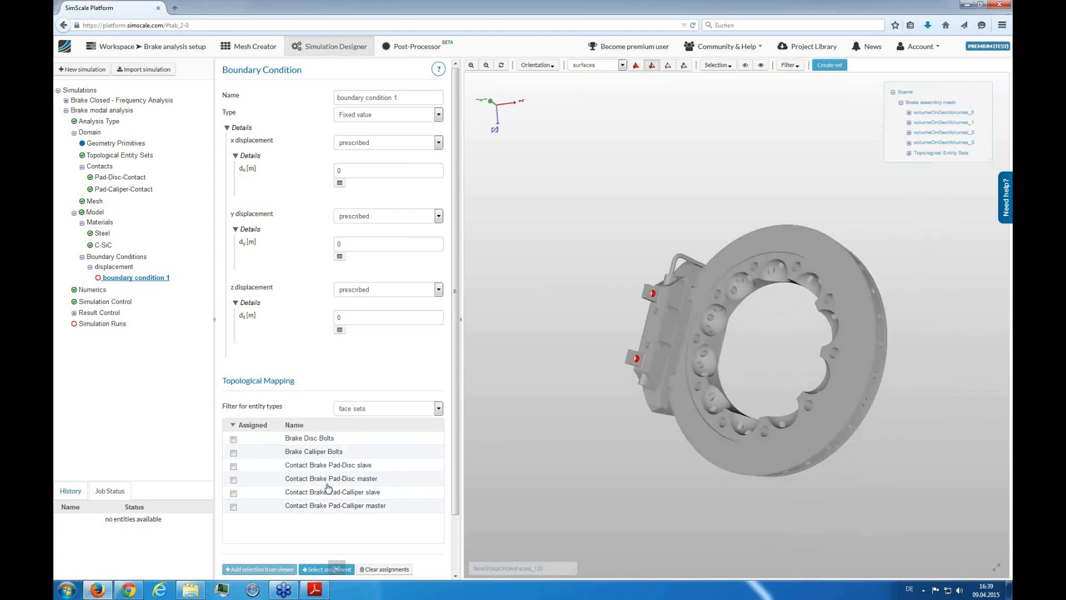
pyautogui.scroll(-2, 322, 458)
pyautogui.scroll(-2, 322, 458)
pyautogui.click(389, 345)
pyautogui.click(371, 358)
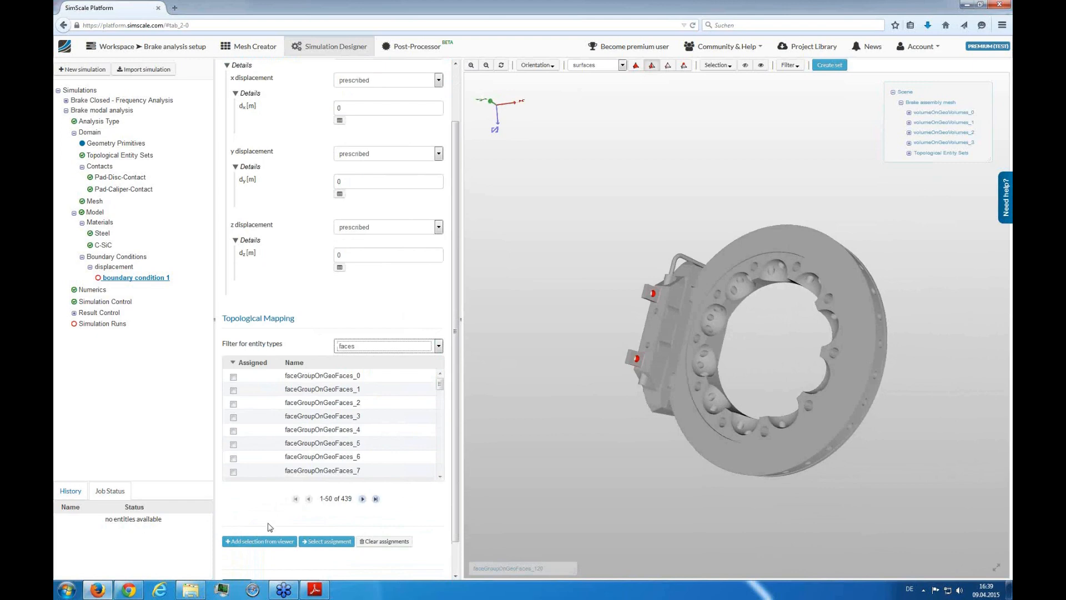
pyautogui.click(256, 541)
pyautogui.scroll(-2, 256, 541)
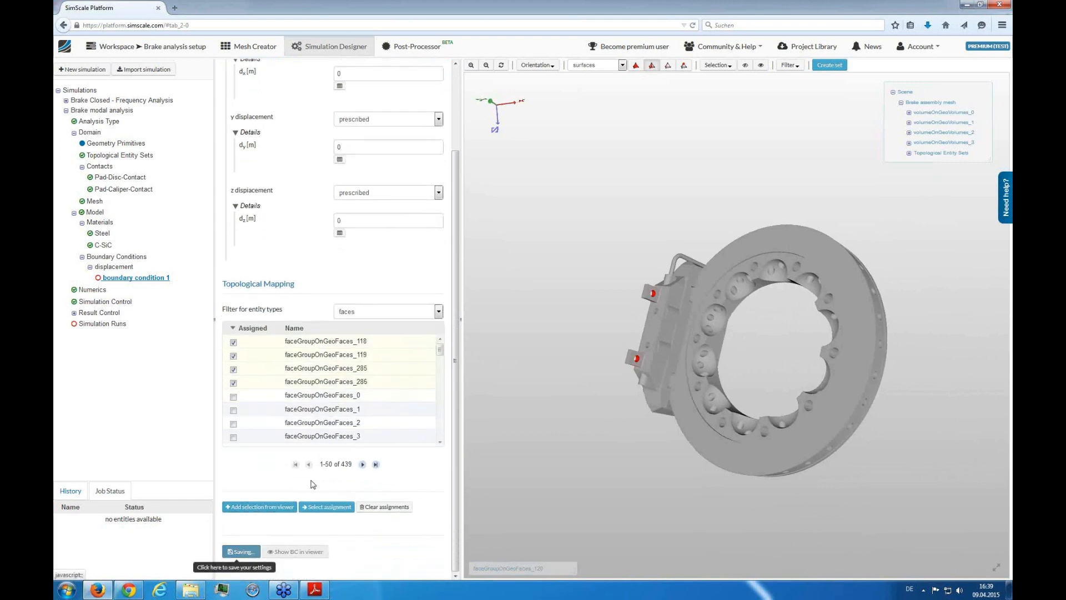
pyautogui.click(237, 552)
pyautogui.scroll(5, 343, 238)
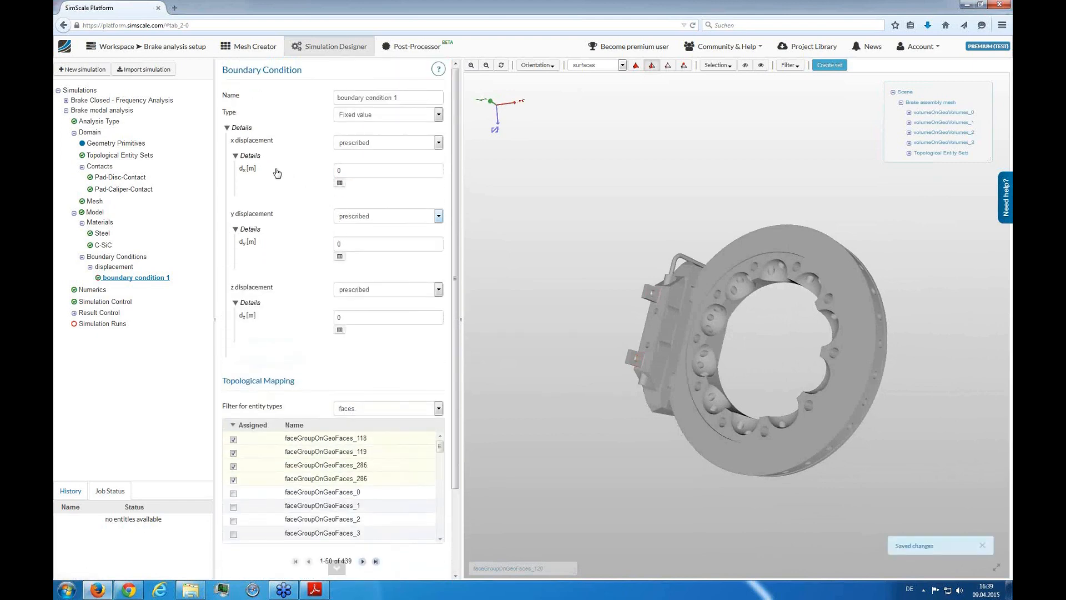
pyautogui.click(373, 172)
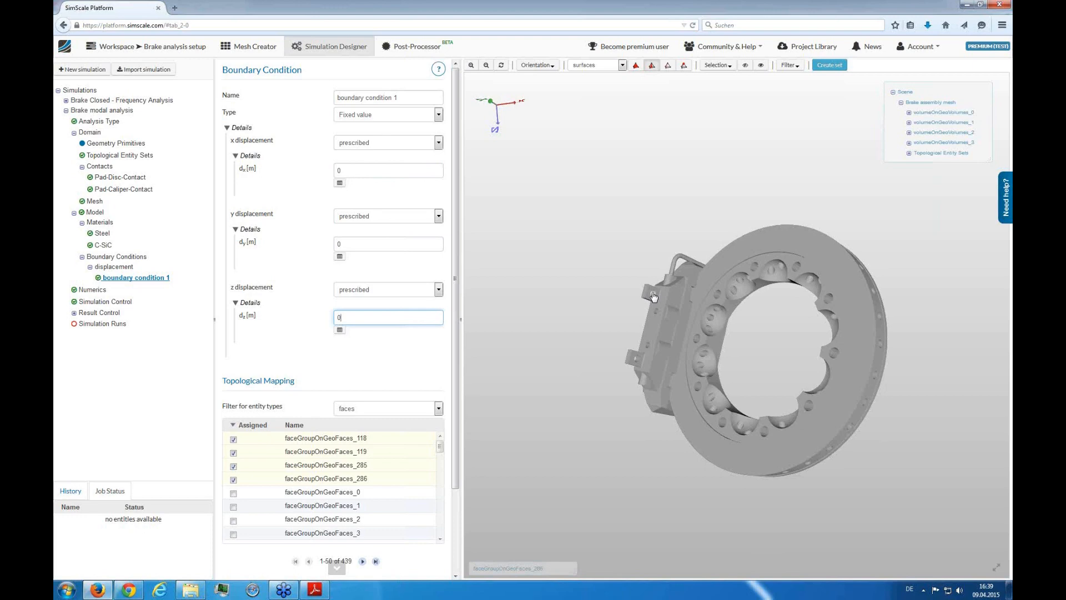
# - Add a second displacement boundary condition assigned to the Brake Disc Bolts face set, and save it
pyautogui.click(114, 267)
pyautogui.click(250, 225)
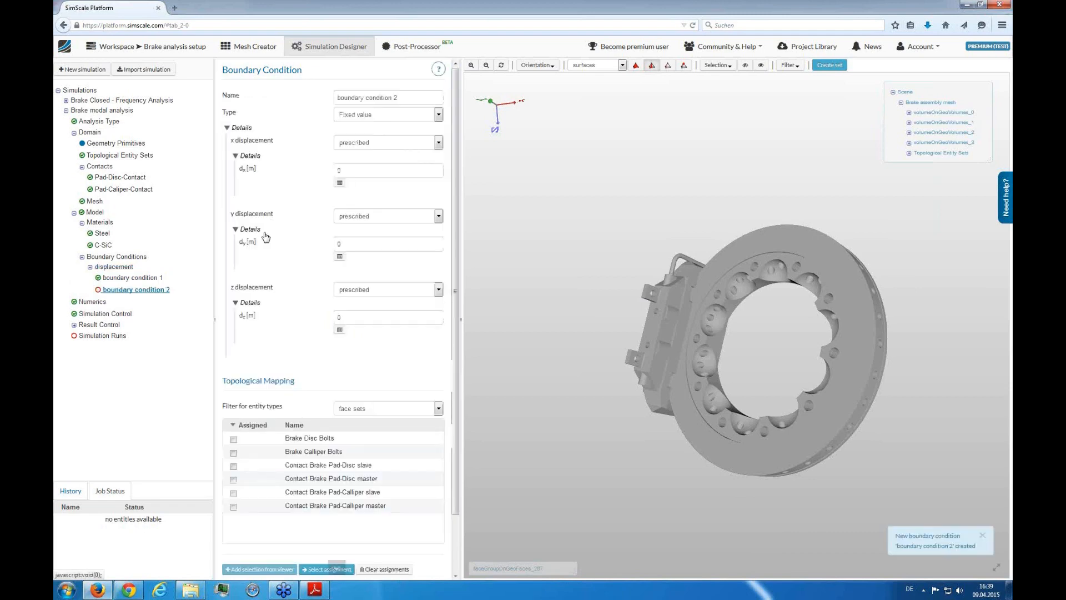
pyautogui.moveTo(885, 225); pyautogui.dragTo(908, 223)
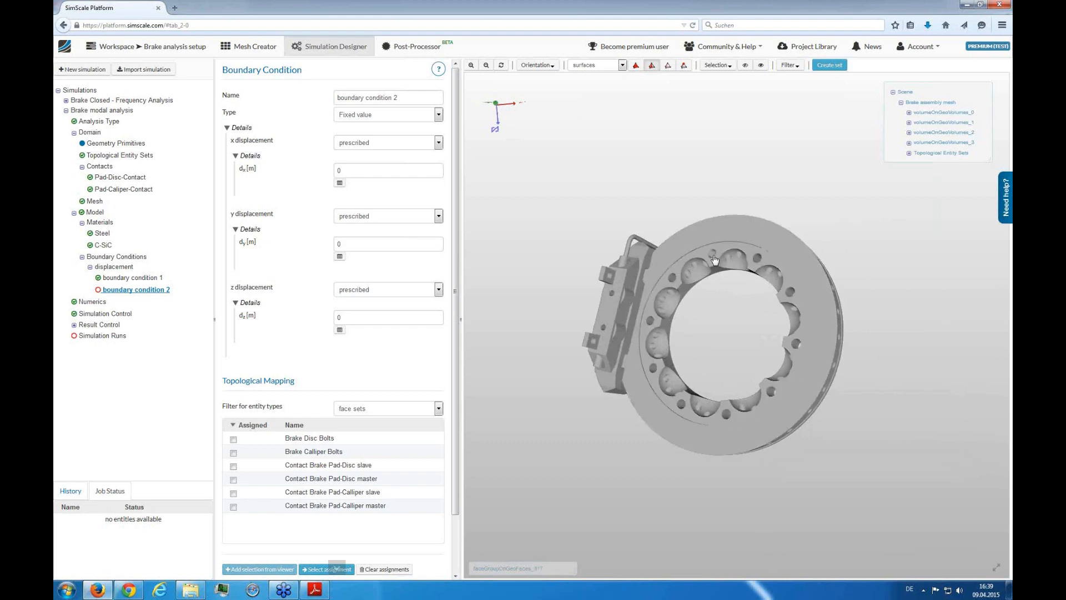
pyautogui.scroll(-2, 311, 456)
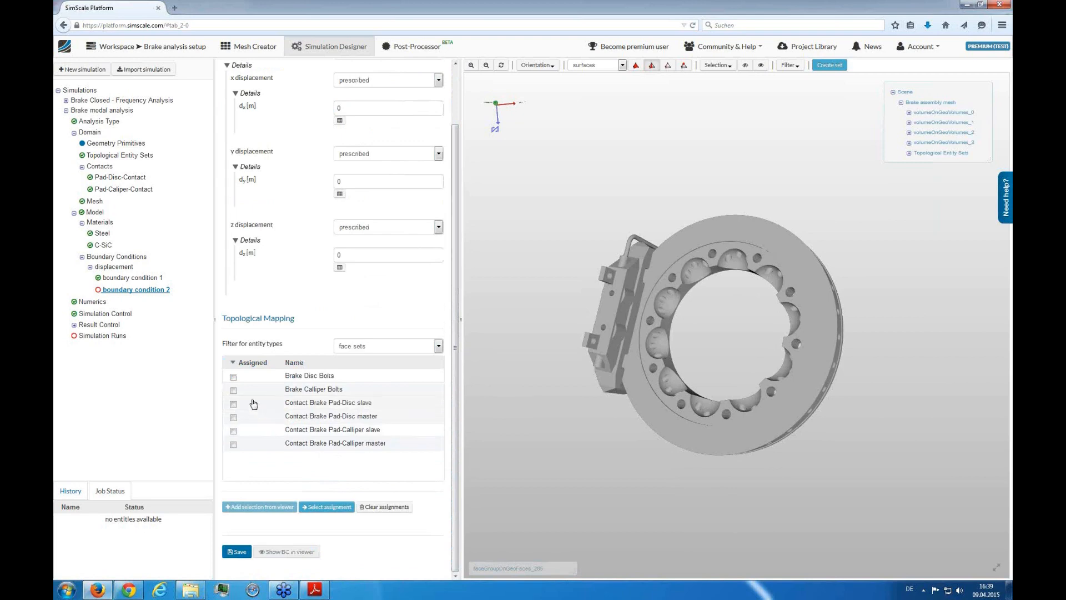
pyautogui.click(233, 377)
pyautogui.click(241, 553)
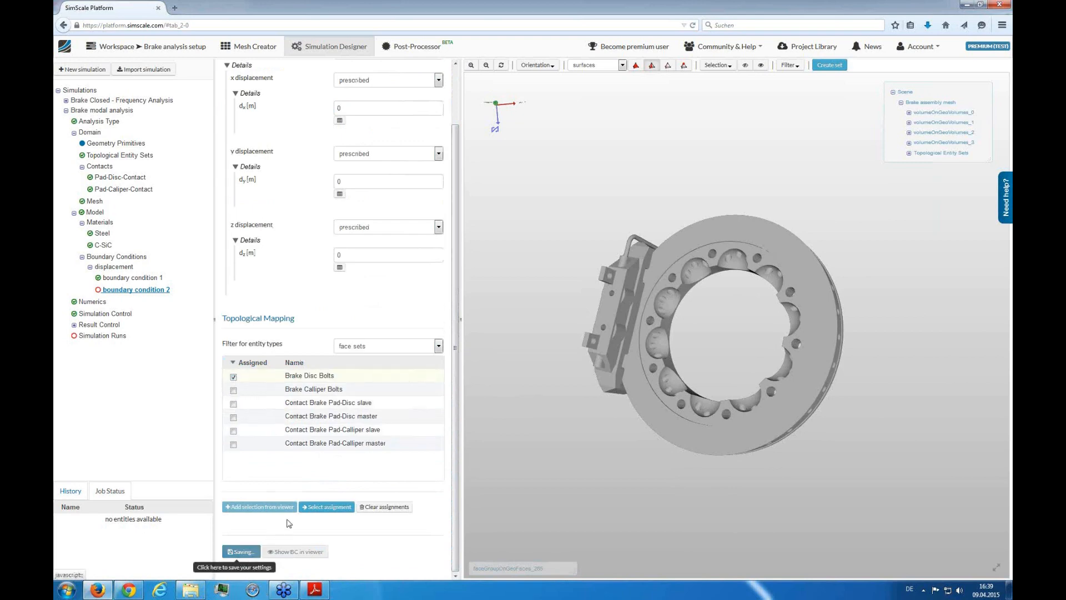
# - Highlight the faces assigned to the second boundary condition and examine the disc's bolt holes in the model
pyautogui.click(320, 508)
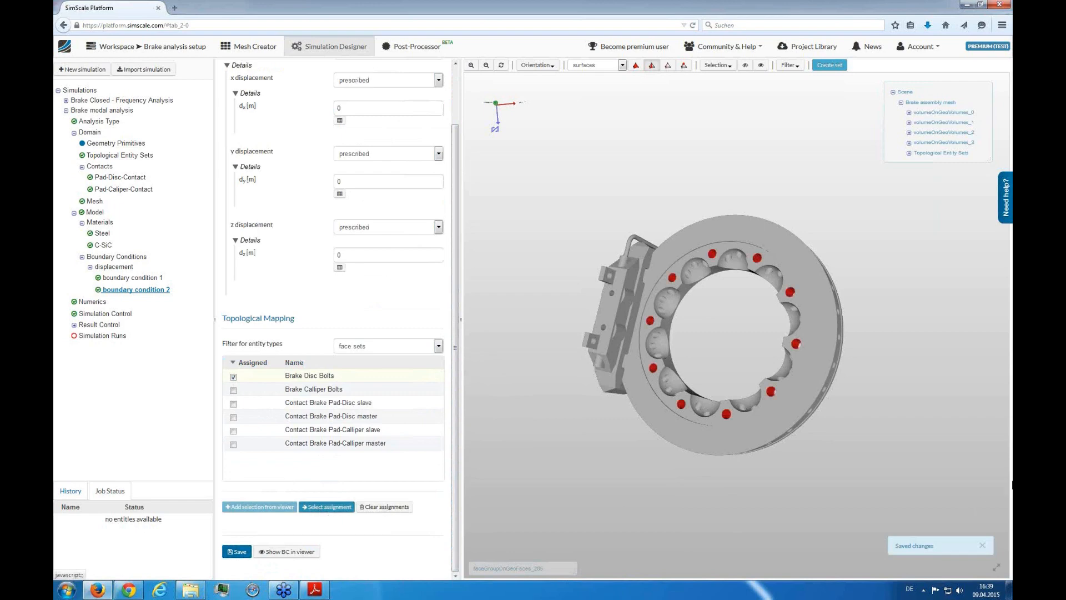
pyautogui.moveTo(716, 179); pyautogui.dragTo(924, 235)
pyautogui.moveTo(871, 305); pyautogui.dragTo(767, 308)
pyautogui.moveTo(695, 307); pyautogui.dragTo(525, 427, button='right')
pyautogui.scroll(3, 526, 426)
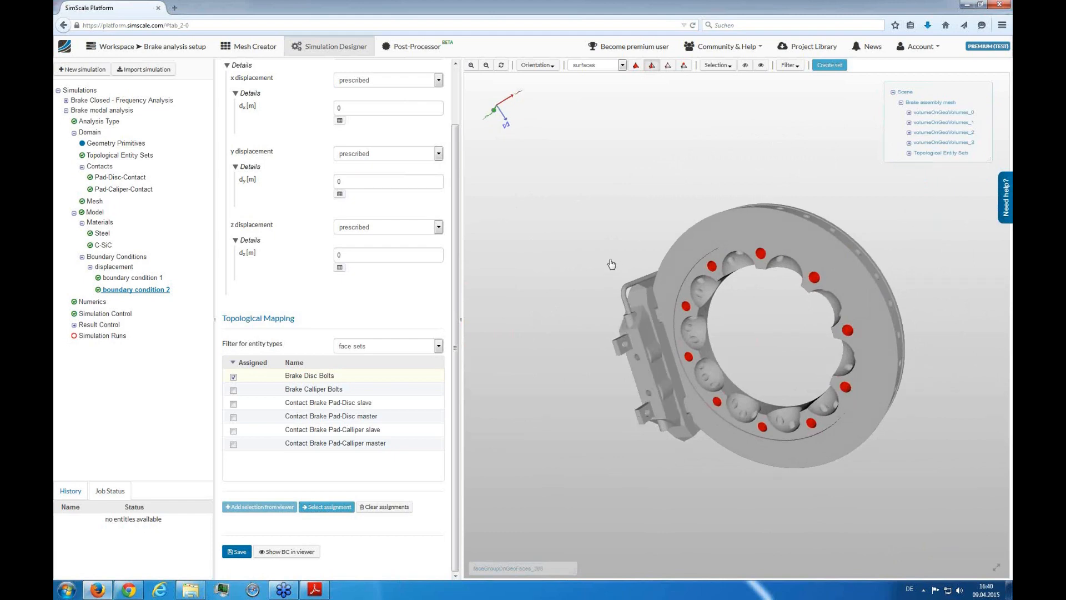
# - Check the eigenvalue solver setting, set the number of computing cores to 8 in the simulation control, and save
pyautogui.click(102, 305)
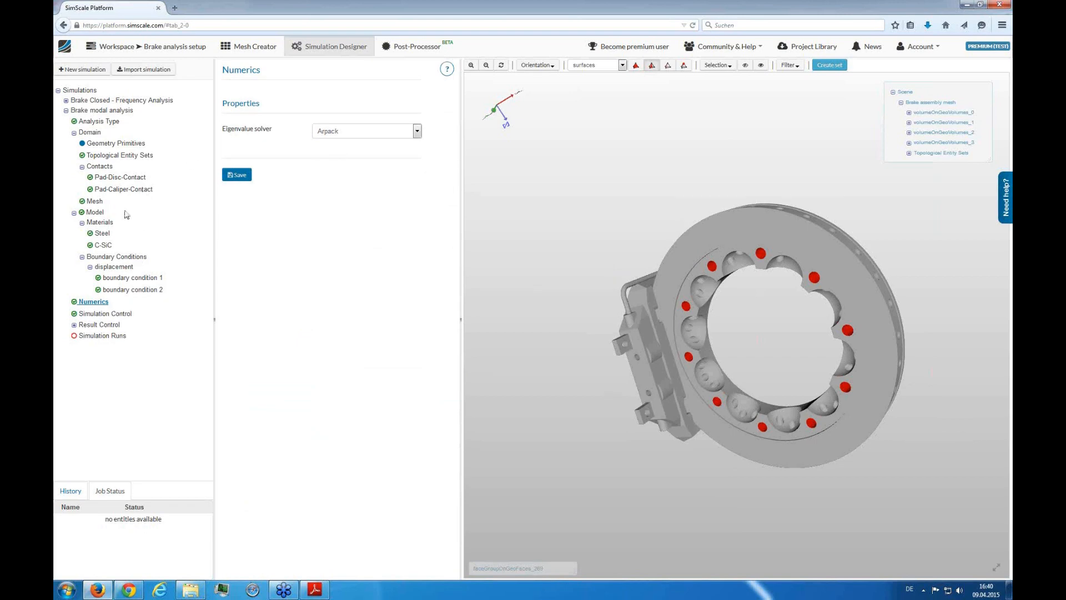
pyautogui.click(149, 314)
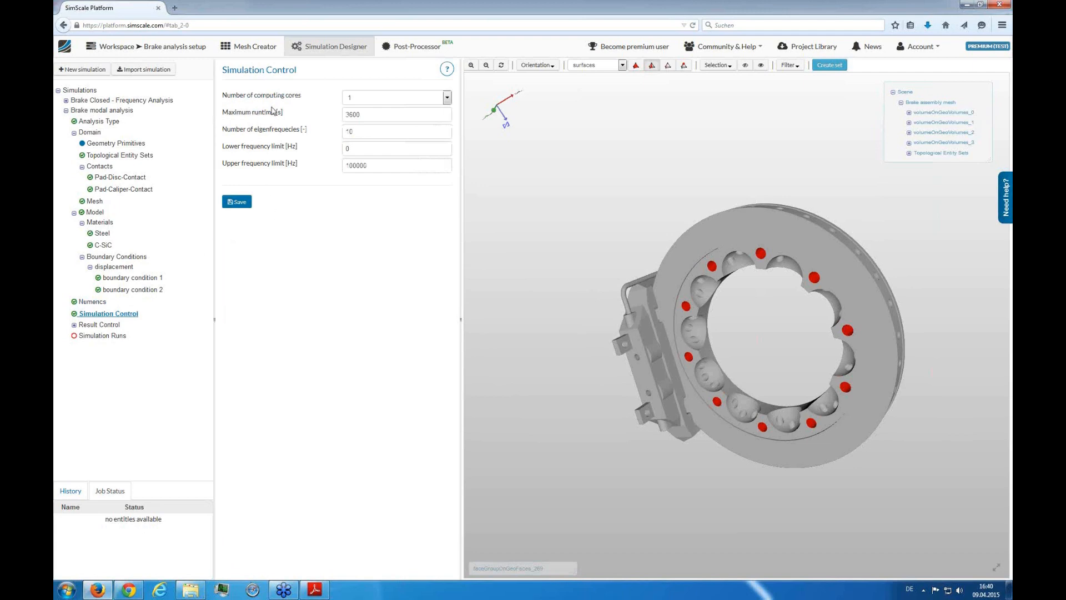
pyautogui.click(367, 98)
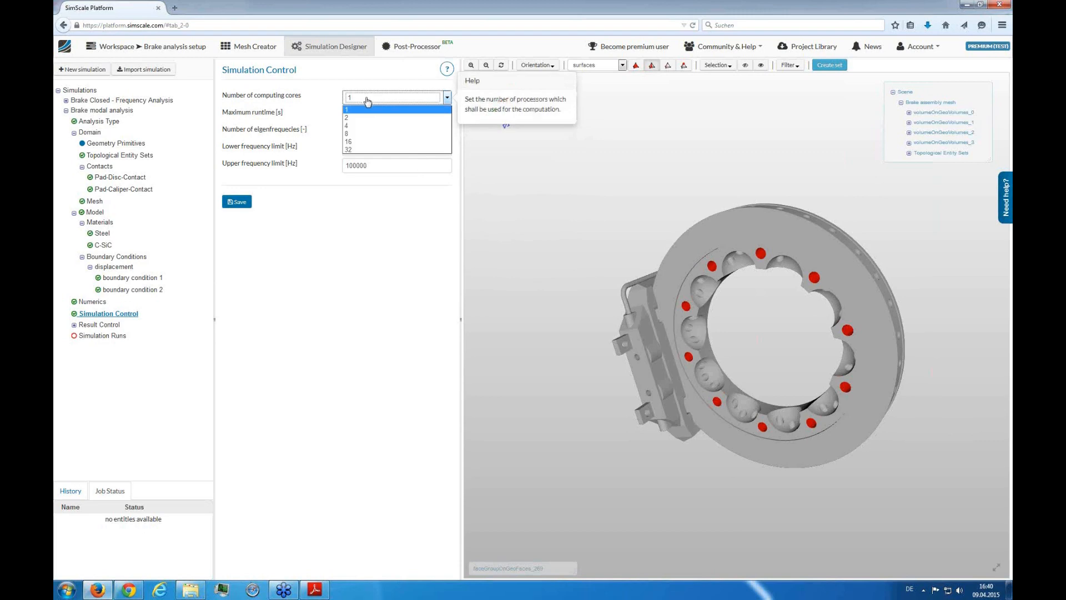
pyautogui.click(364, 133)
pyautogui.click(247, 202)
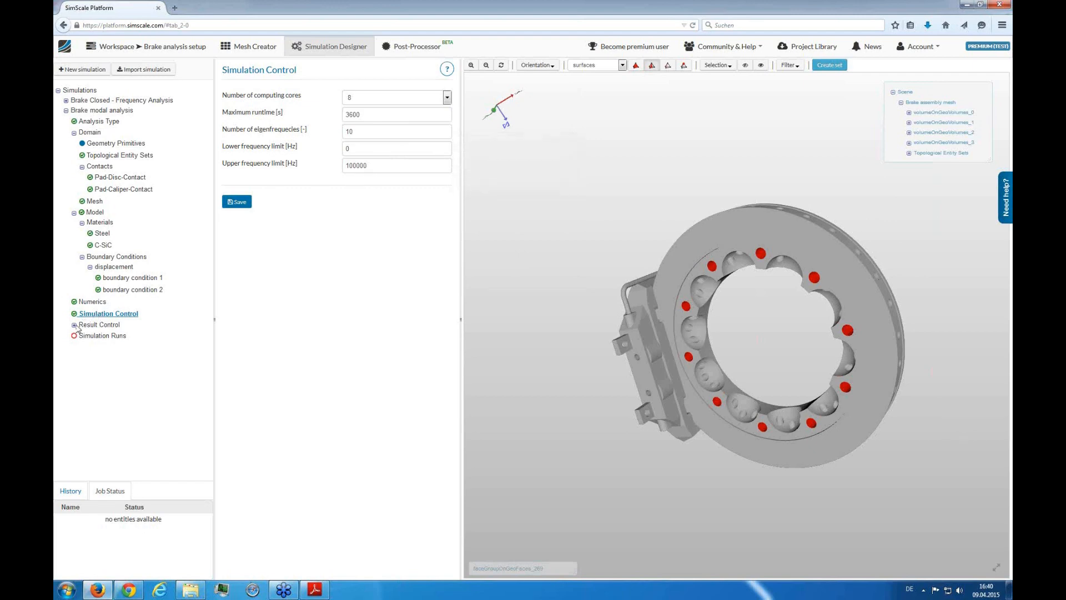
# - Create a new simulation run named Run 1 for the Brake modal analysis
pyautogui.click(95, 335)
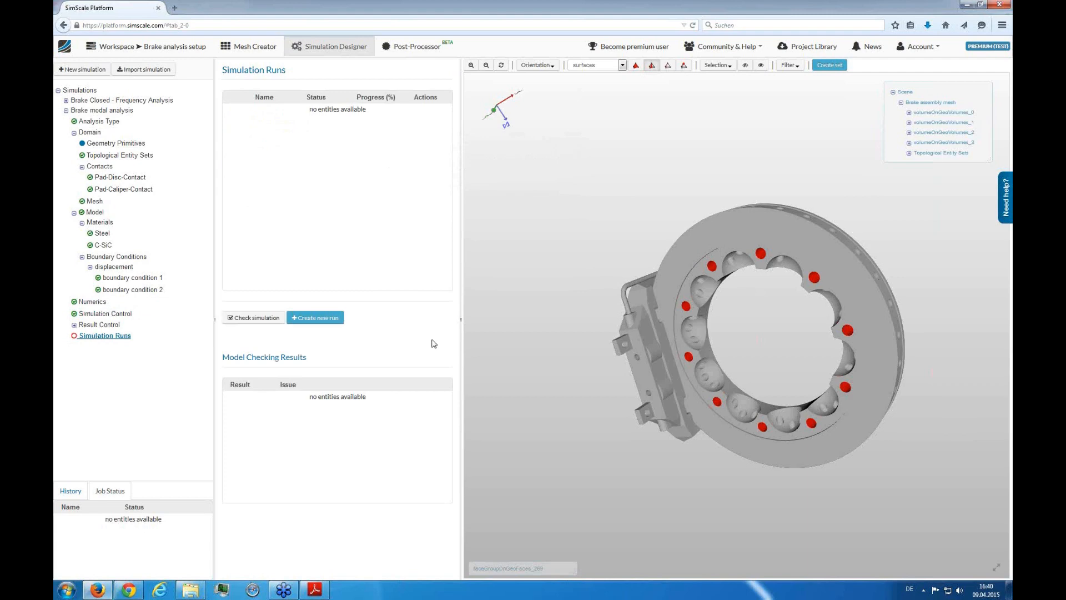
pyautogui.click(343, 320)
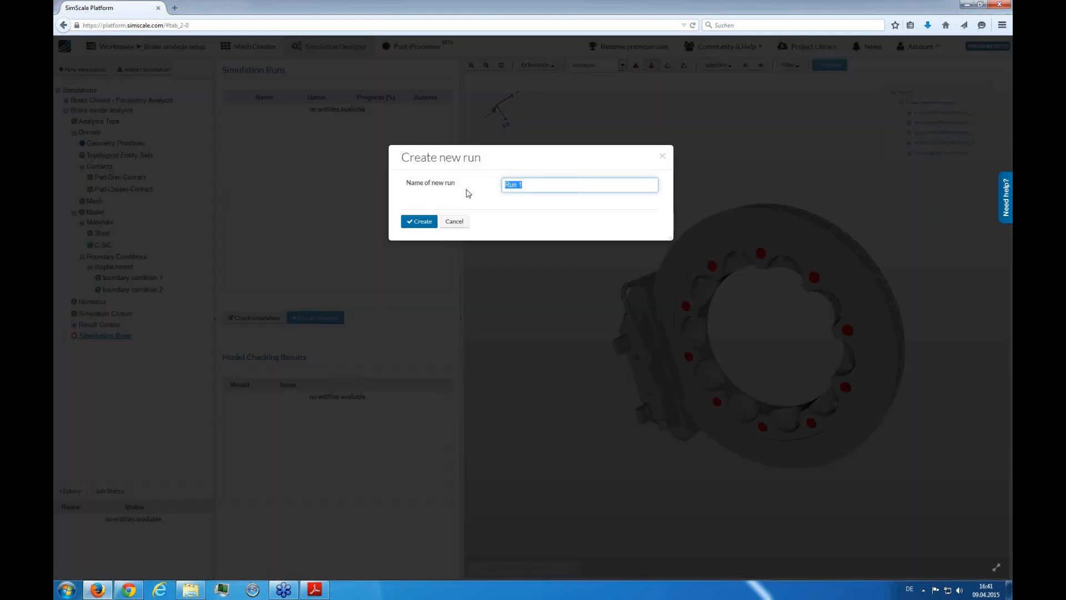
pyautogui.click(432, 223)
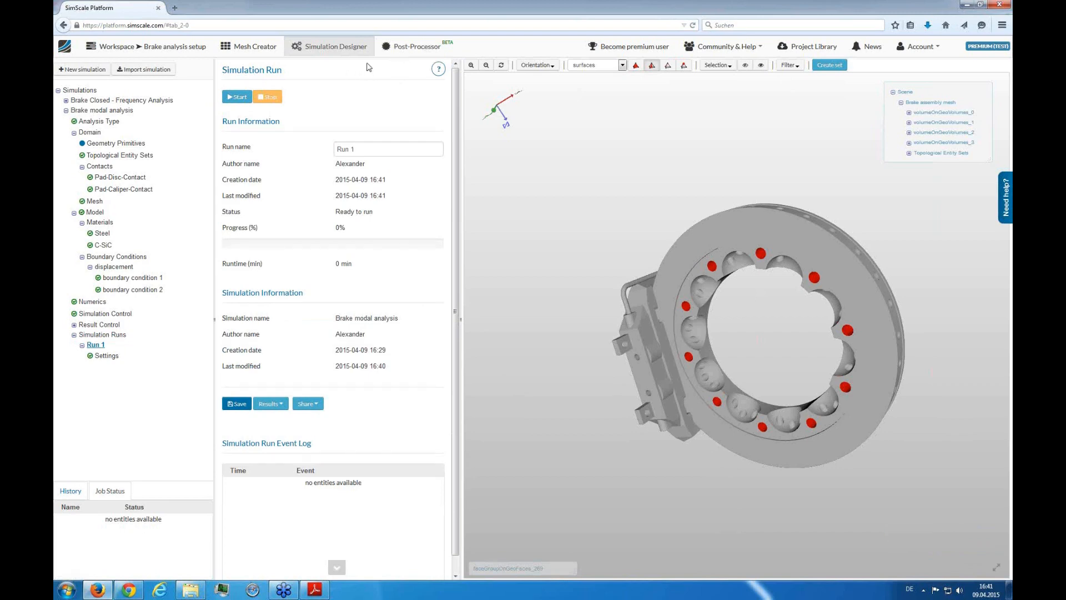
# - Open the brake assembly's eigenmode results in the post-processor and examine the deformed shape and the available result fields
pyautogui.click(392, 46)
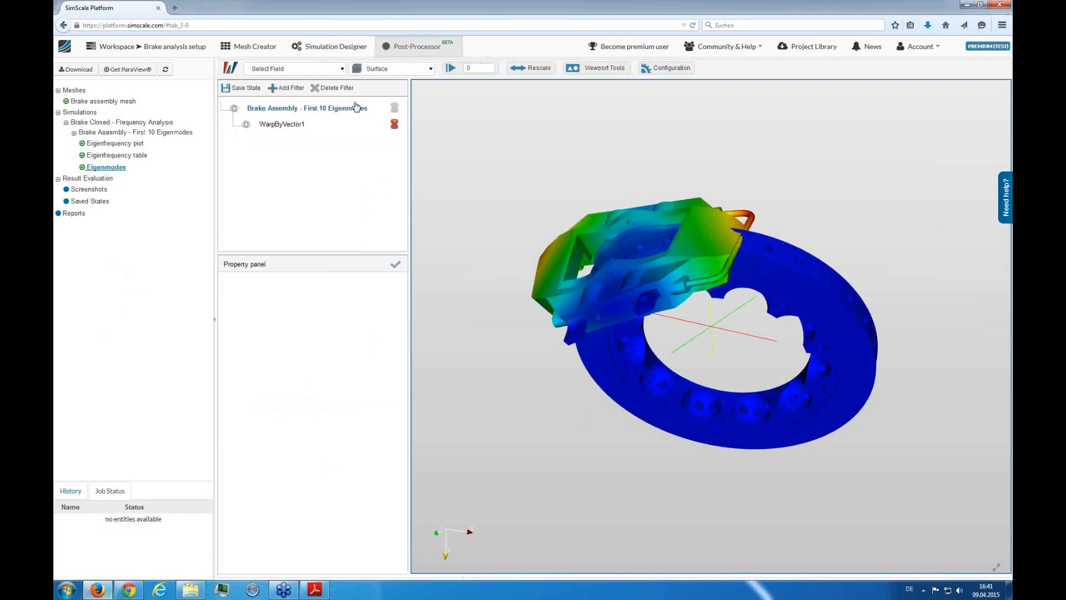
pyautogui.moveTo(500, 202); pyautogui.dragTo(543, 167)
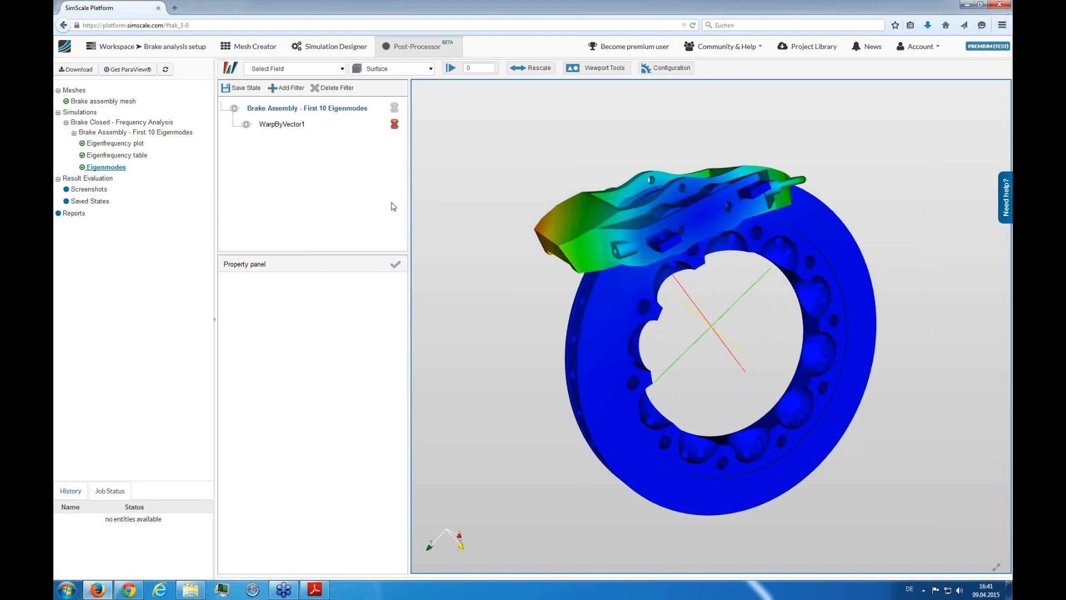
pyautogui.moveTo(525, 199); pyautogui.dragTo(534, 221)
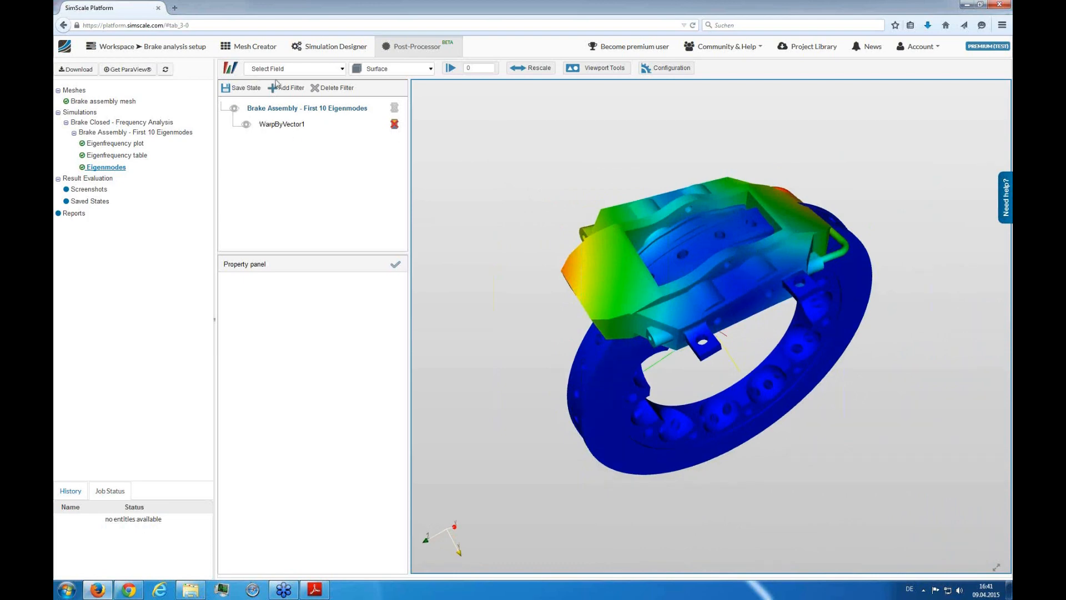
pyautogui.click(306, 70)
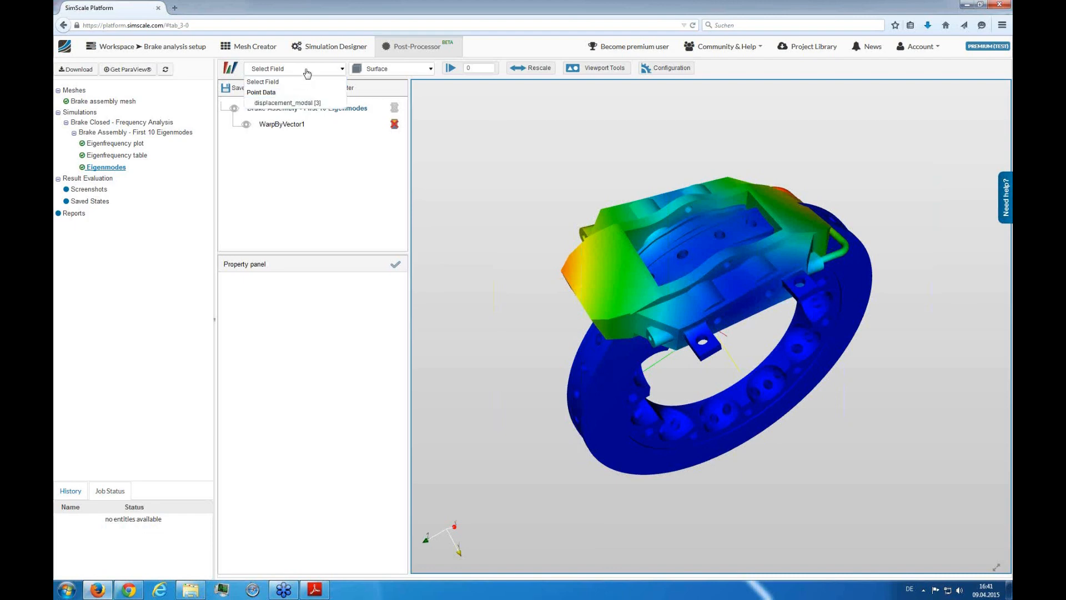
pyautogui.click(307, 70)
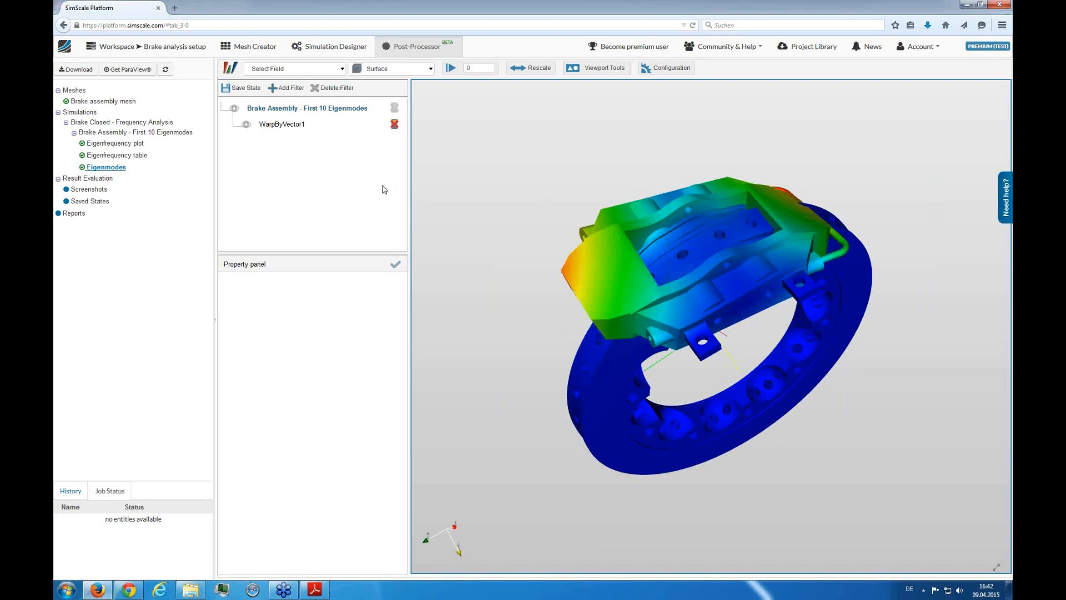
# - Select the WarpByVector1 result and examine the calliper and disc displacement from several sides
pyautogui.click(289, 128)
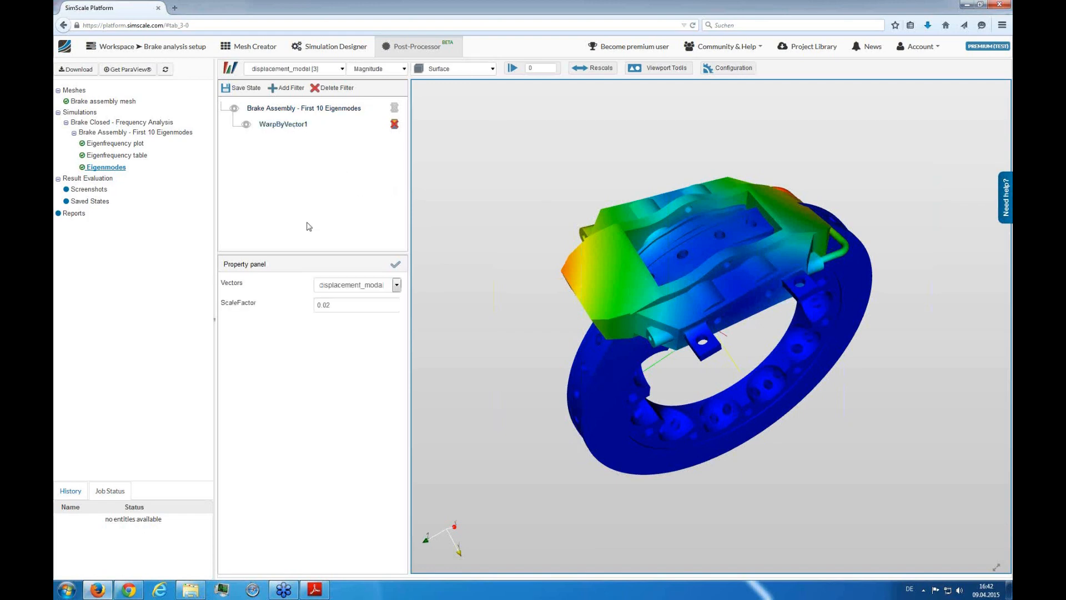
pyautogui.moveTo(550, 271); pyautogui.dragTo(561, 208)
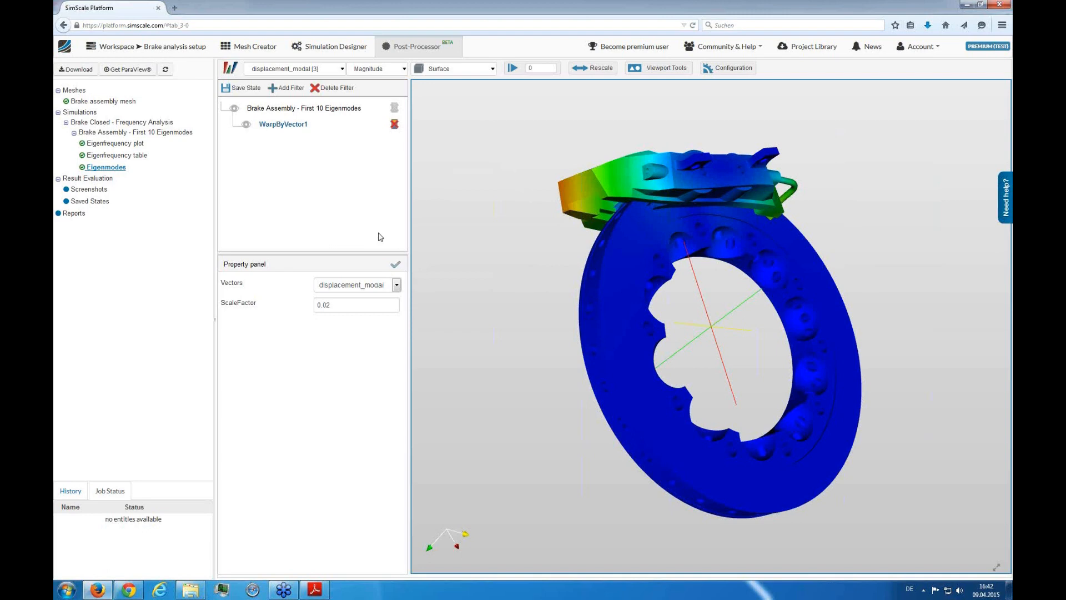
pyautogui.moveTo(592, 153); pyautogui.dragTo(601, 184)
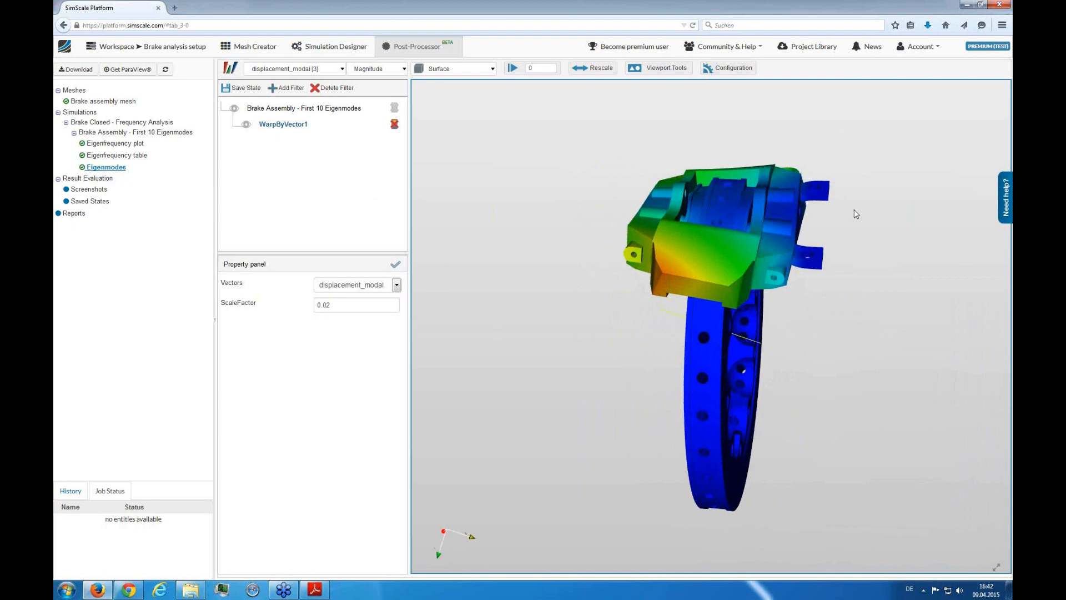
pyautogui.moveTo(855, 214); pyautogui.dragTo(693, 205)
pyautogui.moveTo(859, 254)
pyautogui.mouseDown()
pyautogui.moveTo(814, 235)
pyautogui.moveTo(843, 244)
pyautogui.mouseUp()
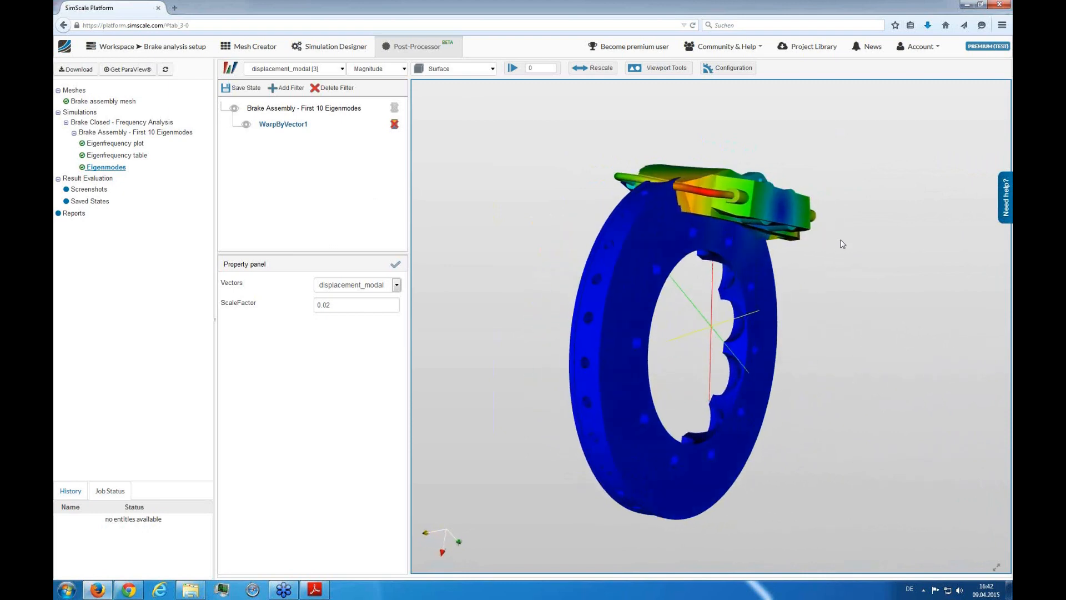
pyautogui.moveTo(838, 239); pyautogui.dragTo(871, 345)
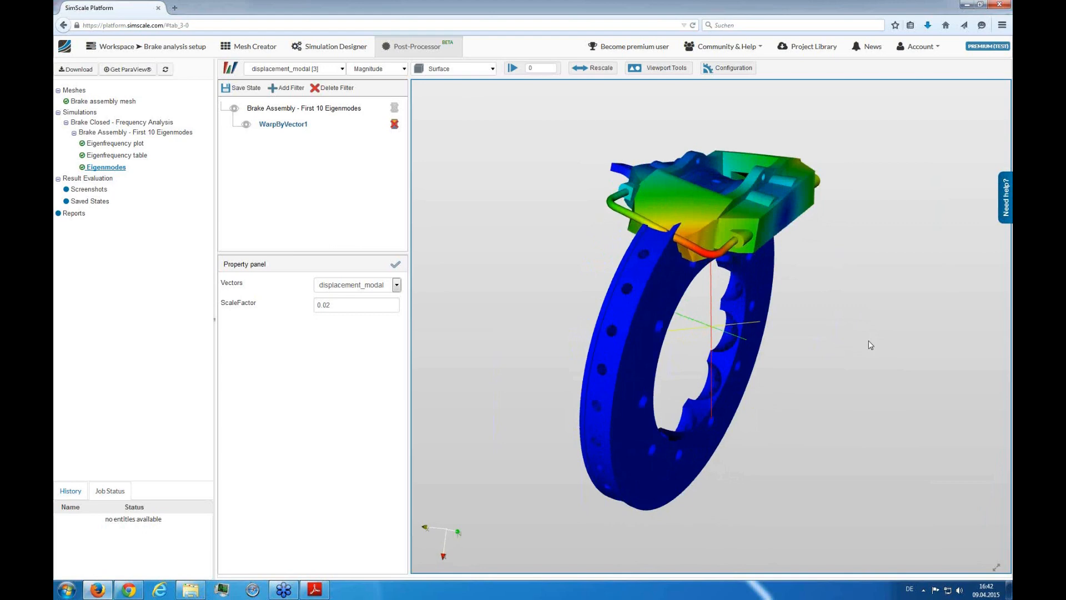
pyautogui.moveTo(488, 276); pyautogui.dragTo(519, 260)
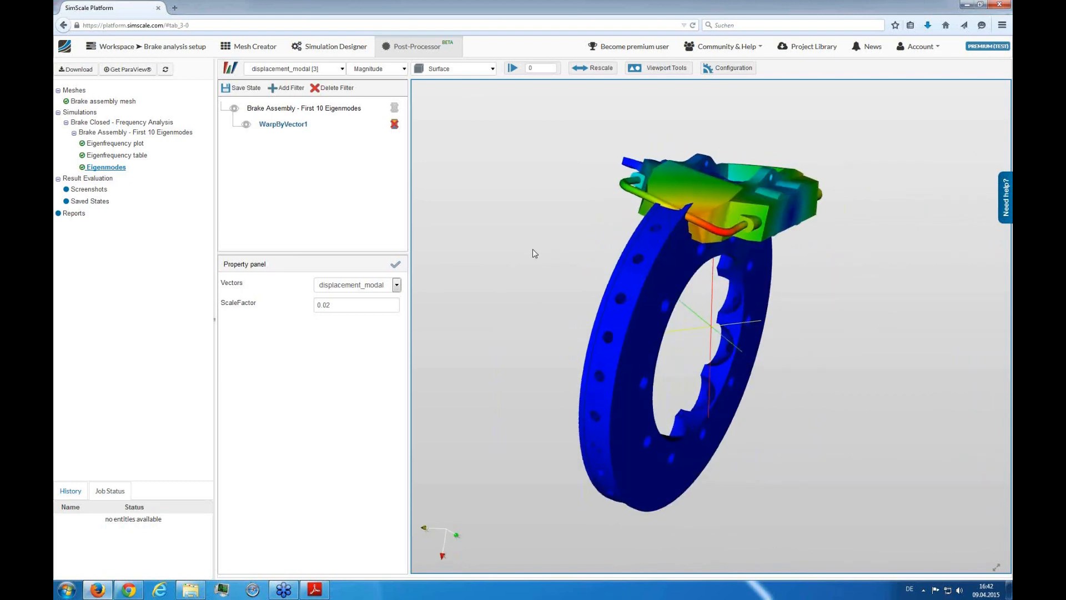
pyautogui.moveTo(883, 258); pyautogui.dragTo(769, 299)
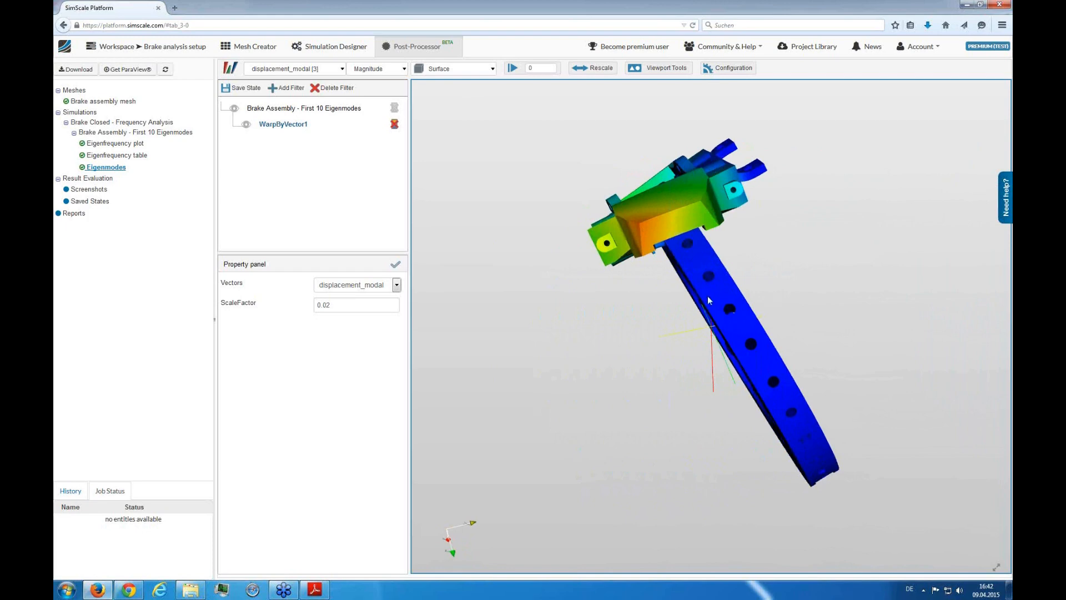
pyautogui.moveTo(578, 62)
pyautogui.moveTo(533, 209); pyautogui.dragTo(666, 238)
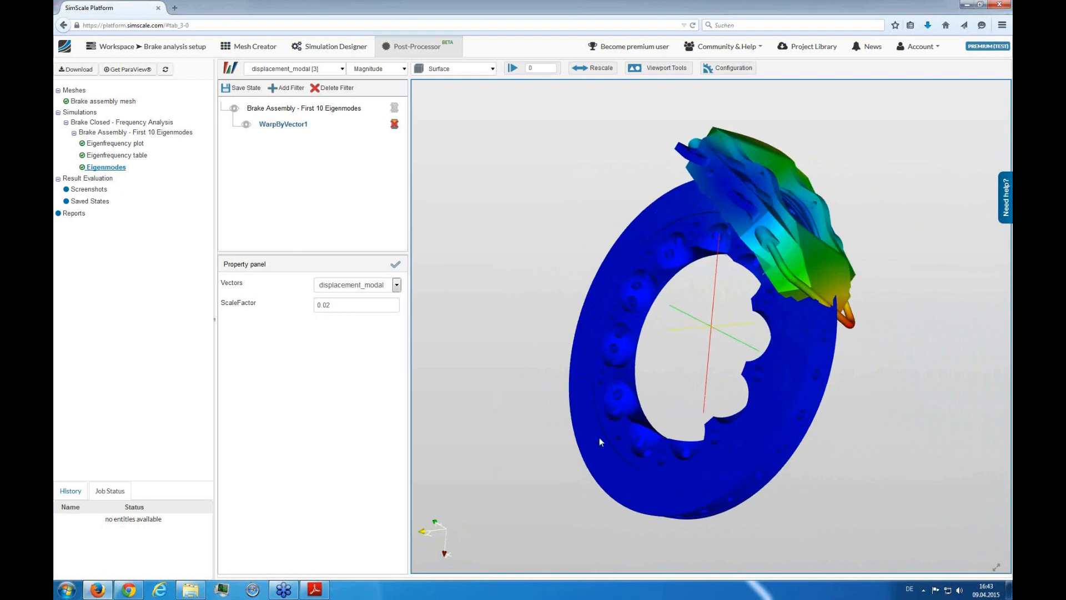
# - Show the displacement_modal colour legend for the WarpByVector1 result and inspect the deformed calliper against it
pyautogui.click(394, 125)
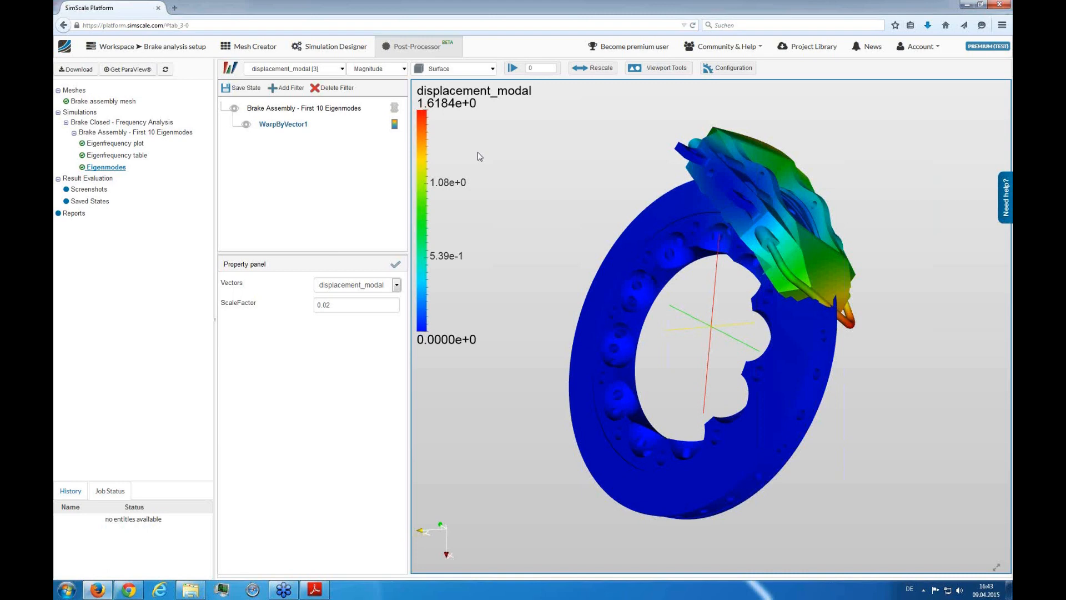
pyautogui.moveTo(866, 217); pyautogui.dragTo(820, 225)
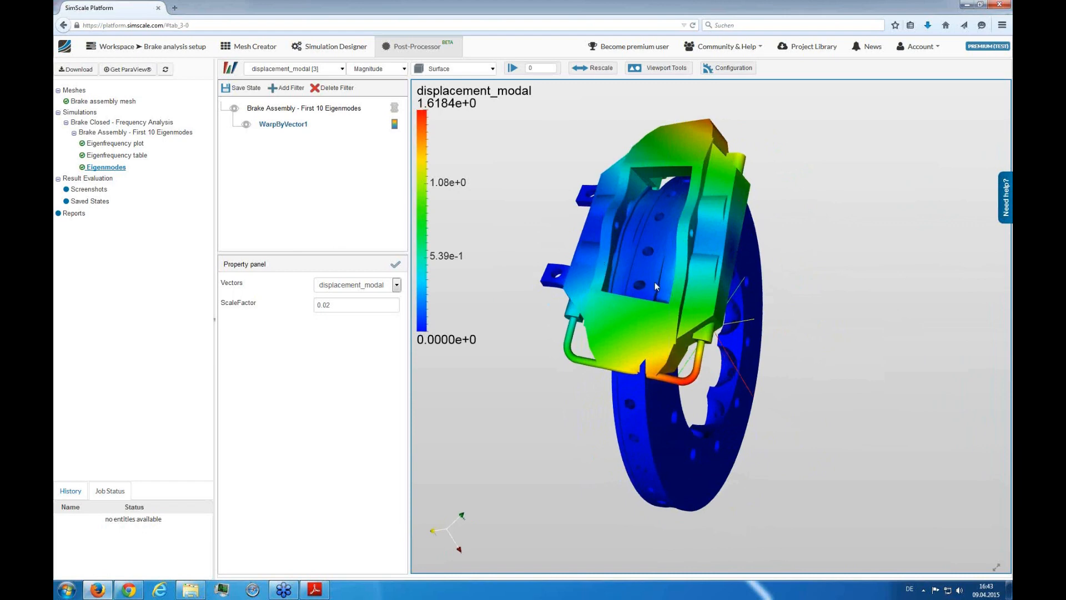
pyautogui.moveTo(949, 276); pyautogui.dragTo(927, 269)
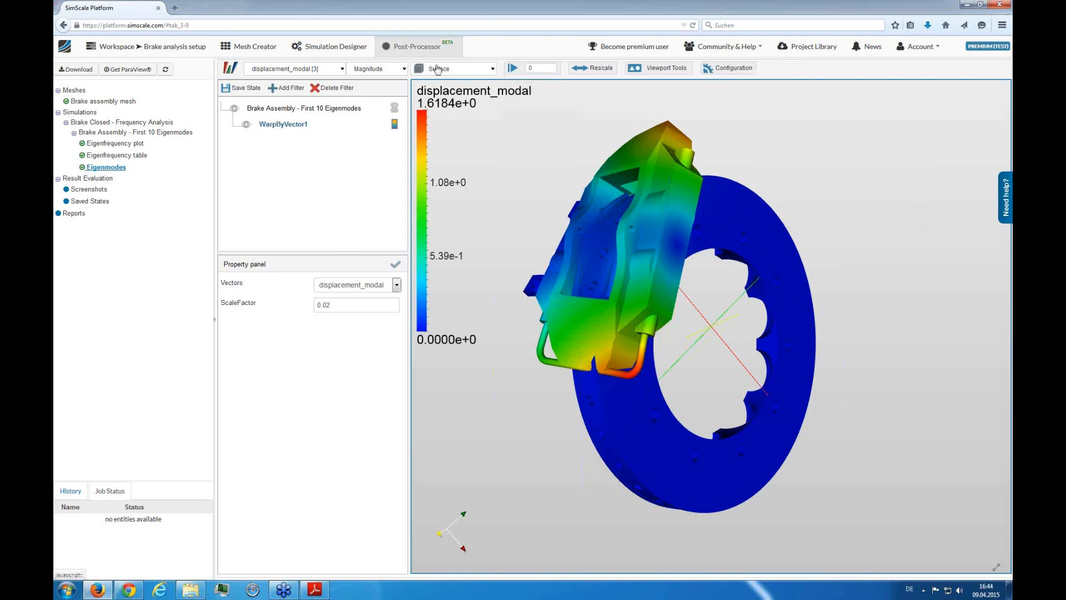
# - Advance the eigenmode results frame by frame to frame 2, examining the brake's deformed shape in each mode
pyautogui.moveTo(525, 71)
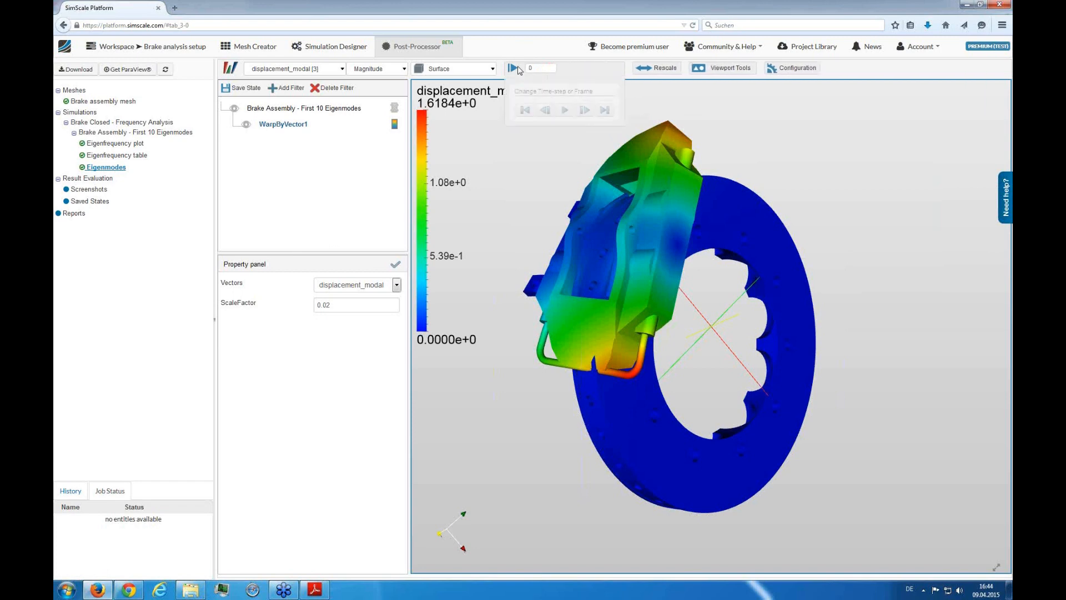
pyautogui.click(584, 111)
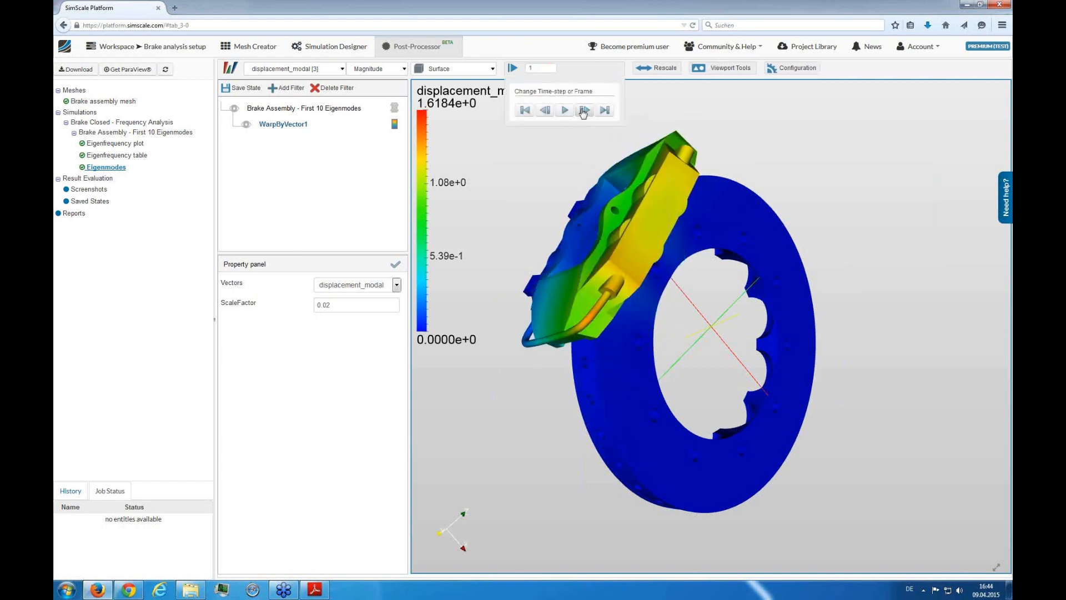
pyautogui.click(584, 111)
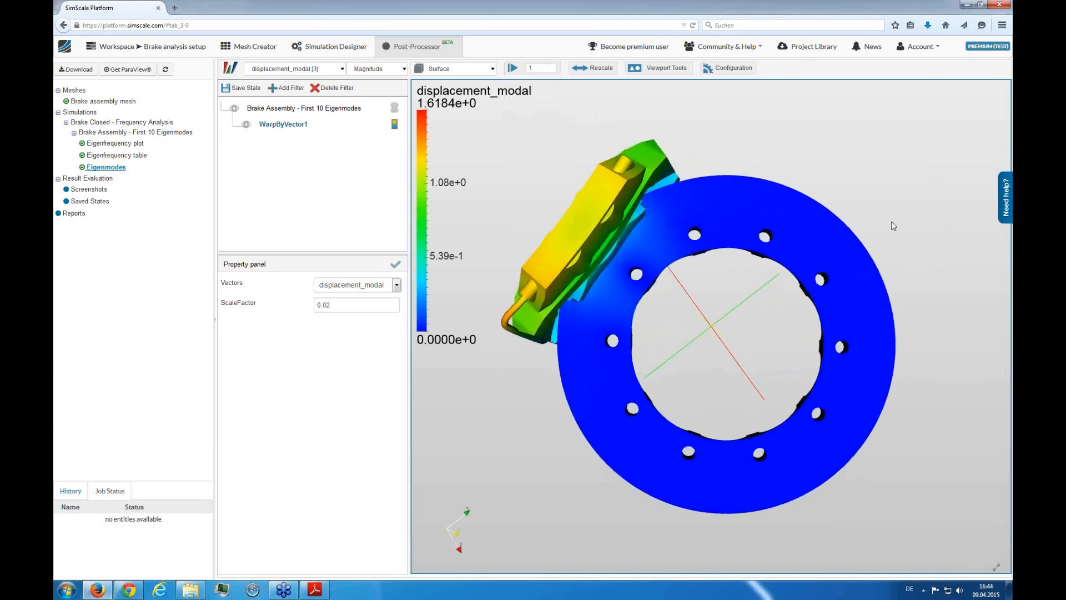
pyautogui.moveTo(859, 228); pyautogui.dragTo(822, 324)
pyautogui.click(512, 67)
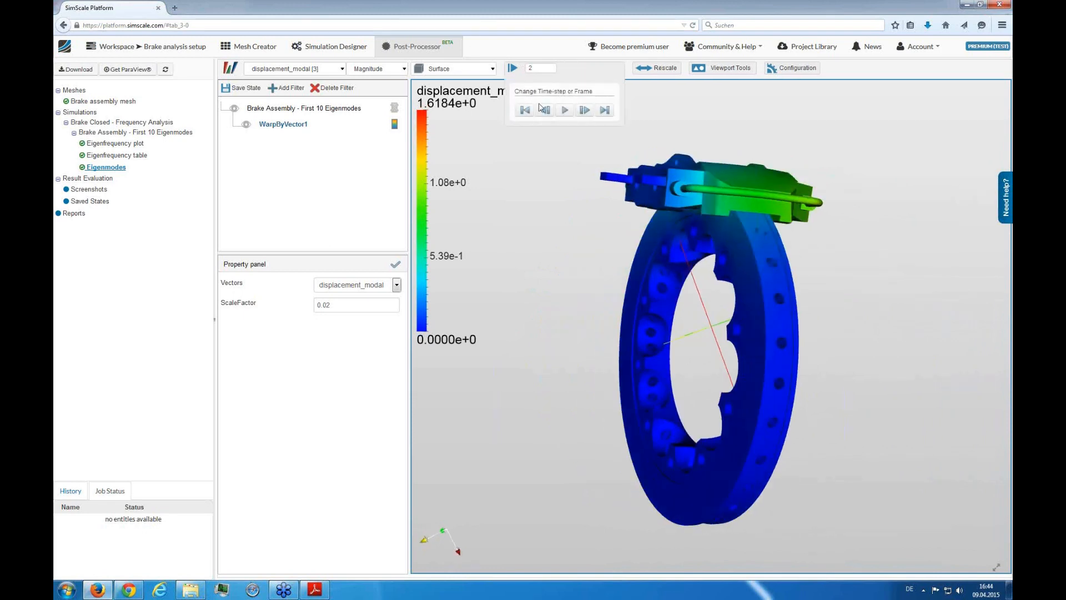
pyautogui.moveTo(697, 132); pyautogui.dragTo(636, 133)
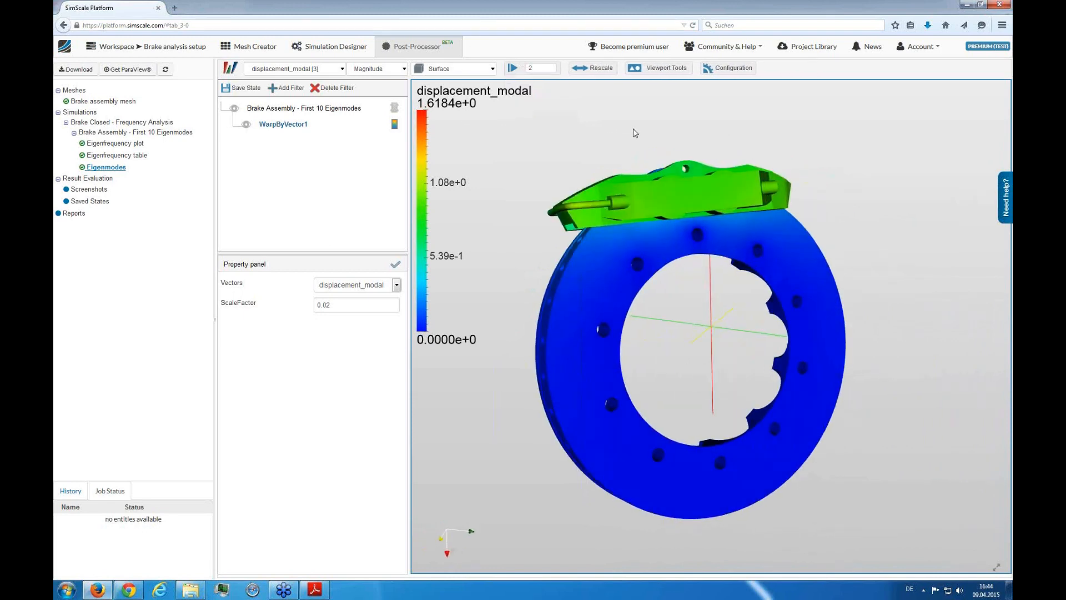
# - Review the eigenfrequency plot and the eigenfrequency table of the first 10 eigenmodes
pyautogui.click(117, 144)
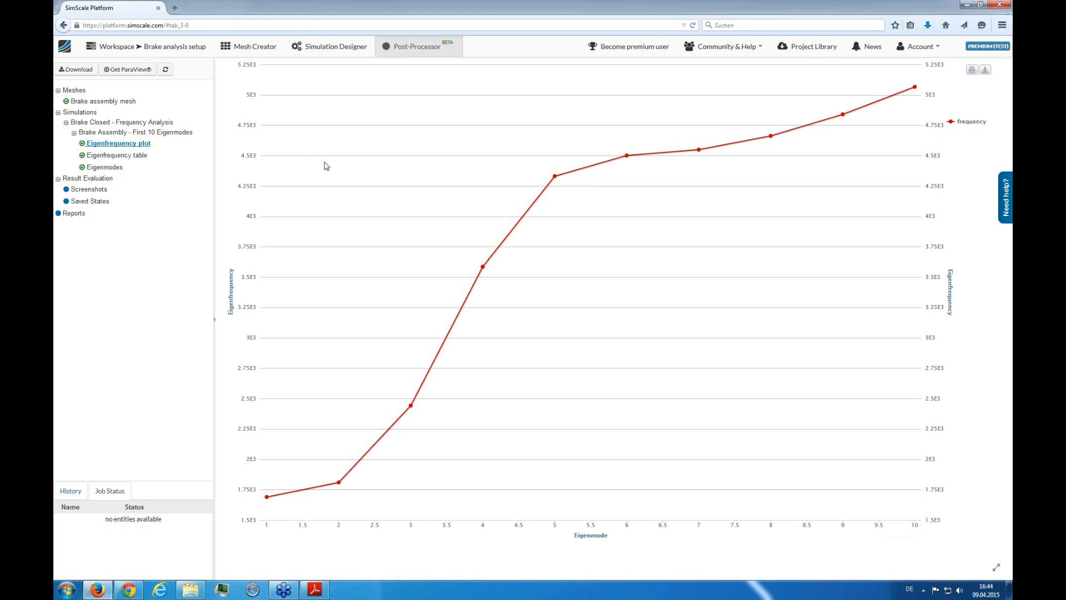
pyautogui.click(127, 157)
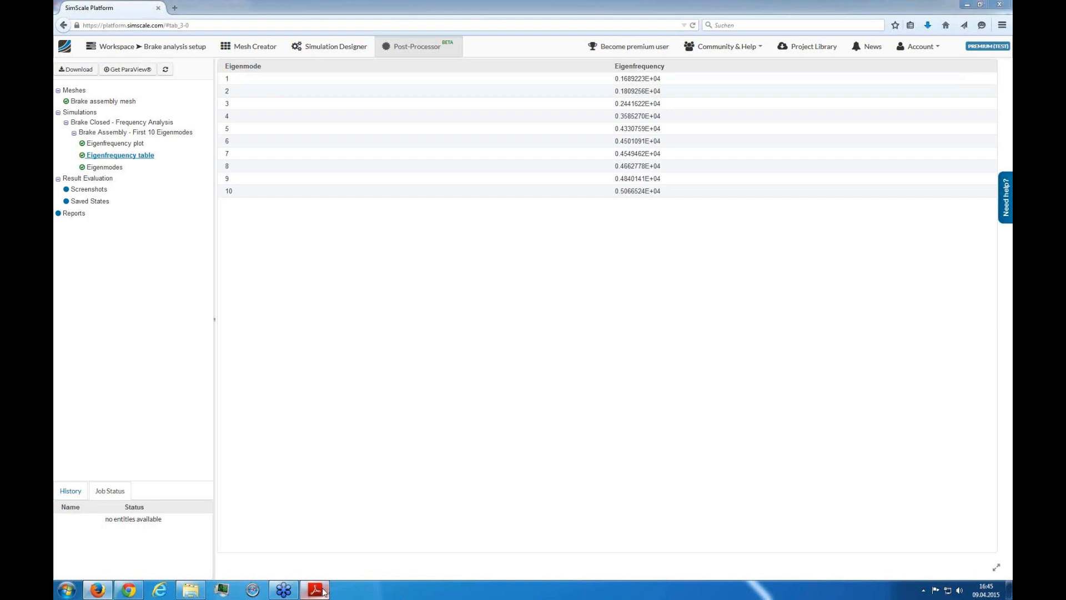
# - Switch to the workshop session 4 presentation PDF in Adobe Reader
pyautogui.moveTo(324, 591)
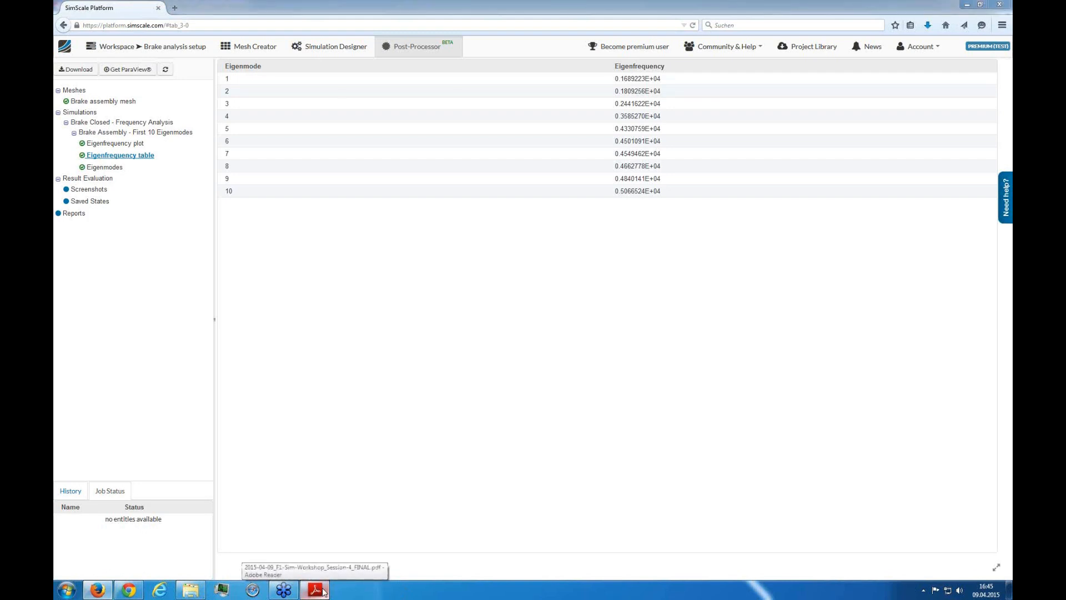
pyautogui.click(324, 591)
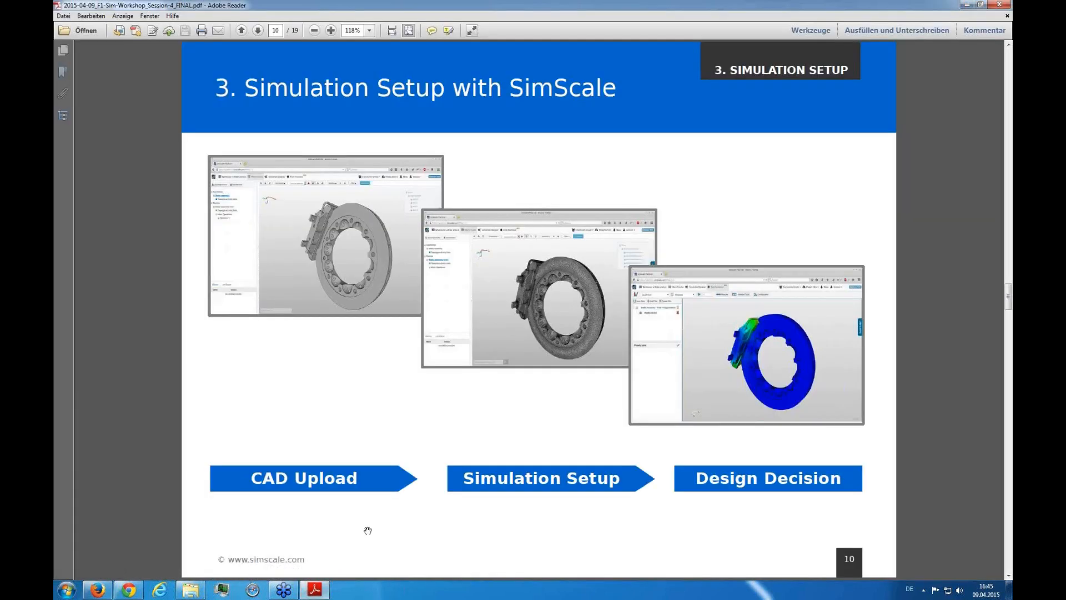